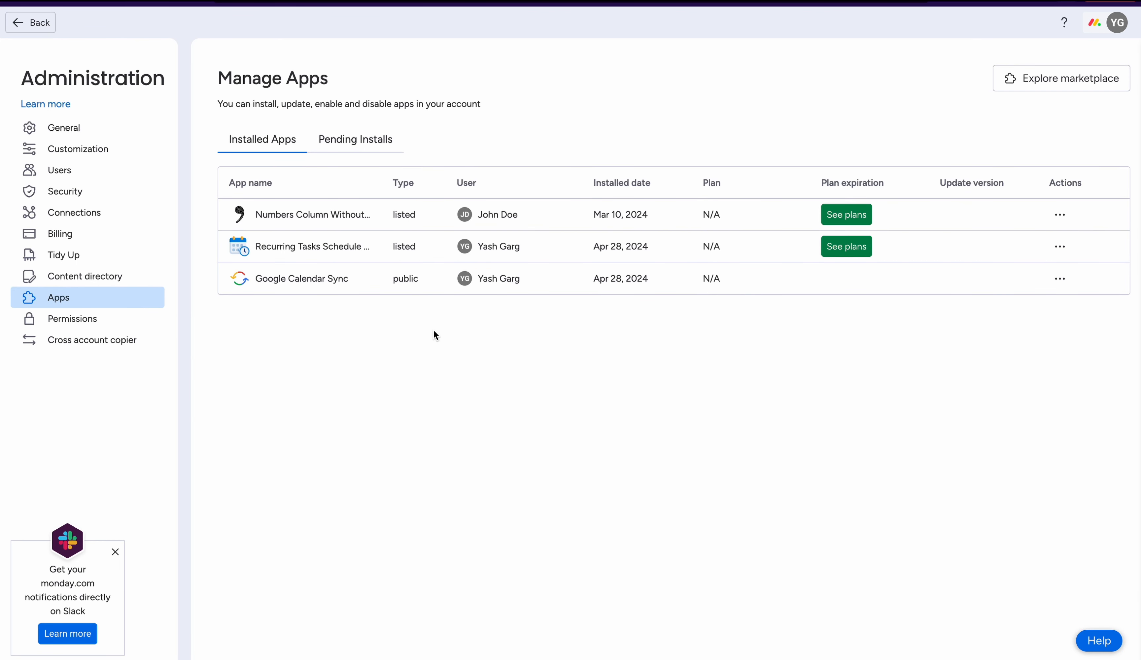
# - Open the Google Calendar Sync - App Demo board and add a Google Calendar Sync app view to it
pyautogui.click(82, 1)
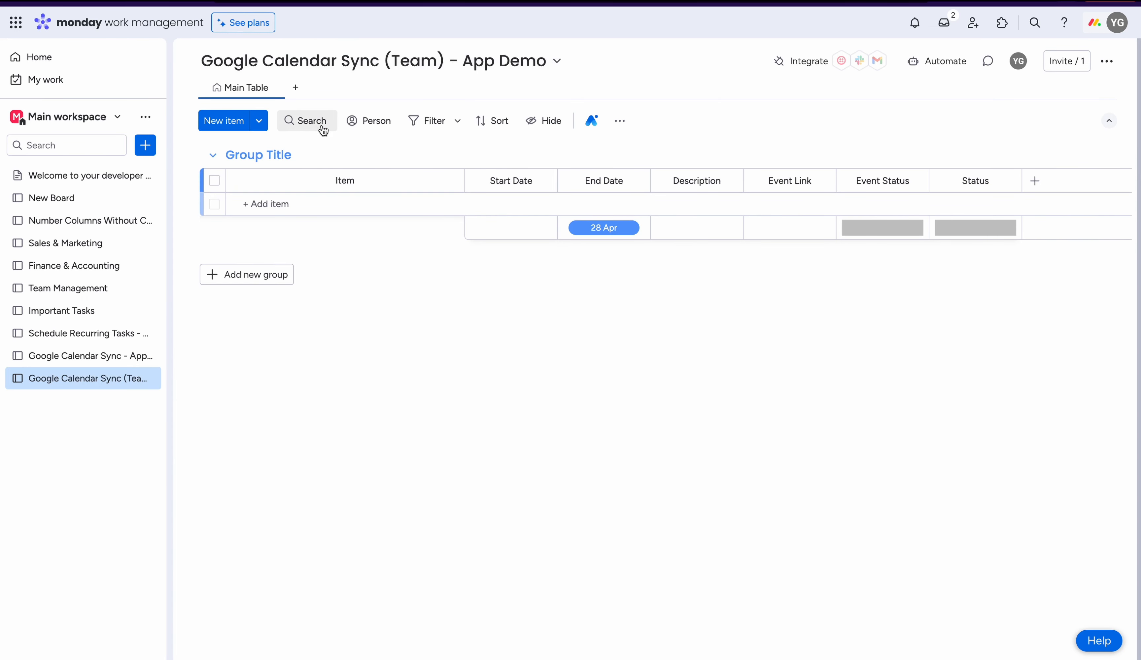
pyautogui.click(93, 358)
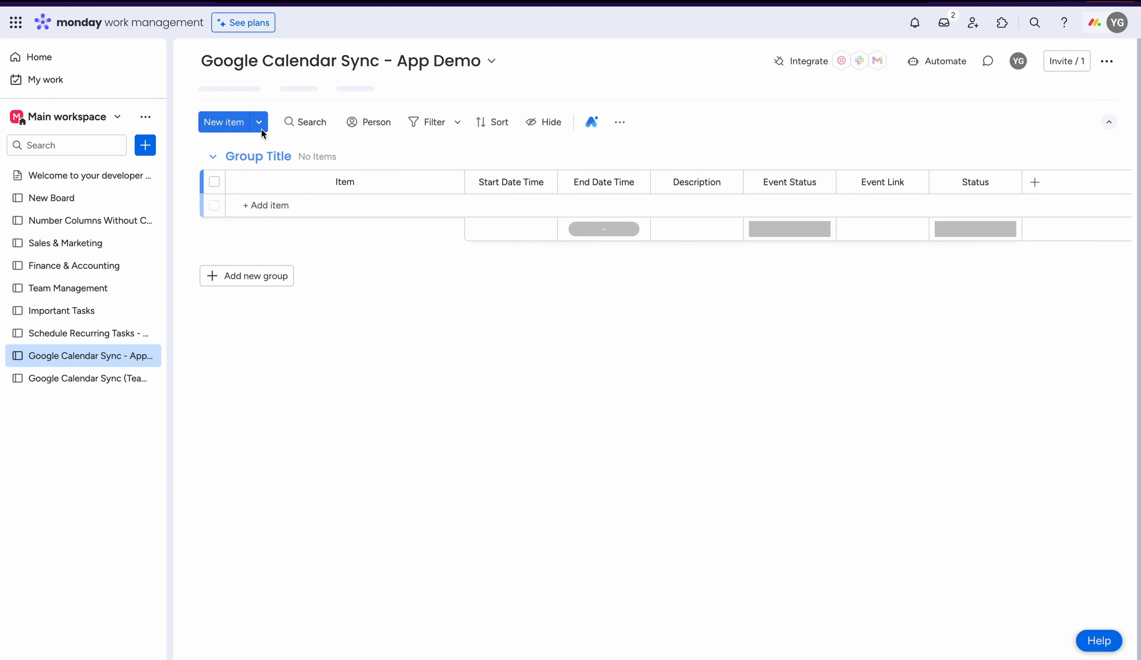
pyautogui.click(299, 97)
pyautogui.moveTo(343, 319)
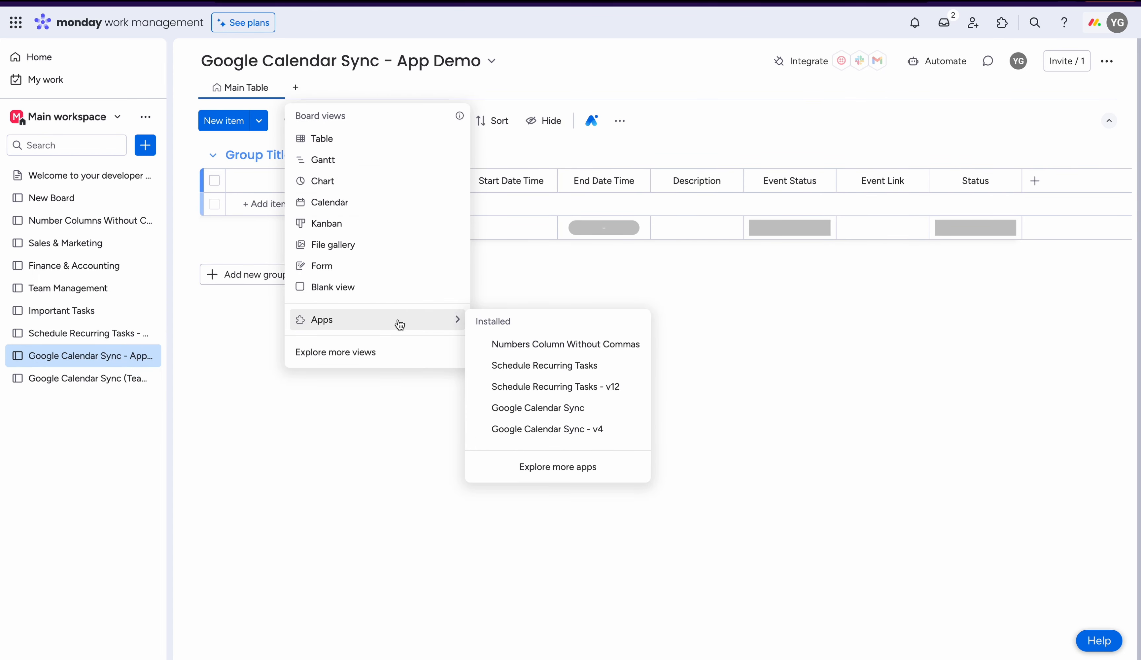
pyautogui.click(552, 406)
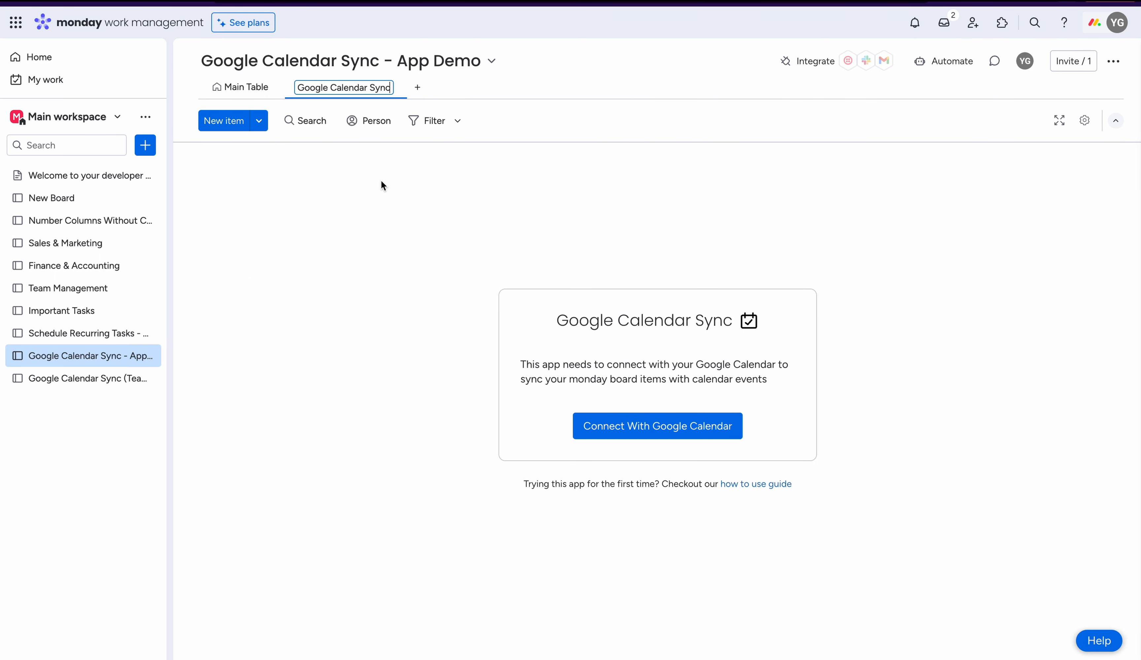
# - Check the board's main table columns, then start connecting the sync view to Google Calendar and authorize the app on monday.com
pyautogui.click(232, 91)
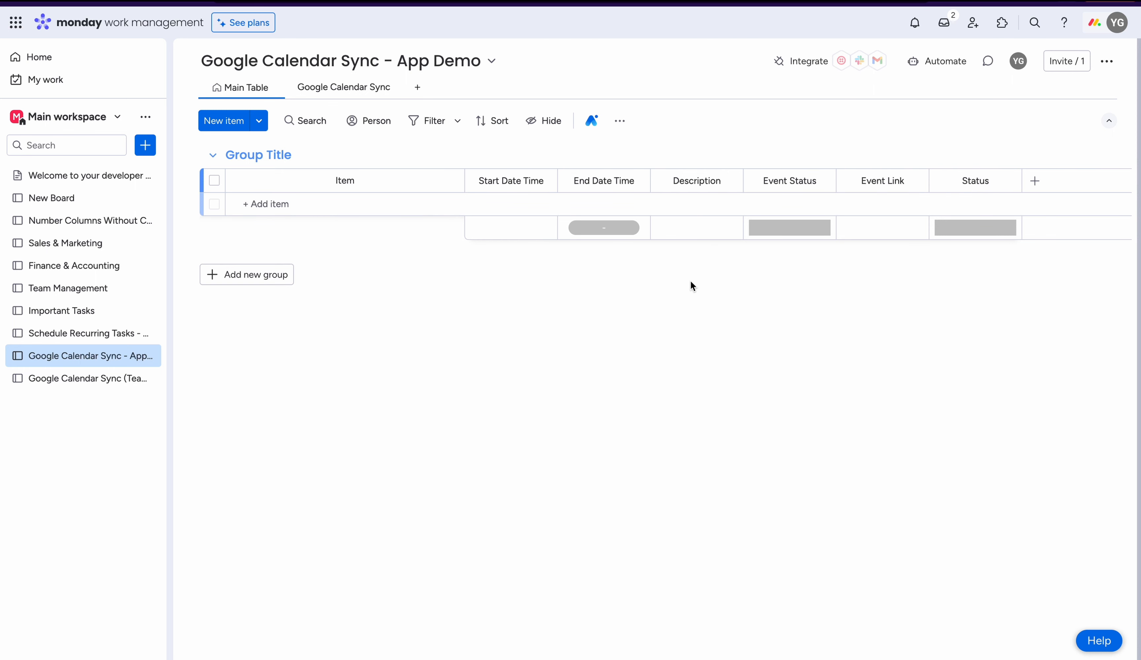
pyautogui.click(341, 90)
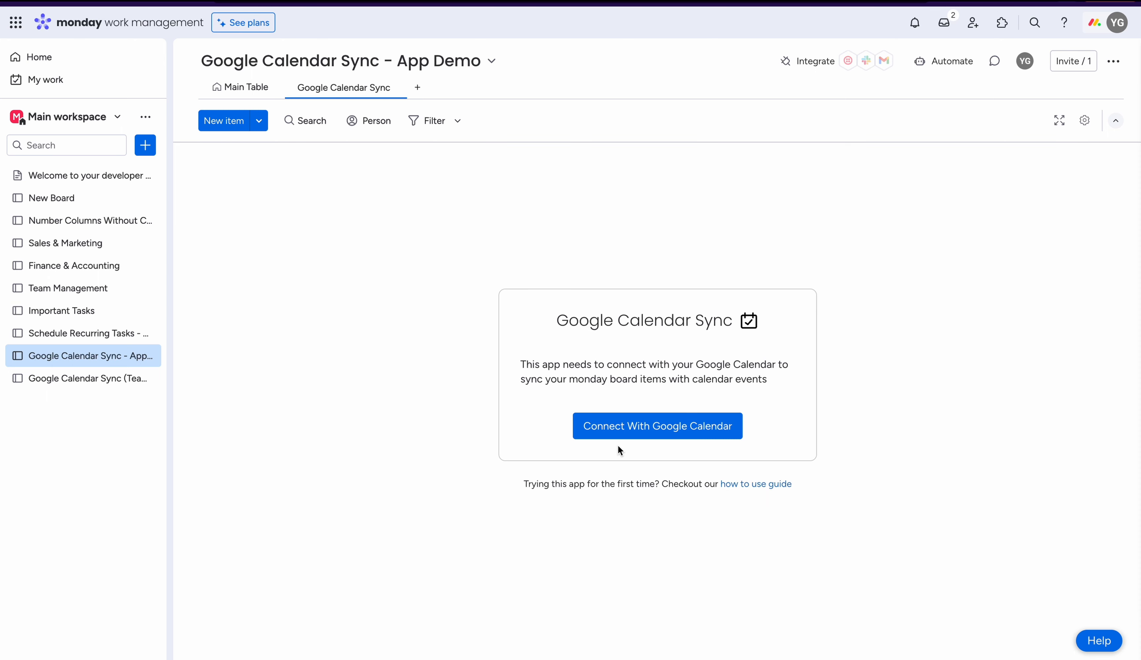
pyautogui.click(634, 435)
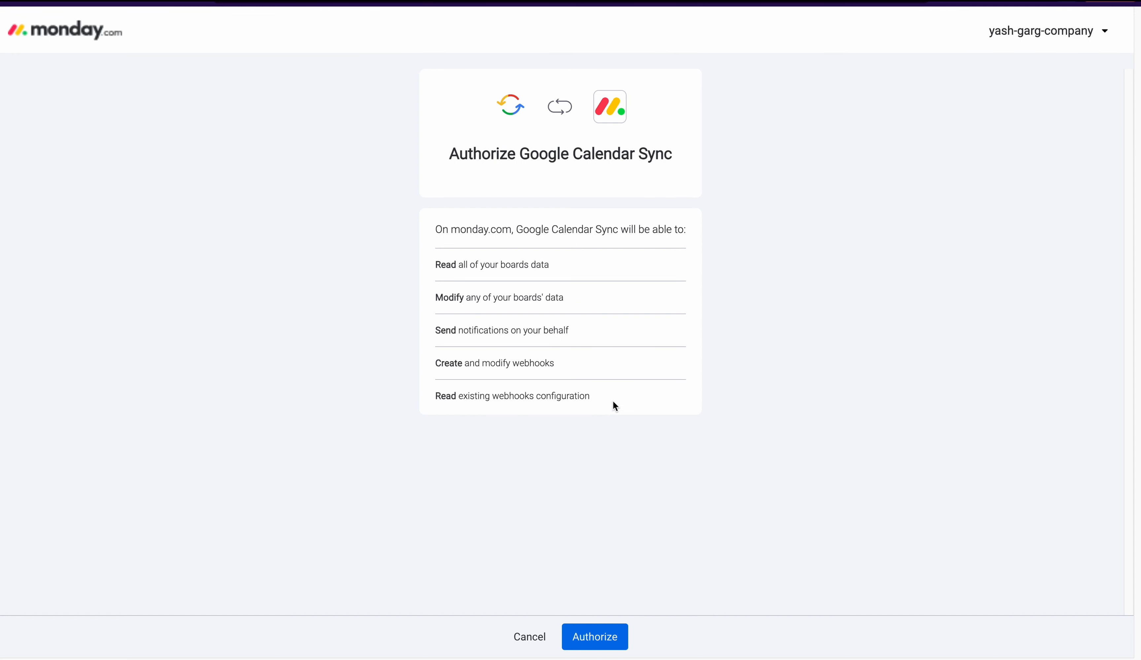
pyautogui.click(590, 639)
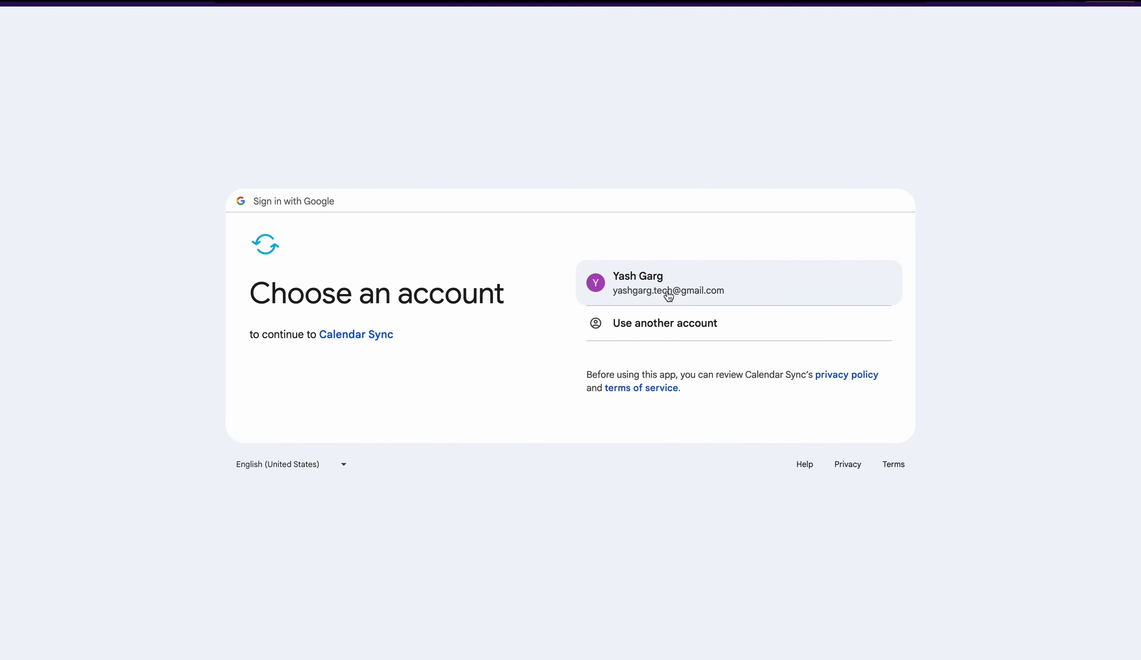
# - Grant Calendar Sync all requested permissions on the existing Google account, then return to the board and refresh it
pyautogui.click(719, 288)
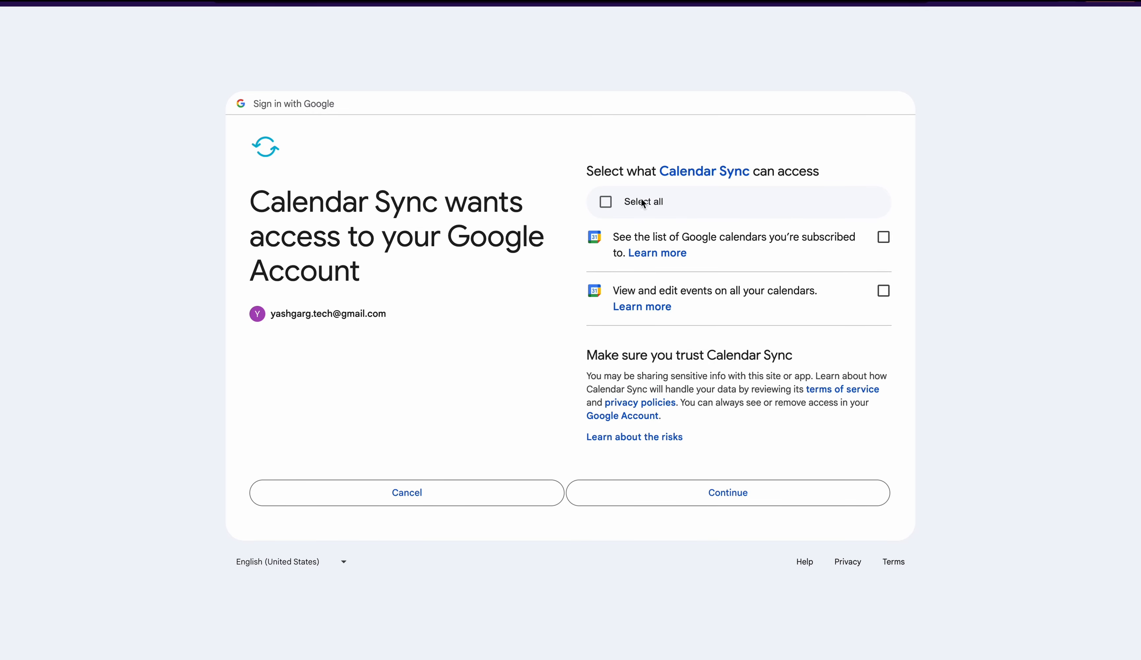
pyautogui.click(610, 205)
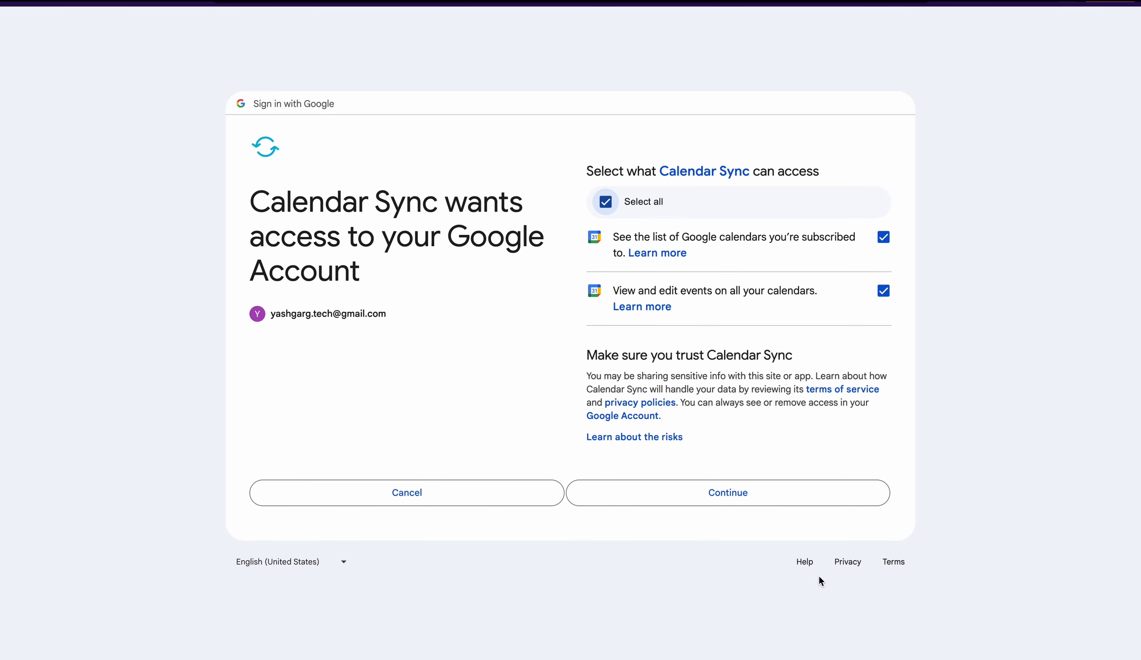
pyautogui.click(731, 503)
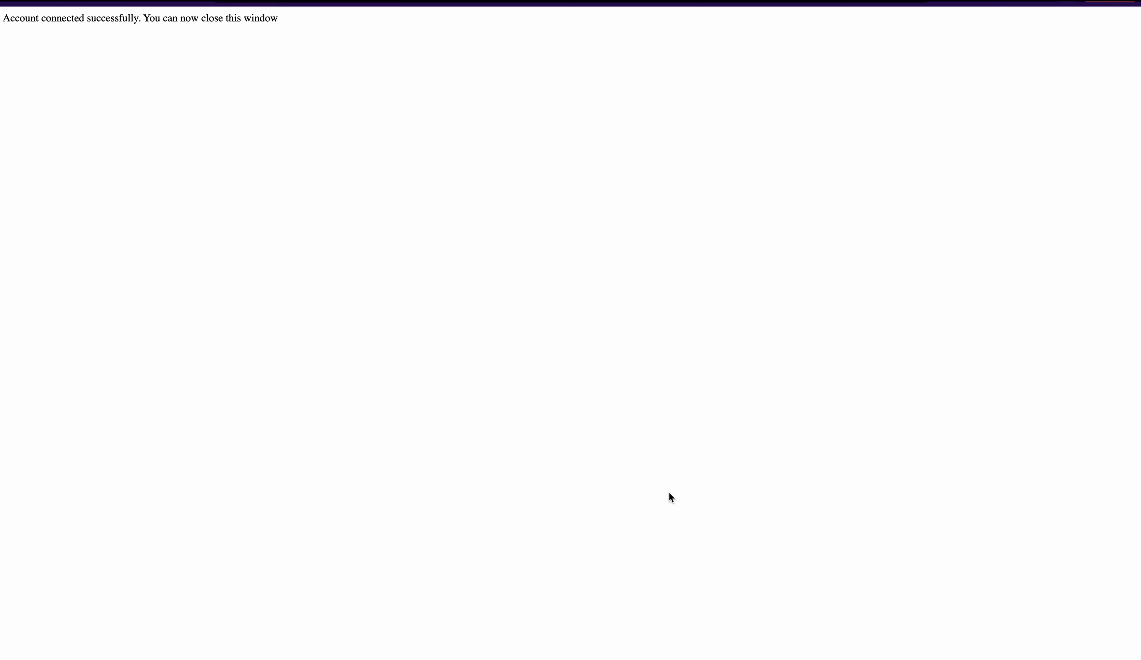
pyautogui.tripleClick(72, 23)
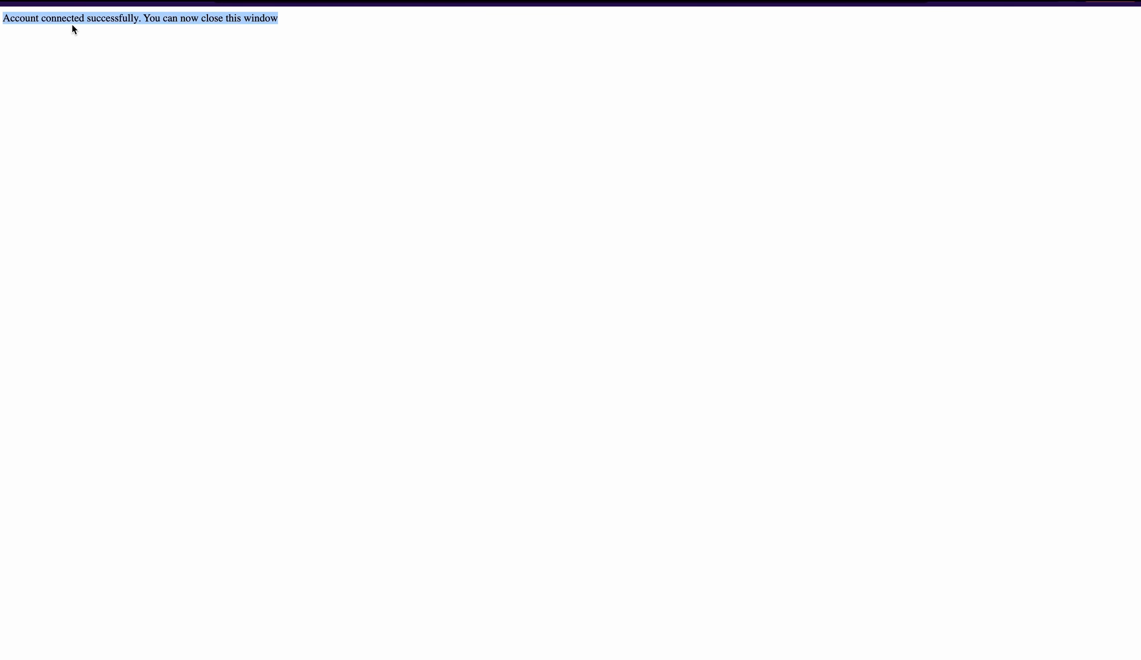
pyautogui.press('super+w')
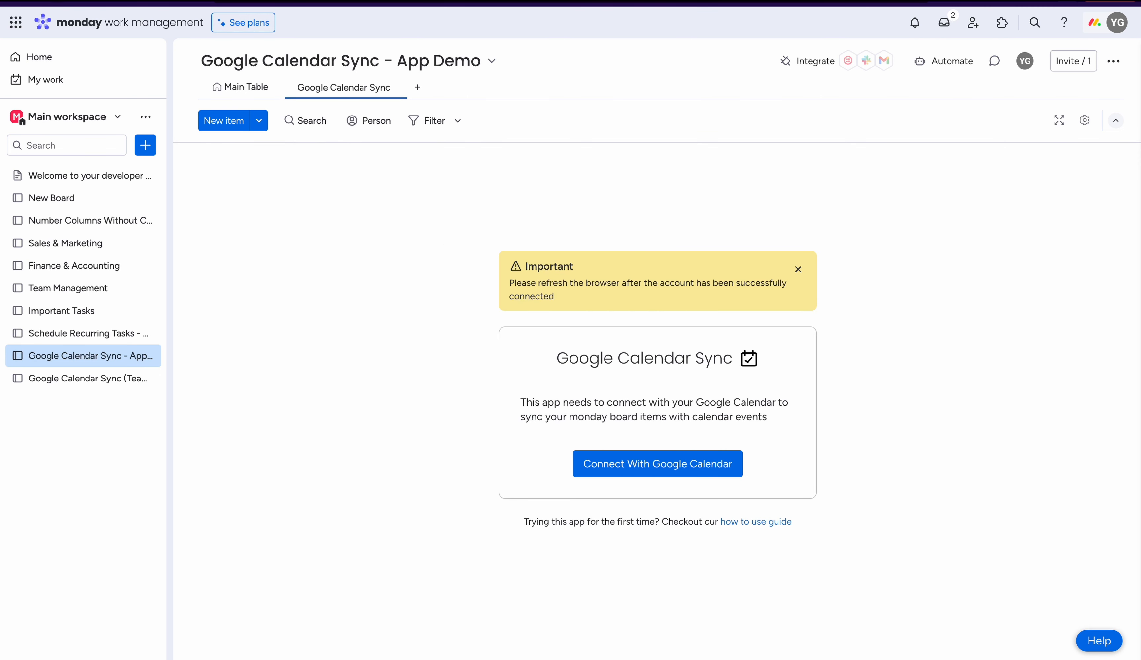
pyautogui.press('super+r')
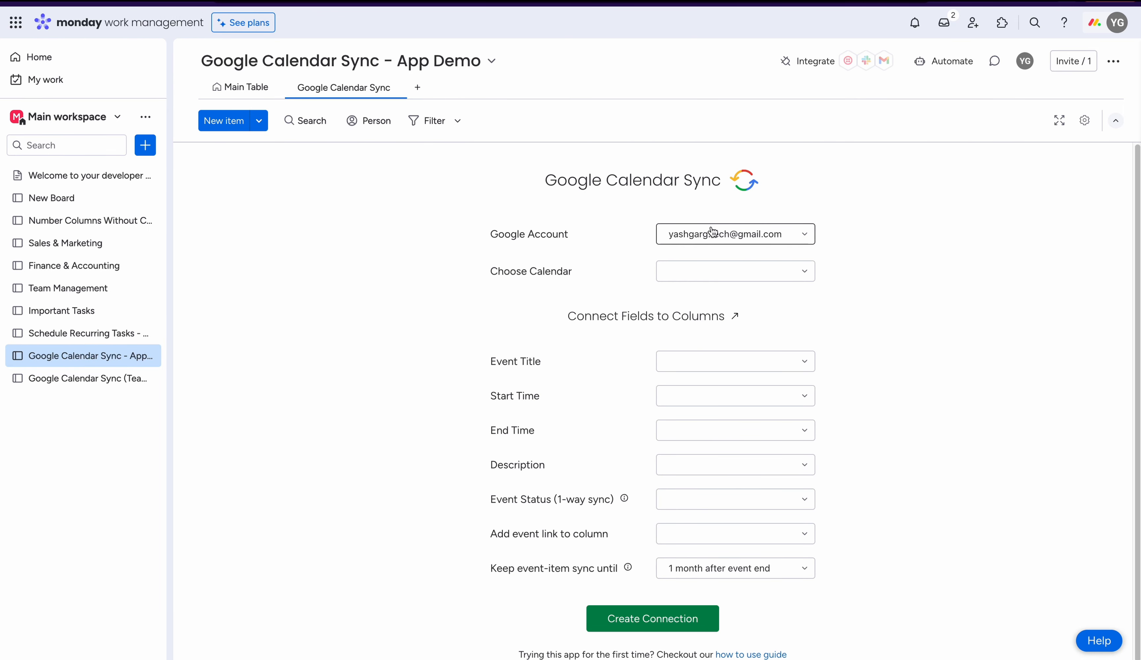
# - Keep the connected Google account and choose Company Calendar as the calendar to sync
pyautogui.click(723, 238)
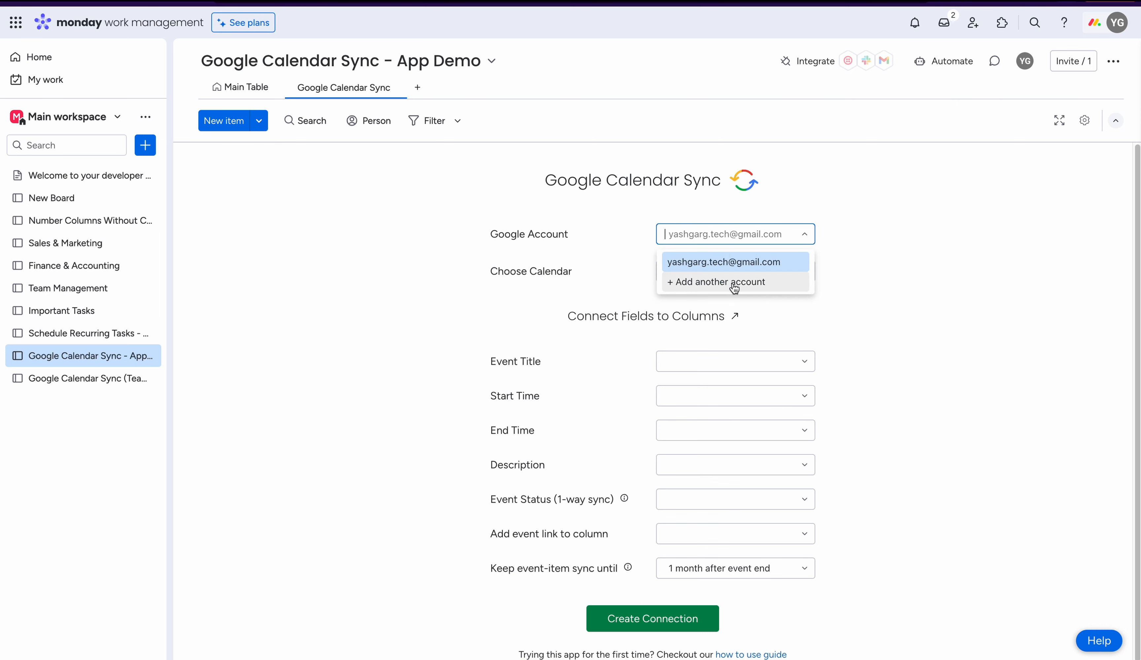
pyautogui.click(926, 258)
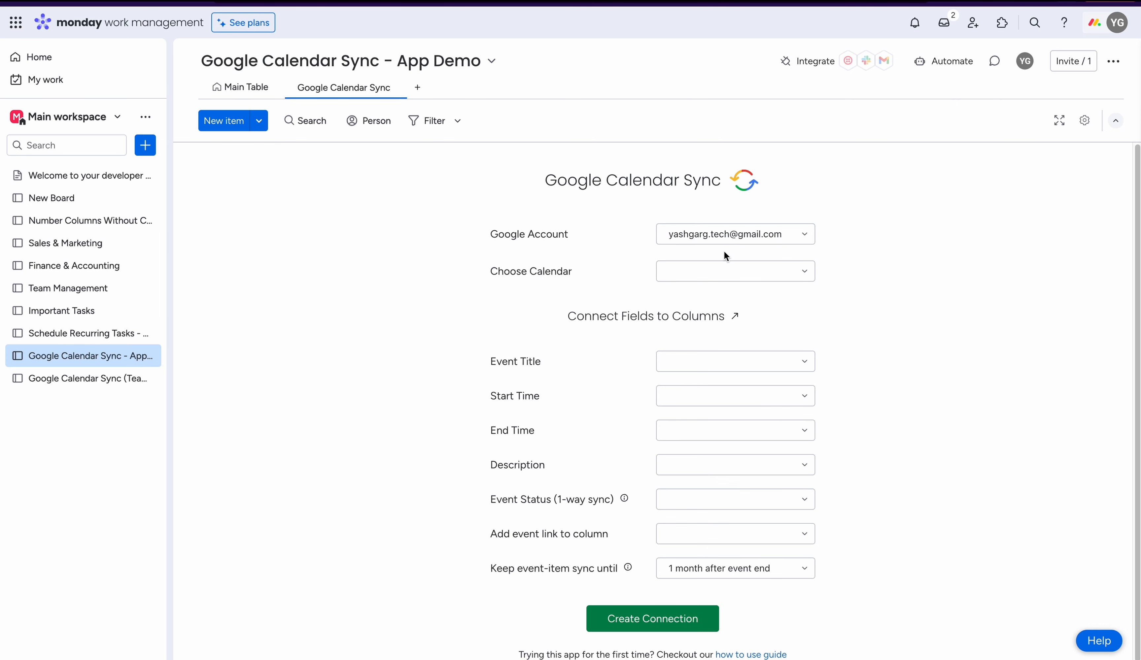
pyautogui.click(726, 271)
pyautogui.click(753, 271)
pyautogui.click(752, 298)
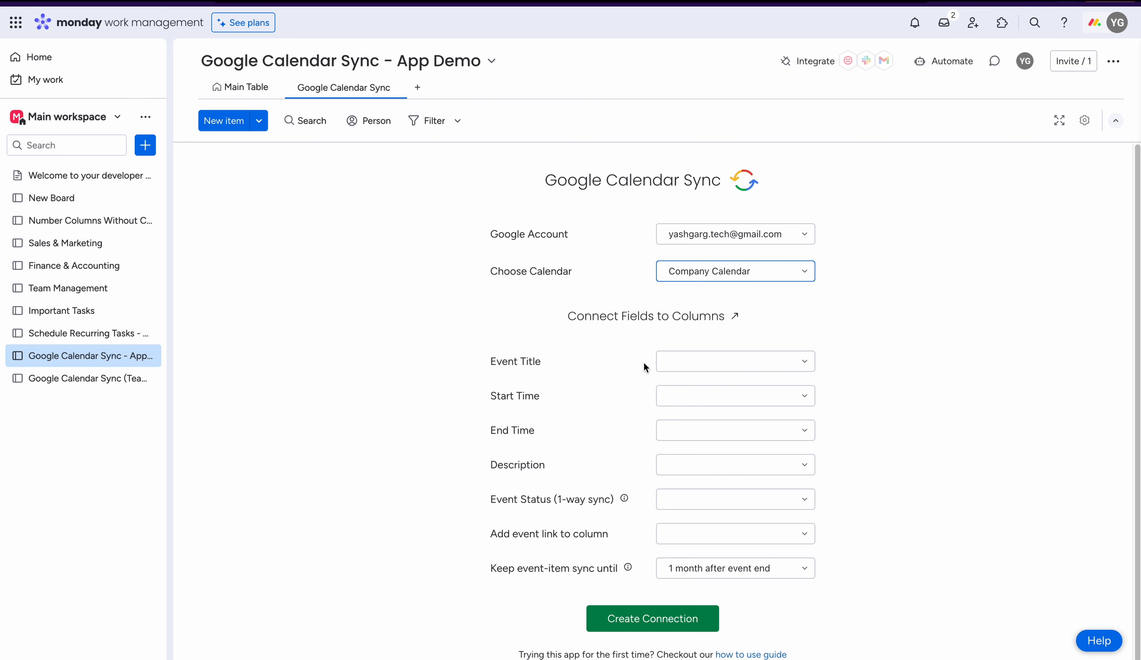
# - Map Event Title to Name, Start Time to Start Date Time and End Time to End Date Time
pyautogui.click(680, 361)
pyautogui.click(690, 385)
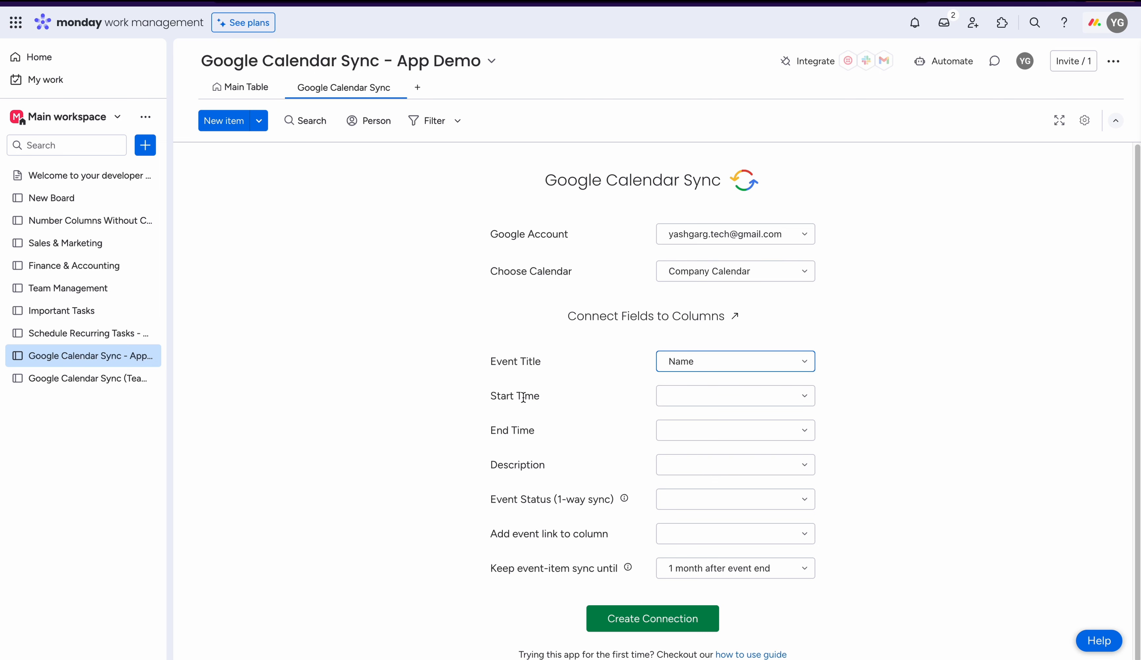
pyautogui.click(671, 397)
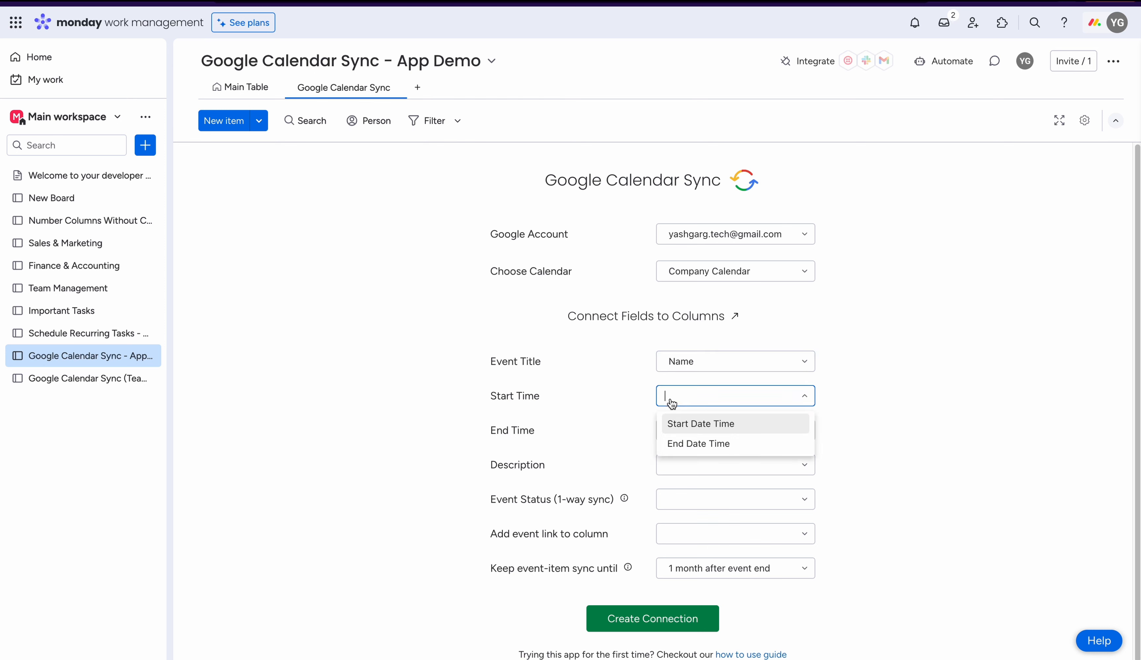
pyautogui.click(719, 428)
pyautogui.click(671, 433)
pyautogui.click(694, 477)
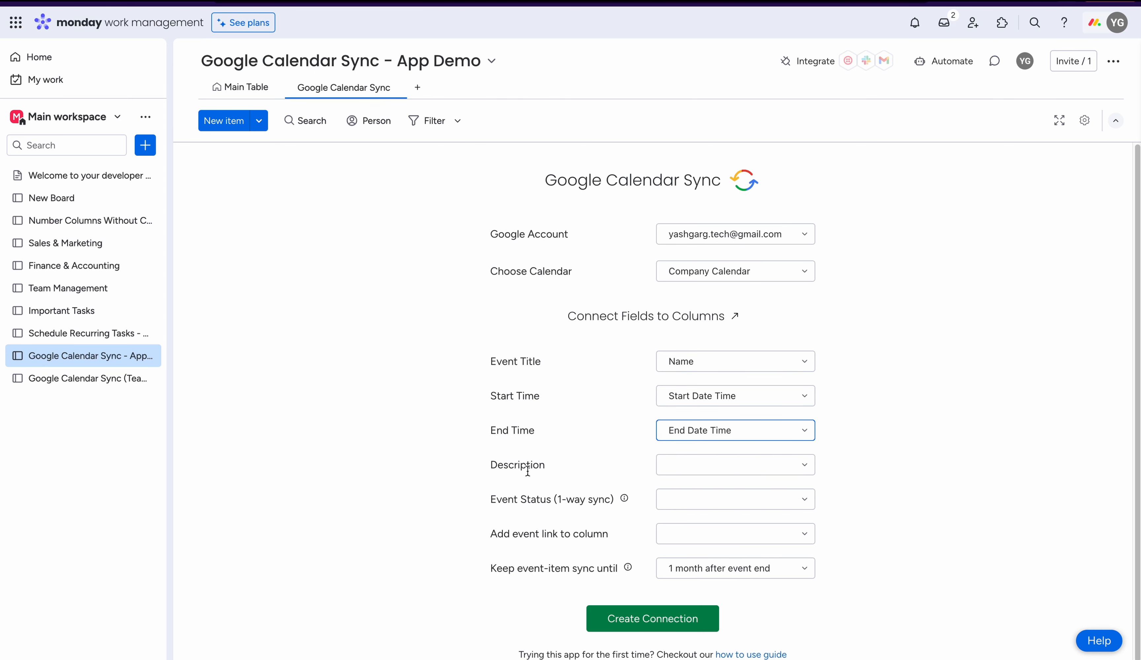
# - Map Description to the Description column, Event Status to Event Status, and the event link to Event Link
pyautogui.click(663, 469)
pyautogui.click(705, 496)
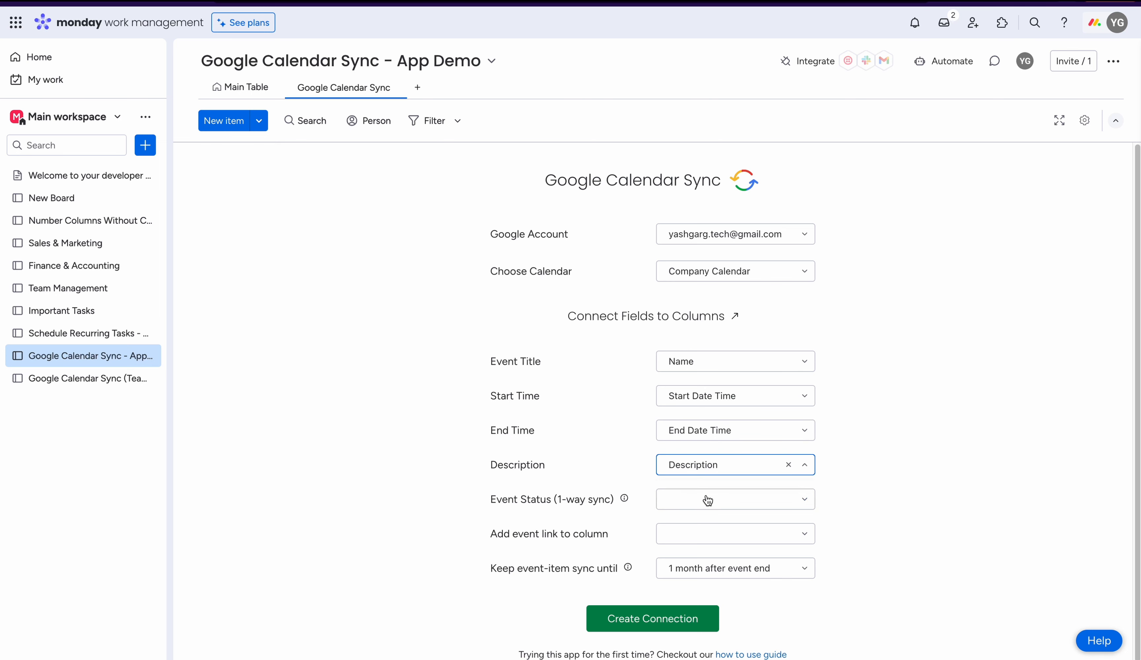
pyautogui.moveTo(491, 500); pyautogui.dragTo(613, 499)
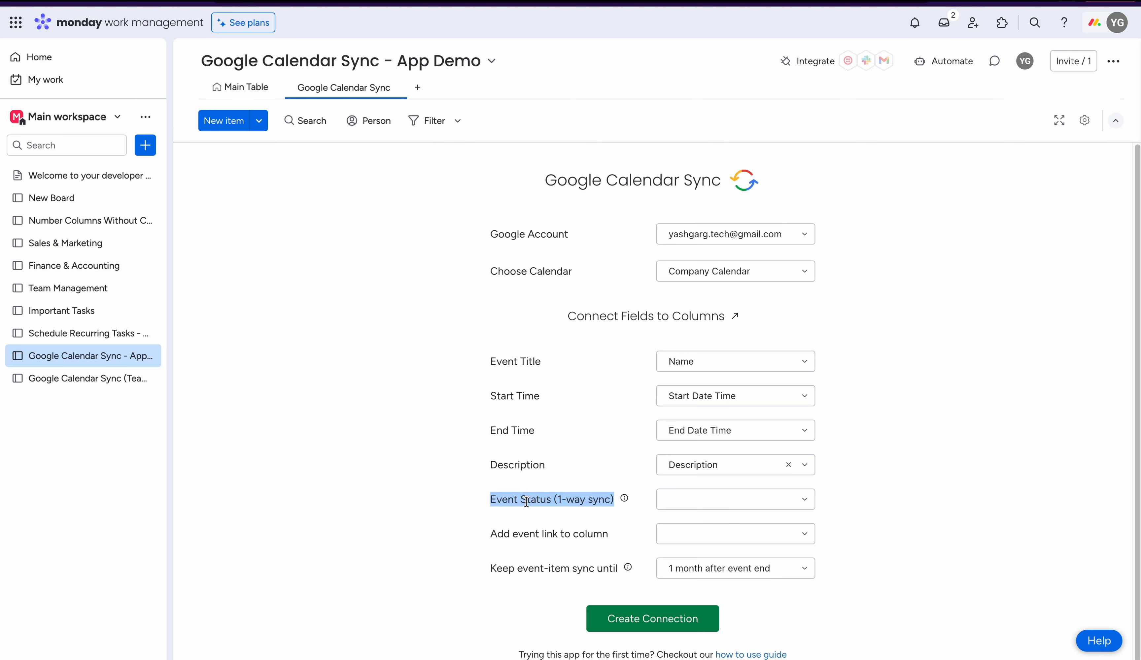
pyautogui.click(667, 508)
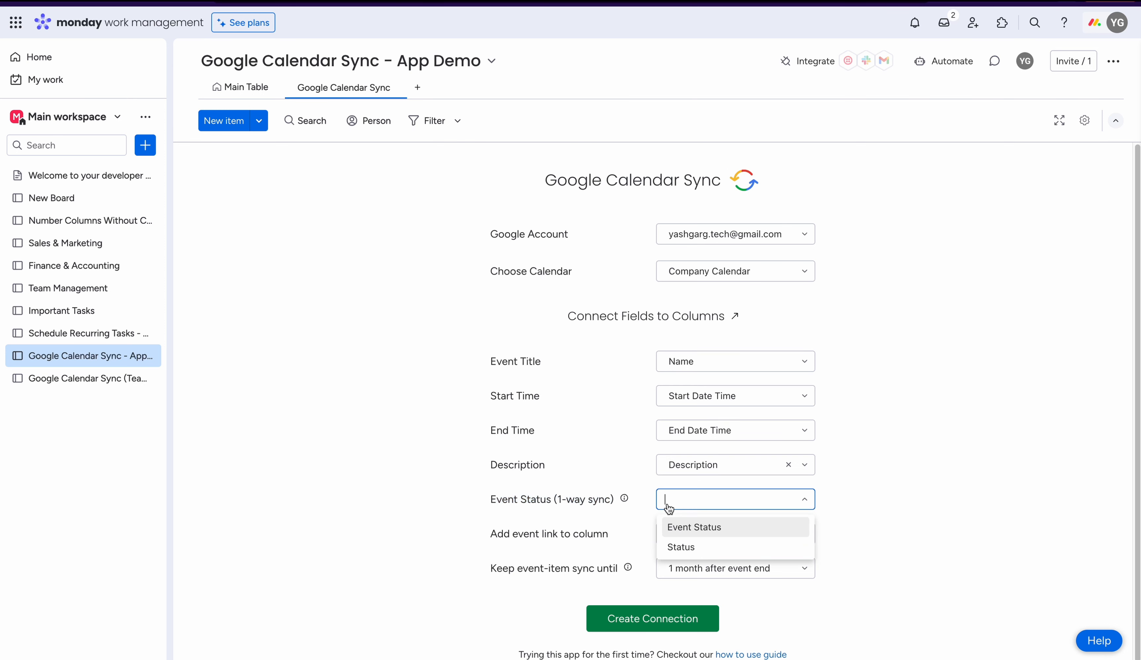
pyautogui.click(685, 529)
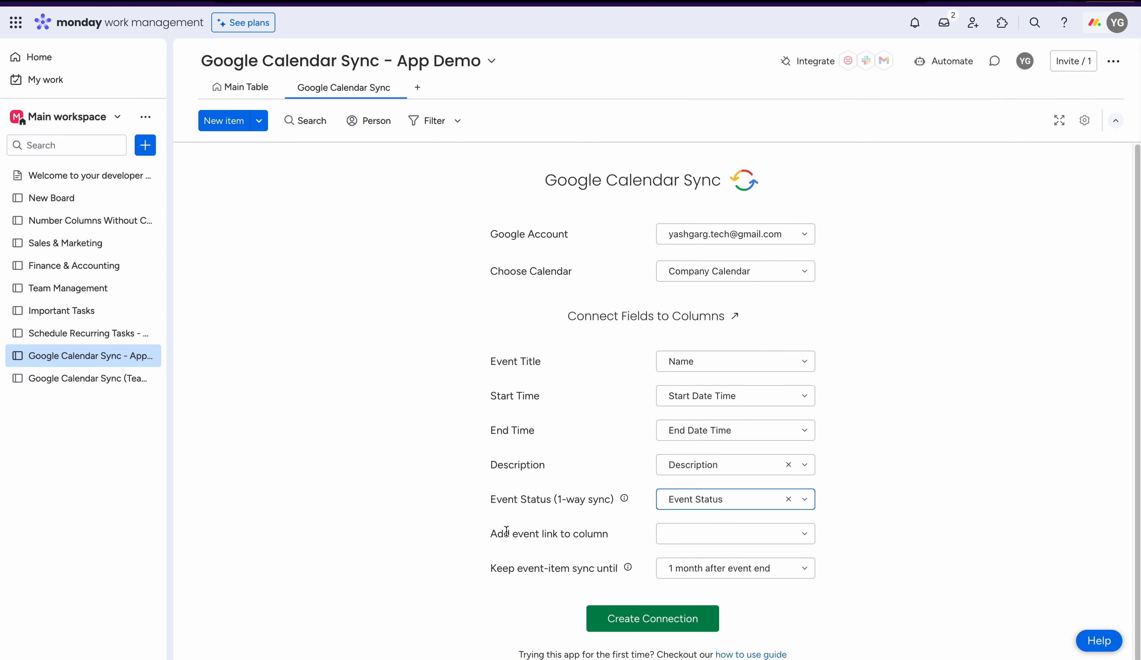
pyautogui.moveTo(489, 534); pyautogui.dragTo(622, 538)
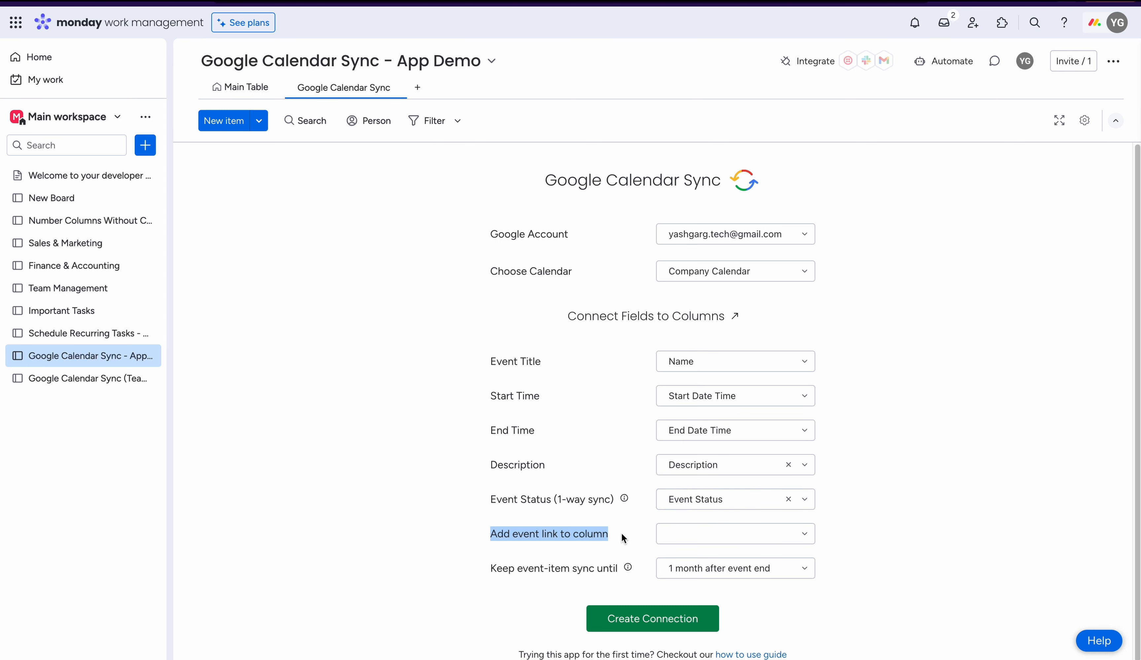
pyautogui.click(665, 538)
pyautogui.click(671, 559)
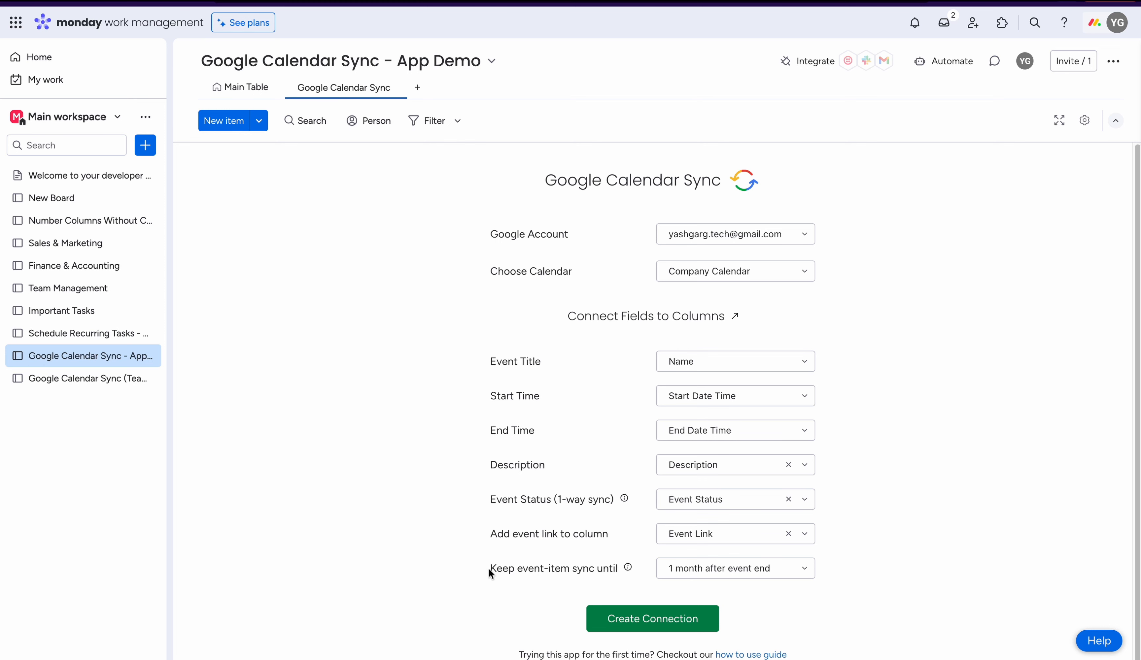
# - Create the calendar connection with the default event-item sync period and dismiss the notification
pyautogui.moveTo(489, 568); pyautogui.dragTo(615, 573)
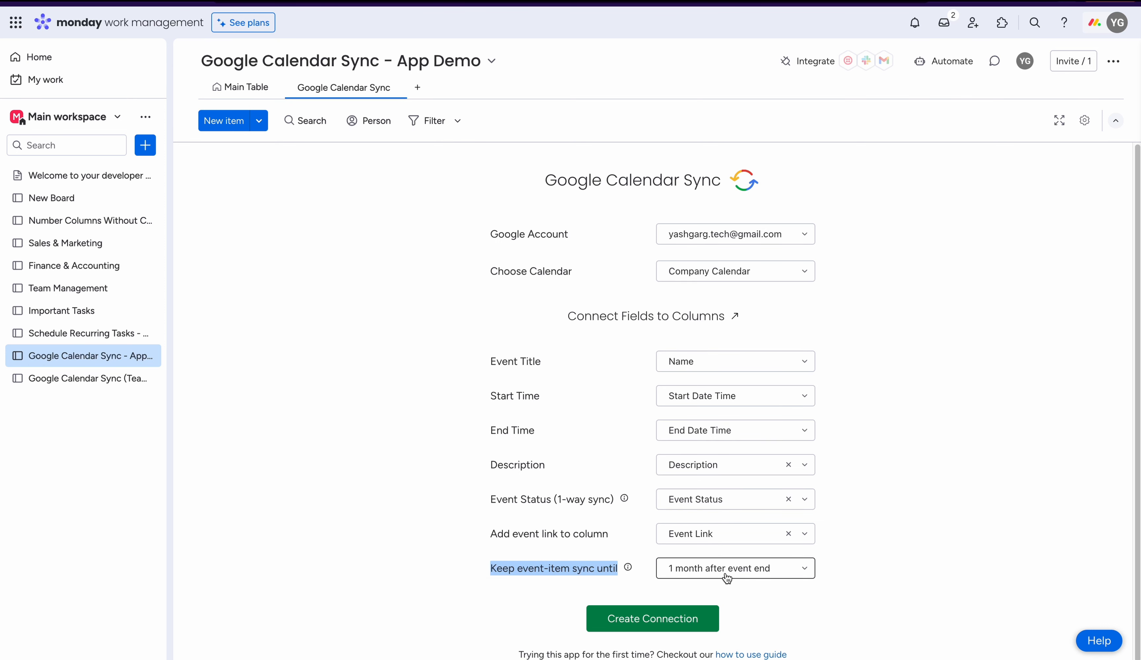
pyautogui.click(828, 578)
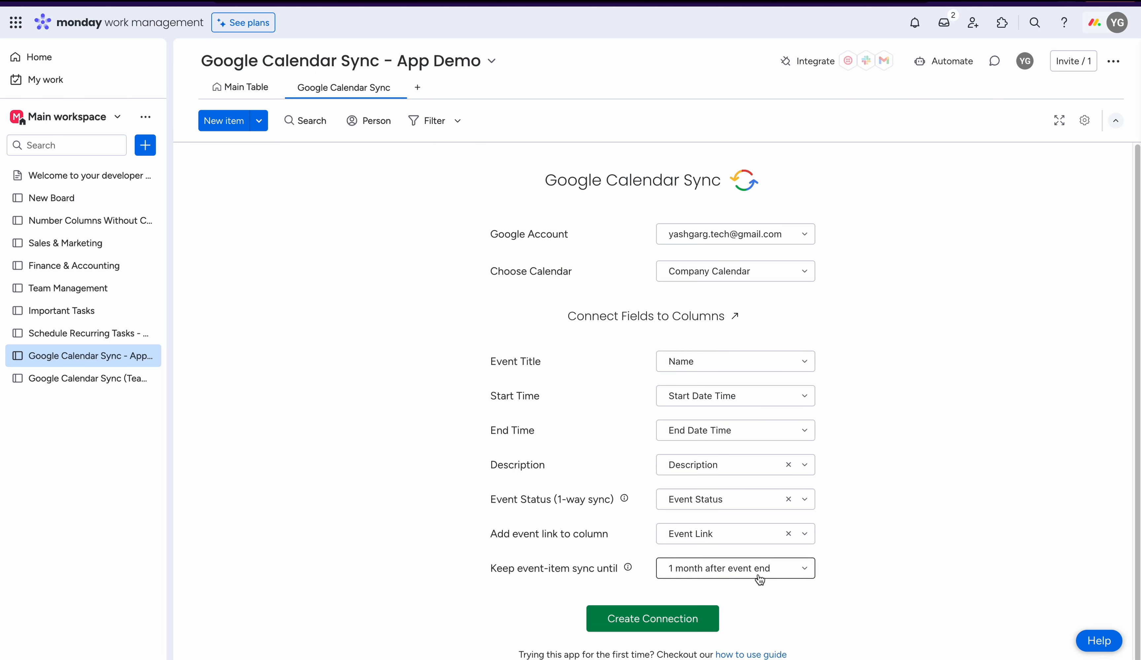
pyautogui.click(689, 610)
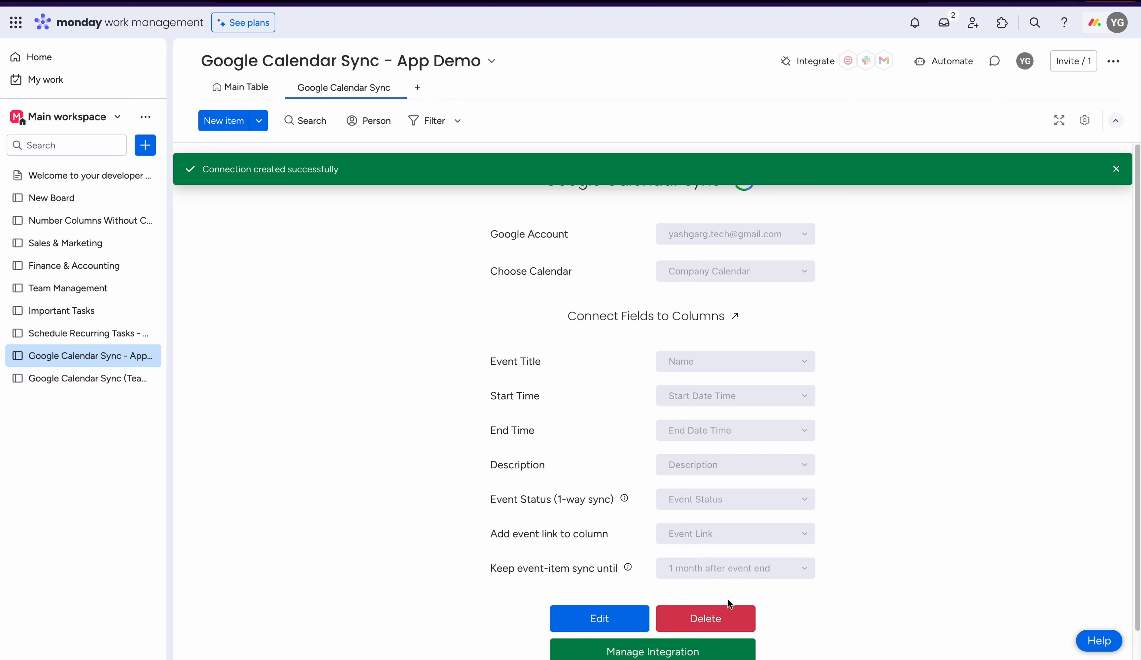
pyautogui.click(1116, 173)
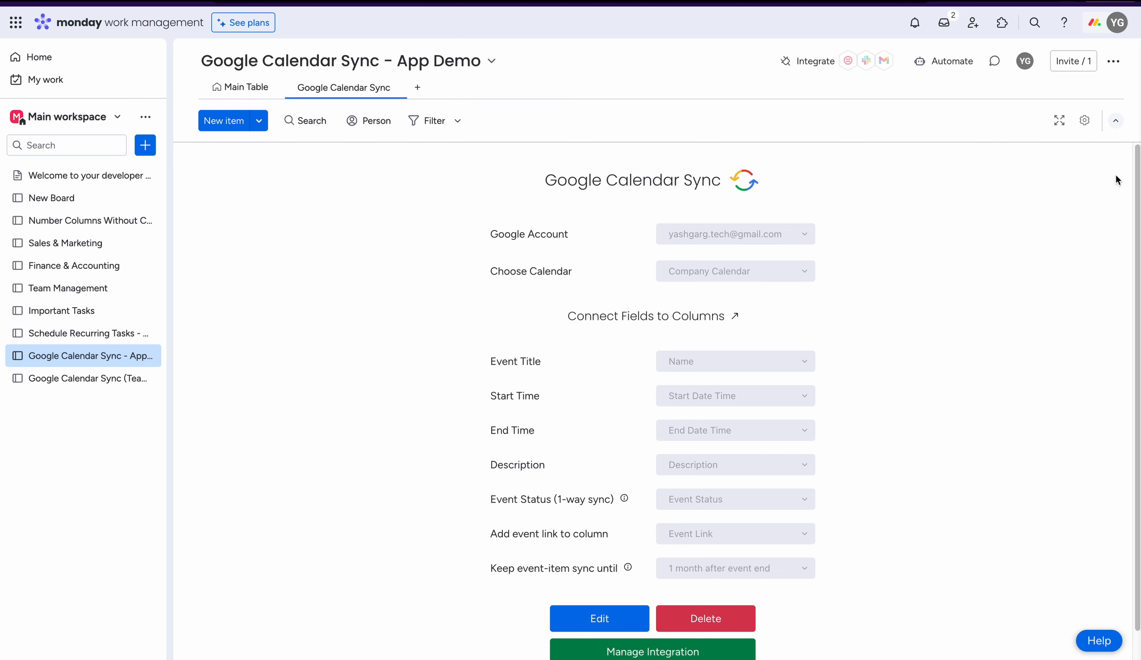
# - Reopen the connection for editing and save it with the same column mappings
pyautogui.scroll(-2, 638, 554)
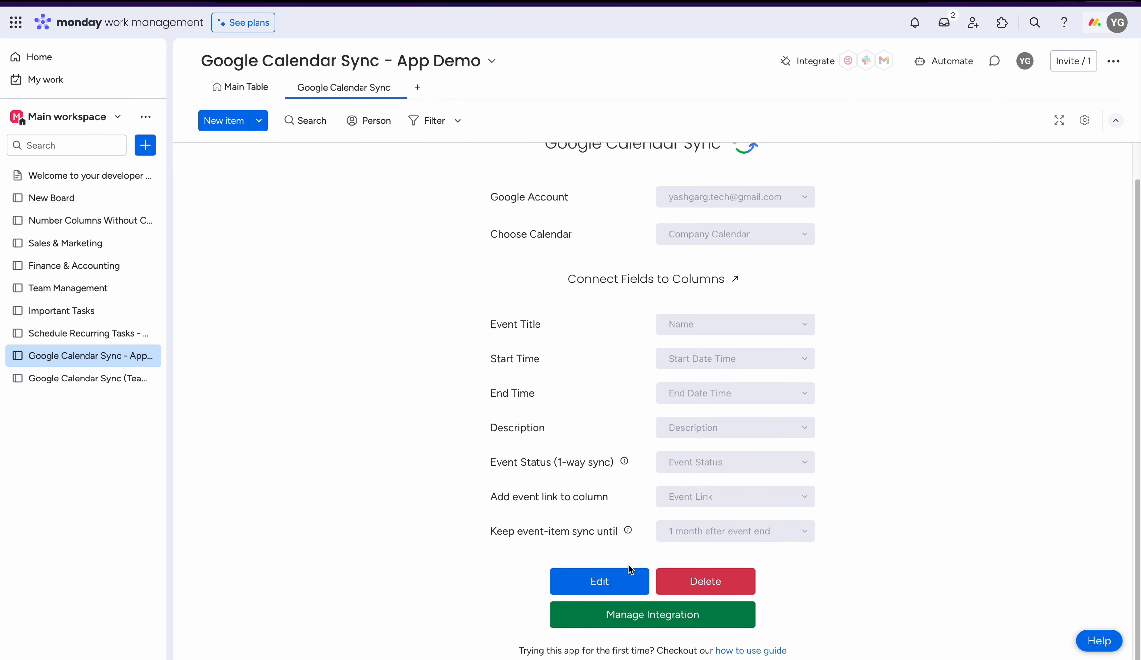
pyautogui.click(608, 580)
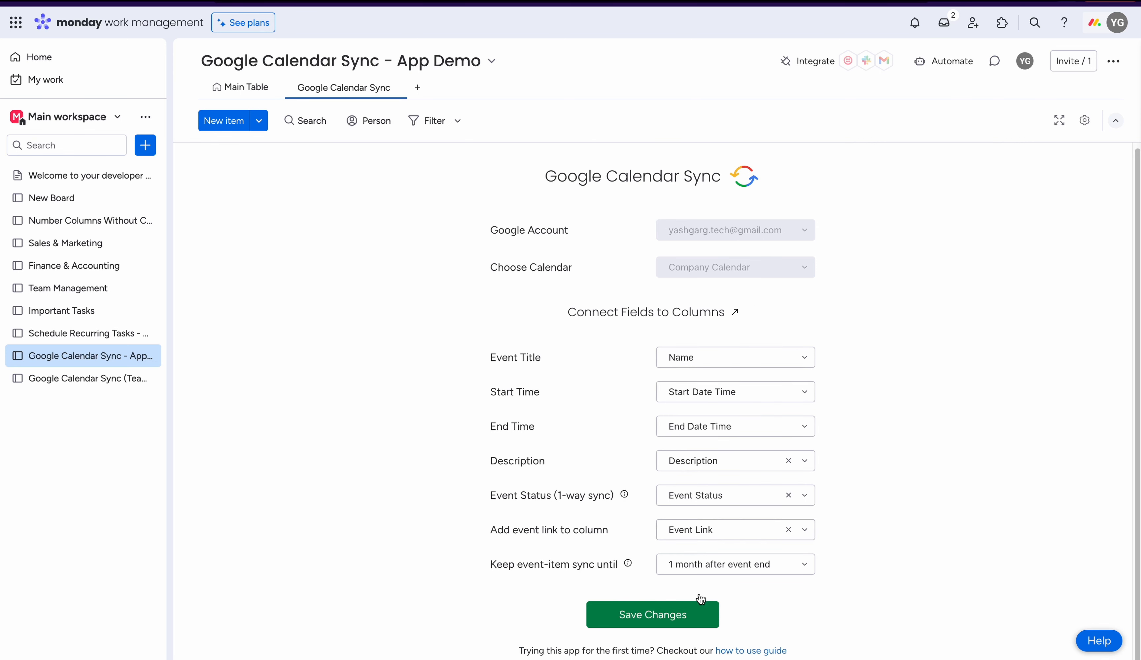
pyautogui.click(687, 616)
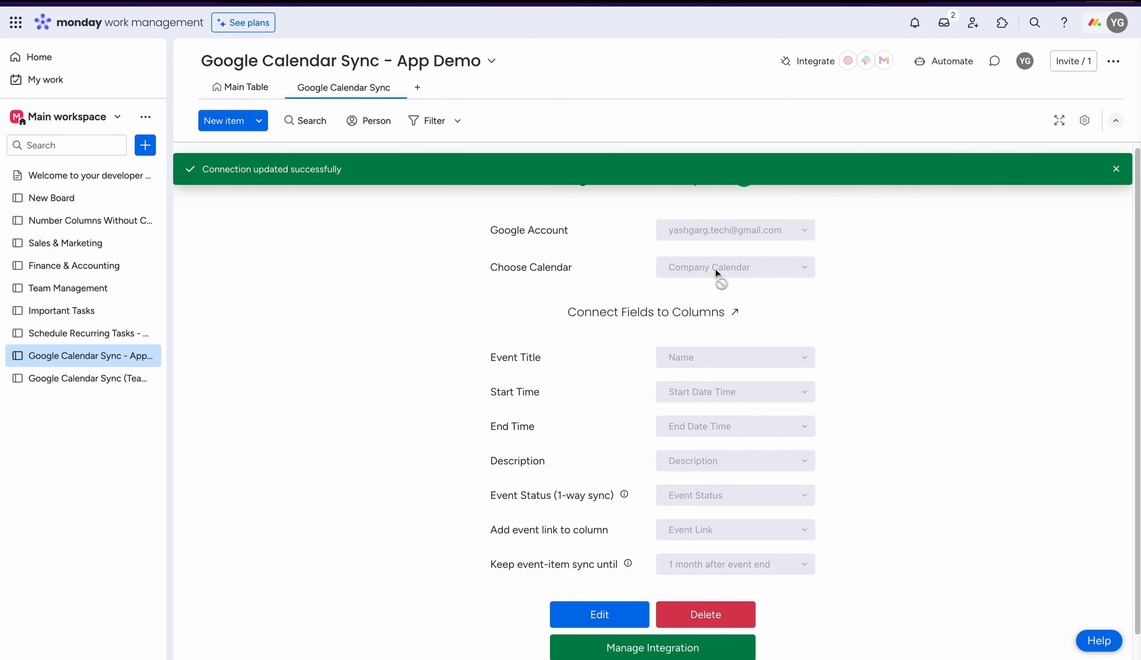
# - Open the connection's integration management to examine its board and calendar sync rules
pyautogui.scroll(-1, 651, 623)
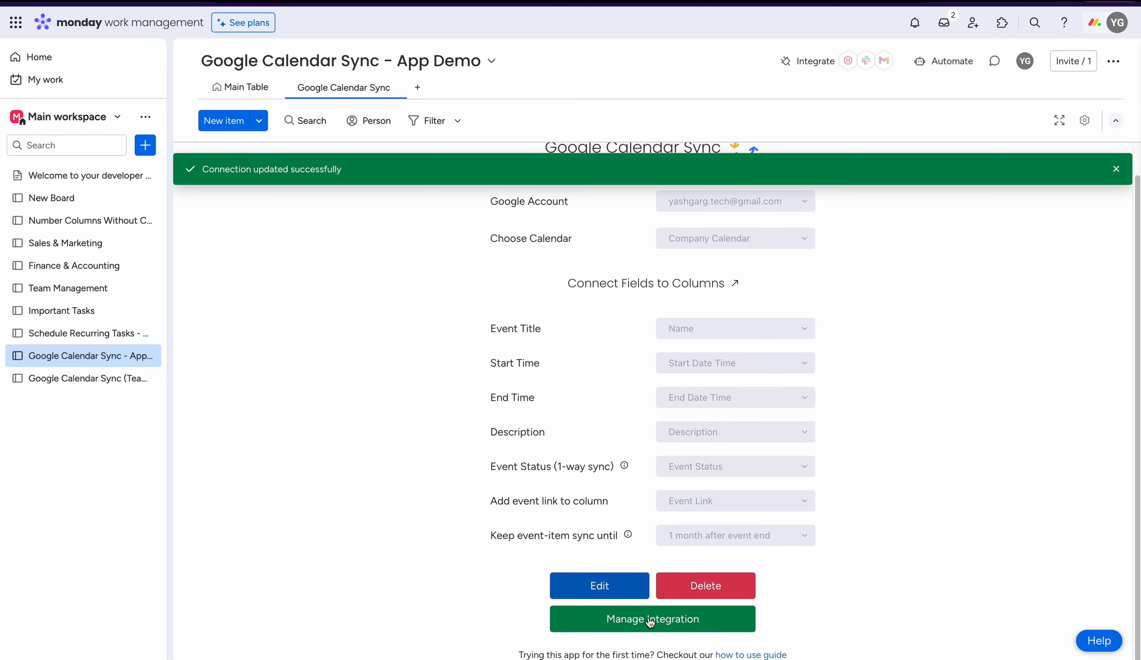
pyautogui.click(660, 616)
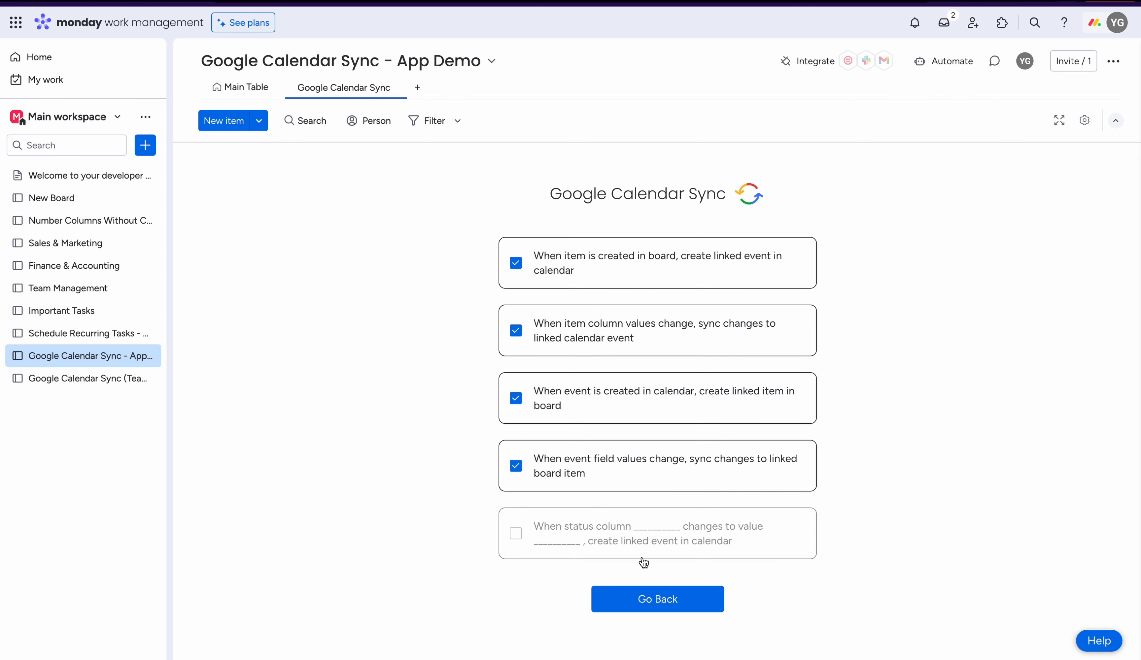
# - Switch the rule syncing event field changes to the board item off and on again, and leave integration management
pyautogui.click(630, 476)
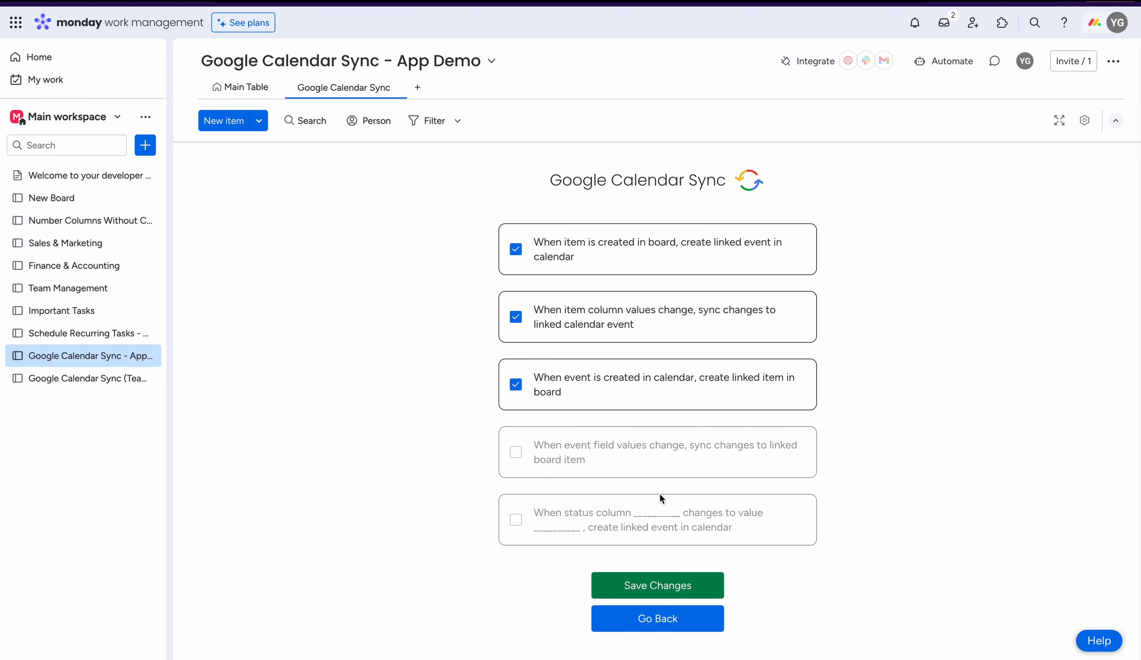
pyautogui.click(610, 476)
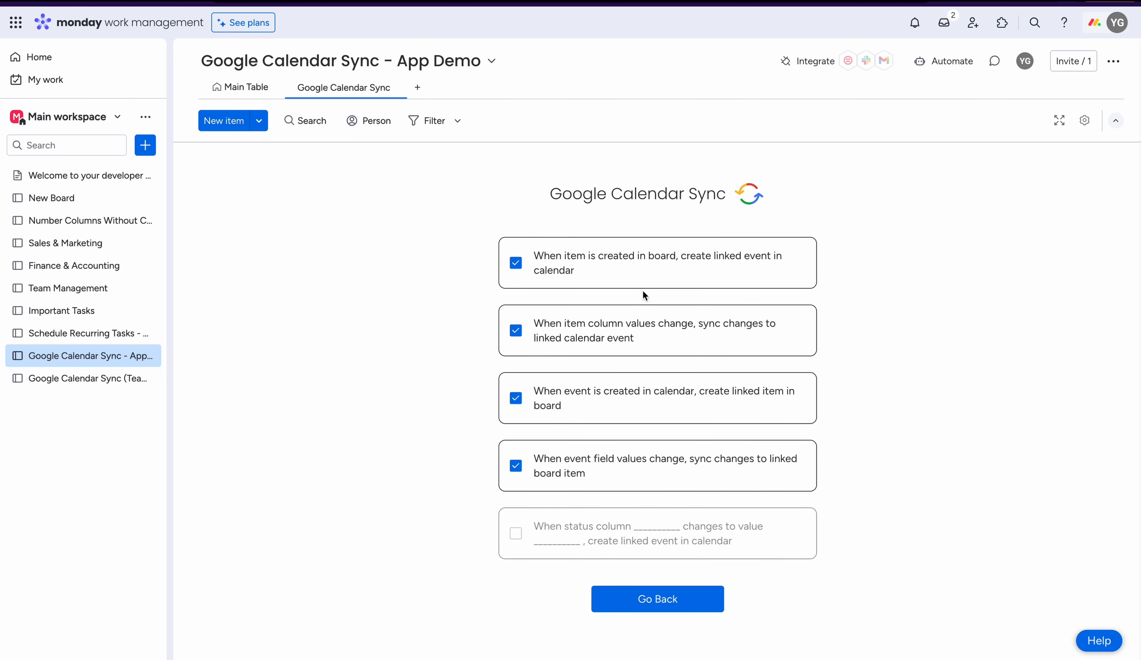
pyautogui.click(669, 595)
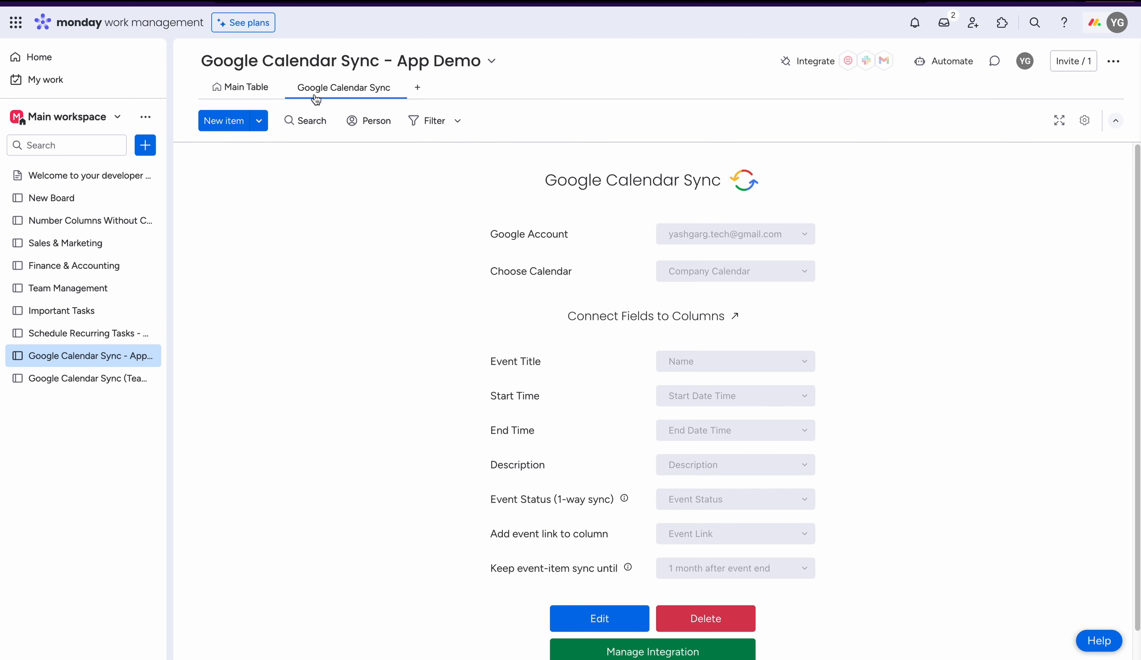
# - Add an item named "Meeting from board" to Group Title in the board's main table
pyautogui.click(243, 91)
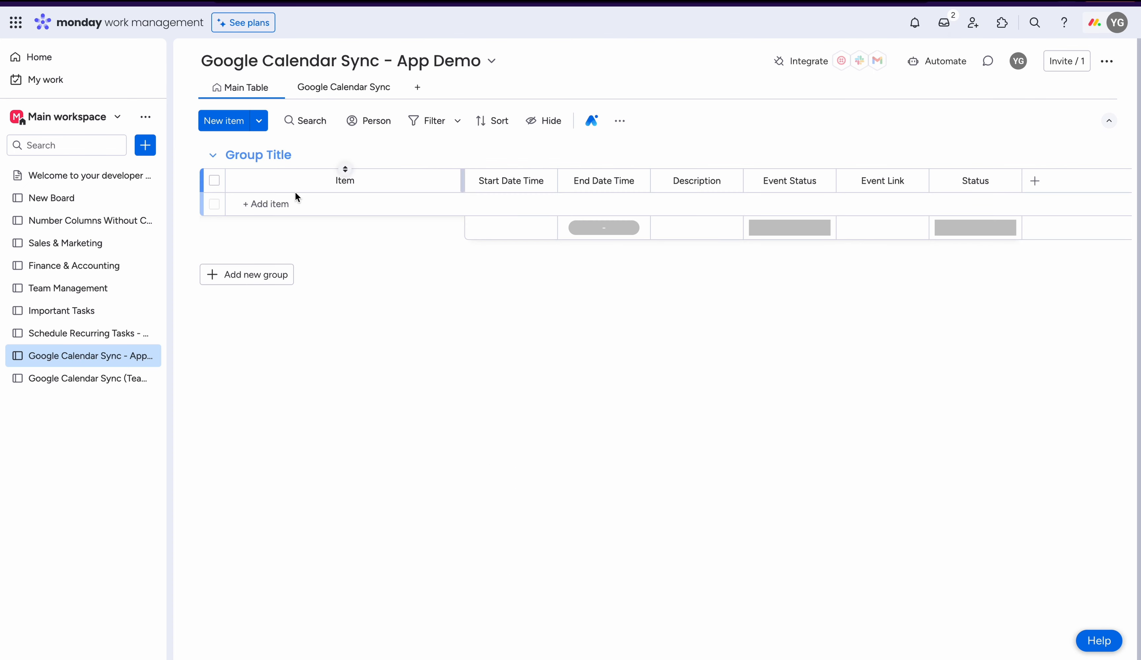
pyautogui.click(293, 203)
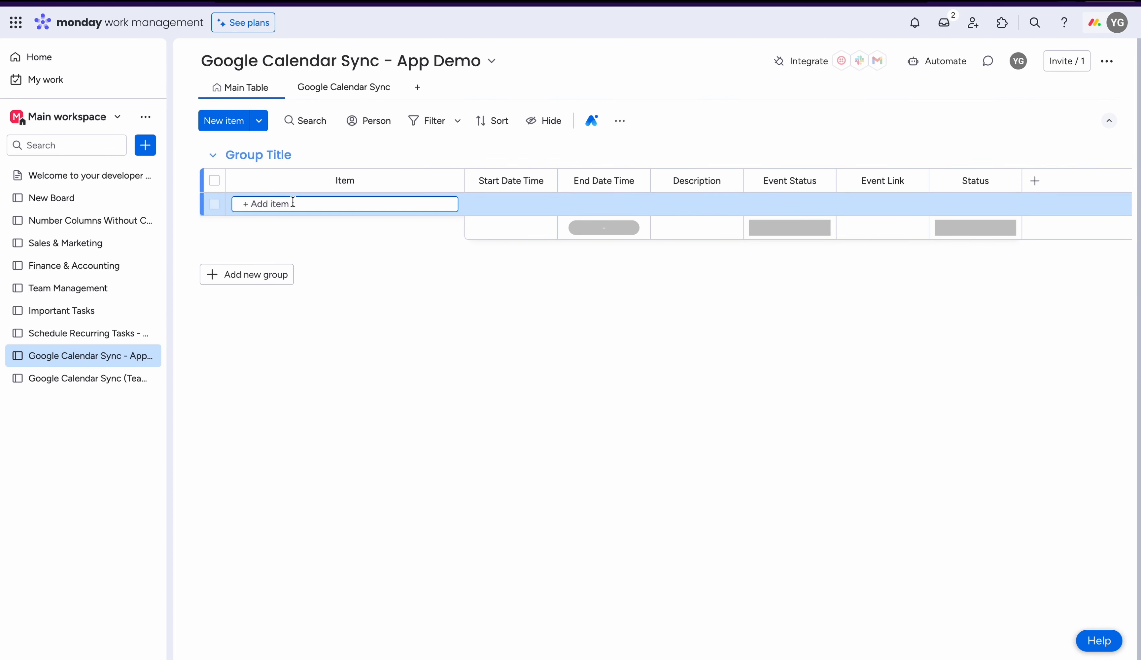
pyautogui.write('Meeting fr')
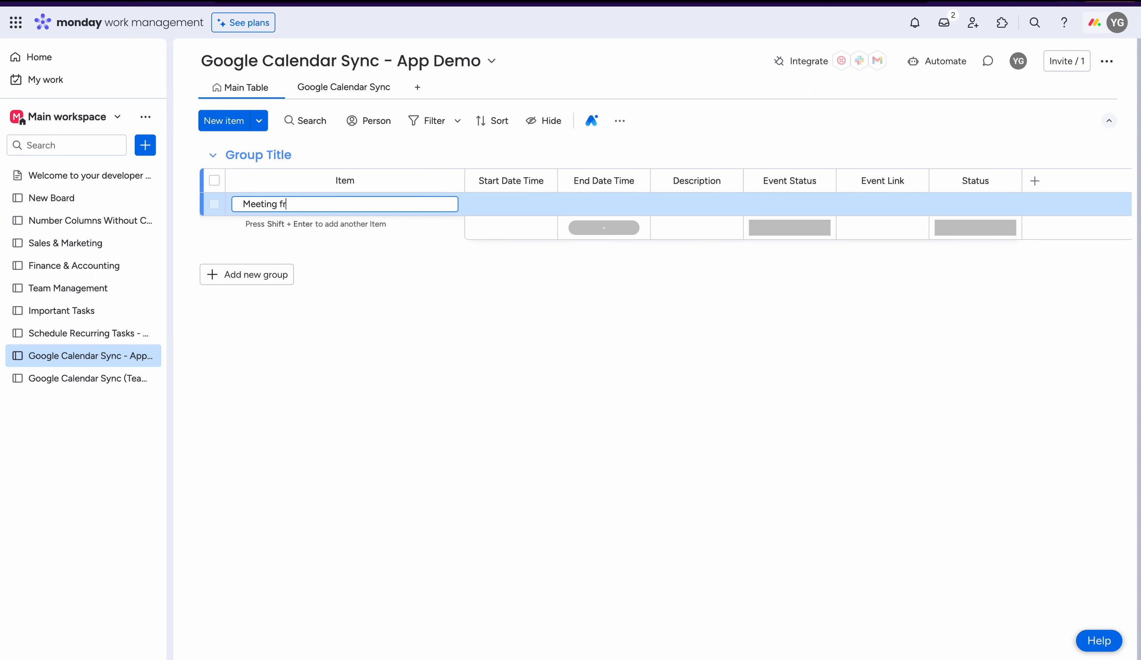
pyautogui.write('om board')
pyautogui.press('Return')
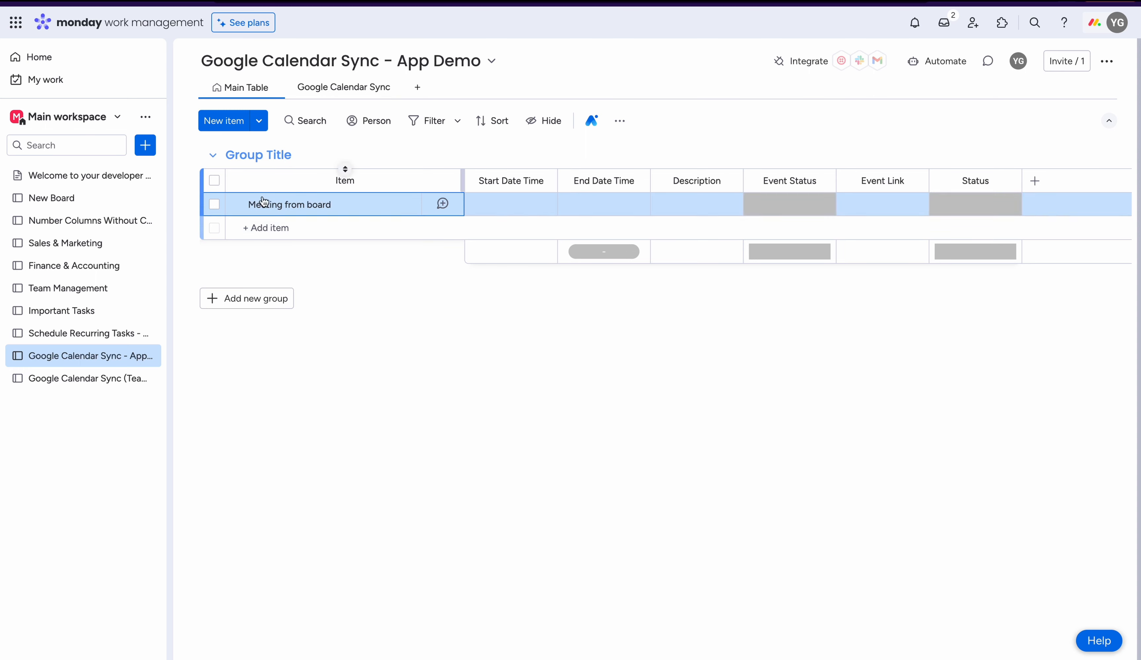
# - Open the new item's event link to examine the linked event in Google Calendar, and return to the board
pyautogui.hotkey('ctrl', 'Tab')
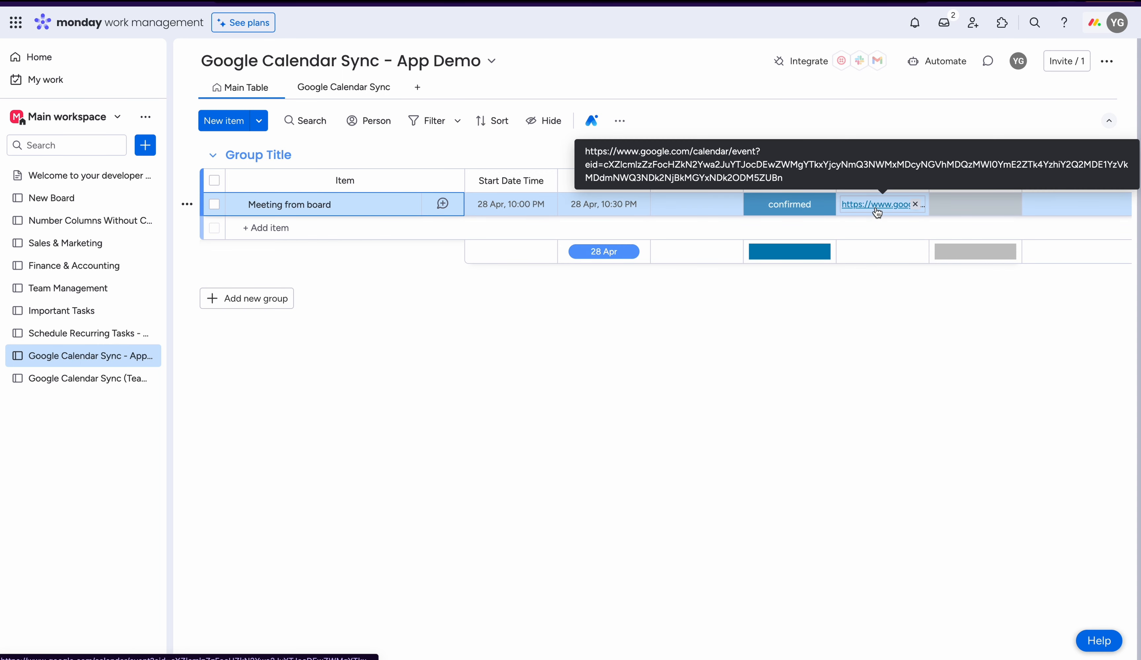
pyautogui.click(877, 209)
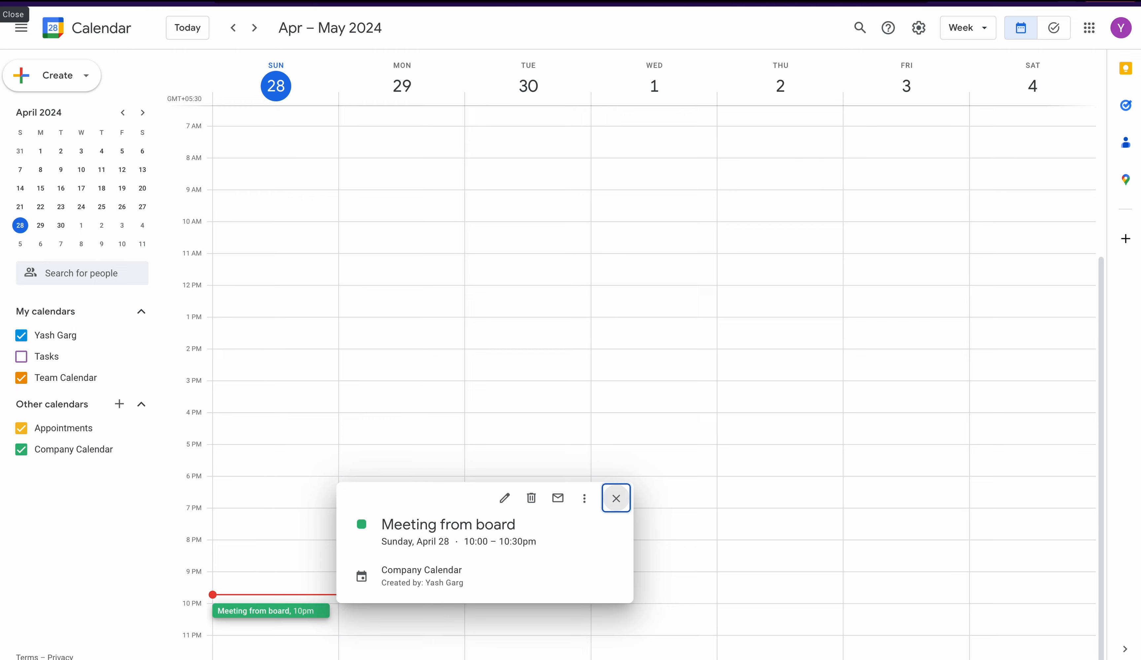
pyautogui.click(363, 2)
pyautogui.click(453, 279)
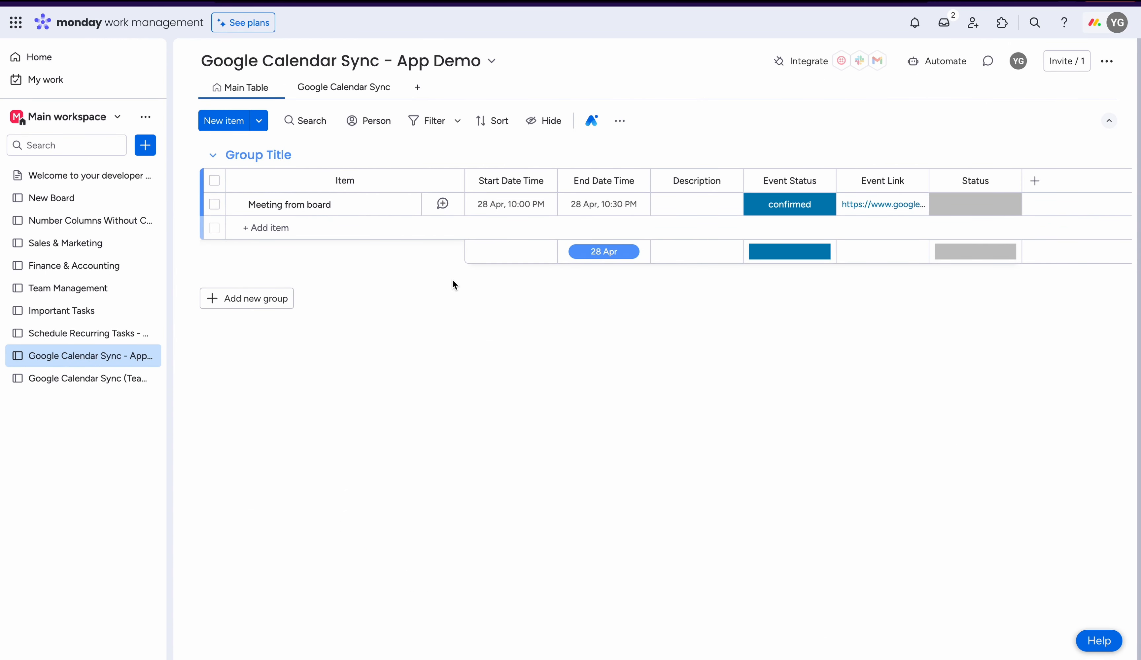
# - Rename the board item "Meeting from board - Test" and enter "Description Test" as its description
pyautogui.click(333, 205)
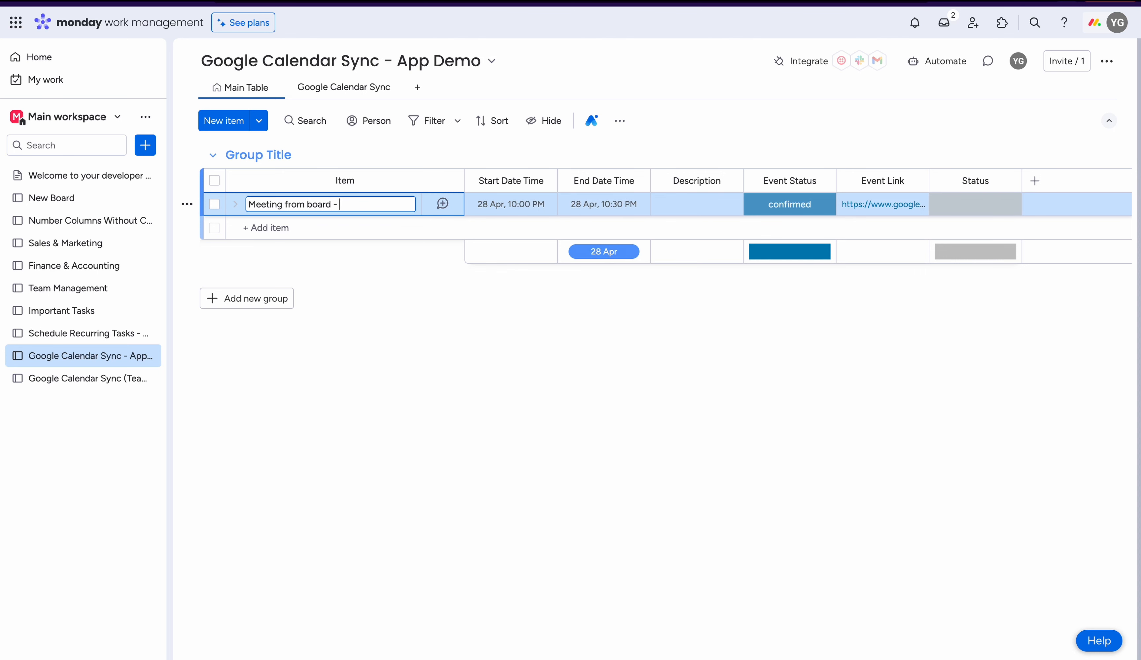
pyautogui.press('Return')
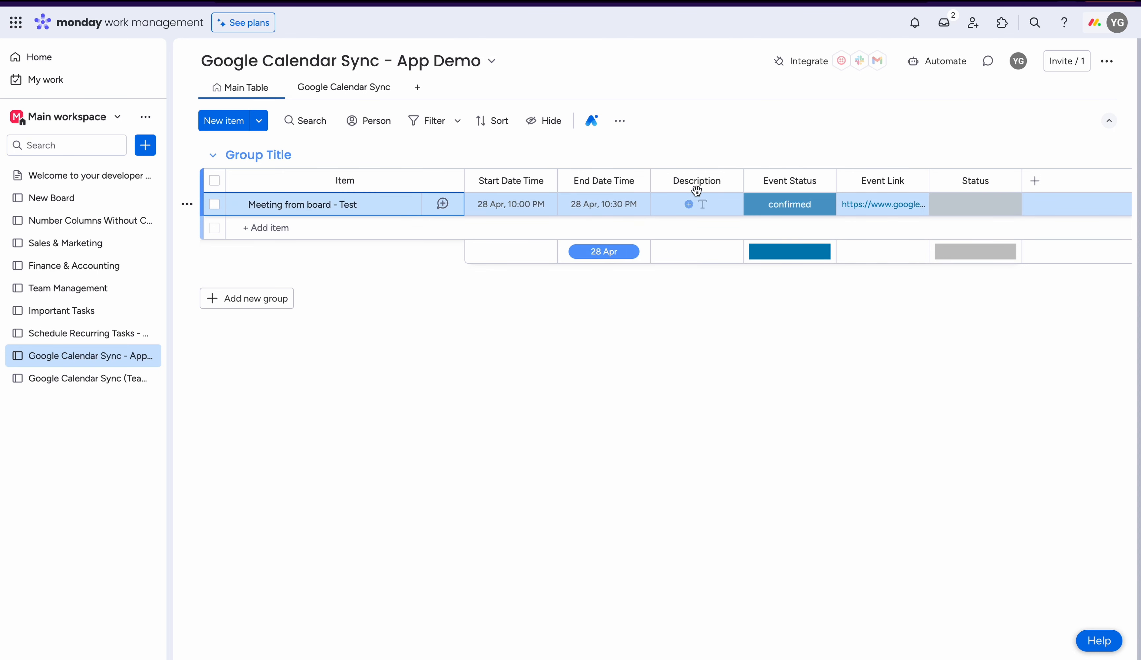
pyautogui.click(688, 205)
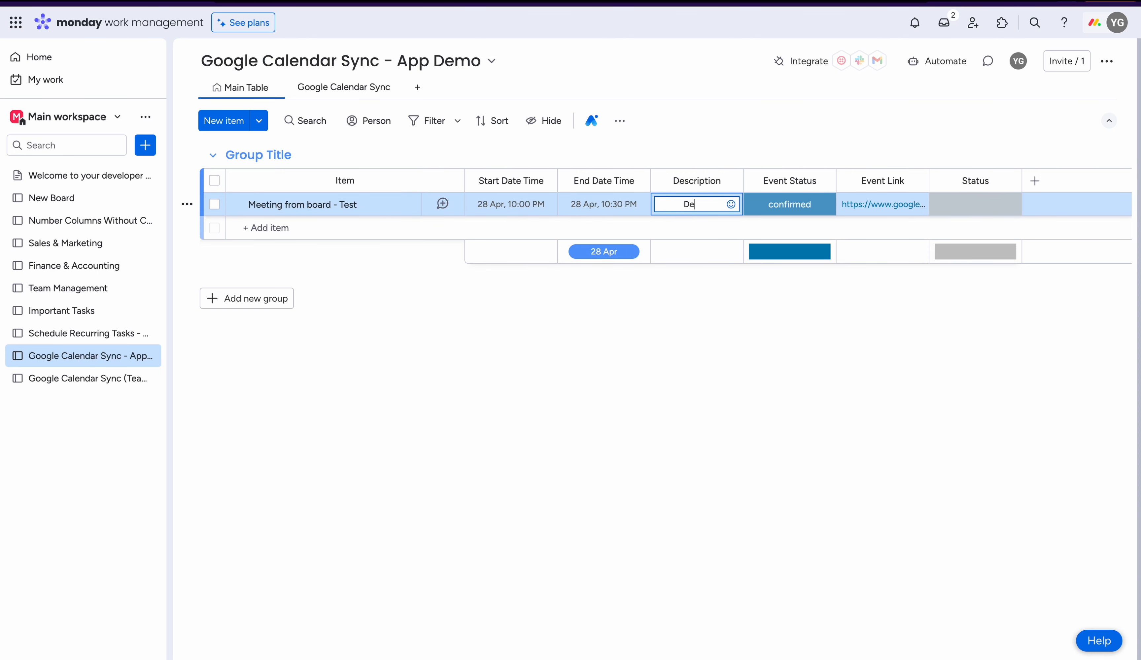
pyautogui.write('Description Tes')
pyautogui.press('Return')
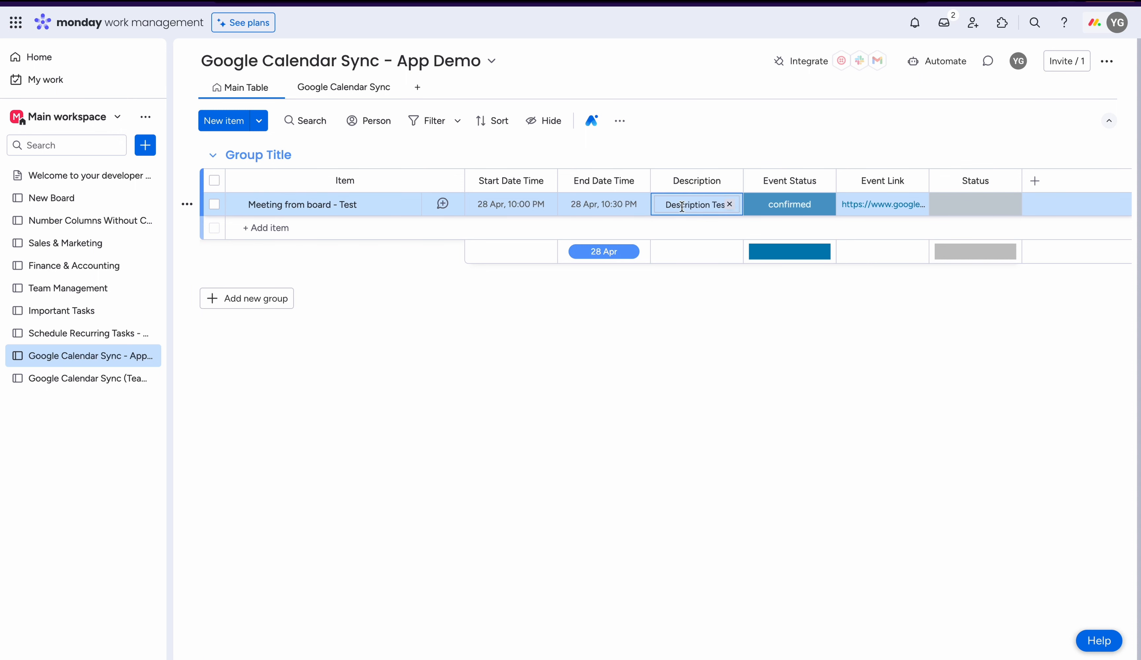
# - Set the item's end time to 11:00 PM and its start time to 8:00 PM, keeping the date
pyautogui.click(599, 204)
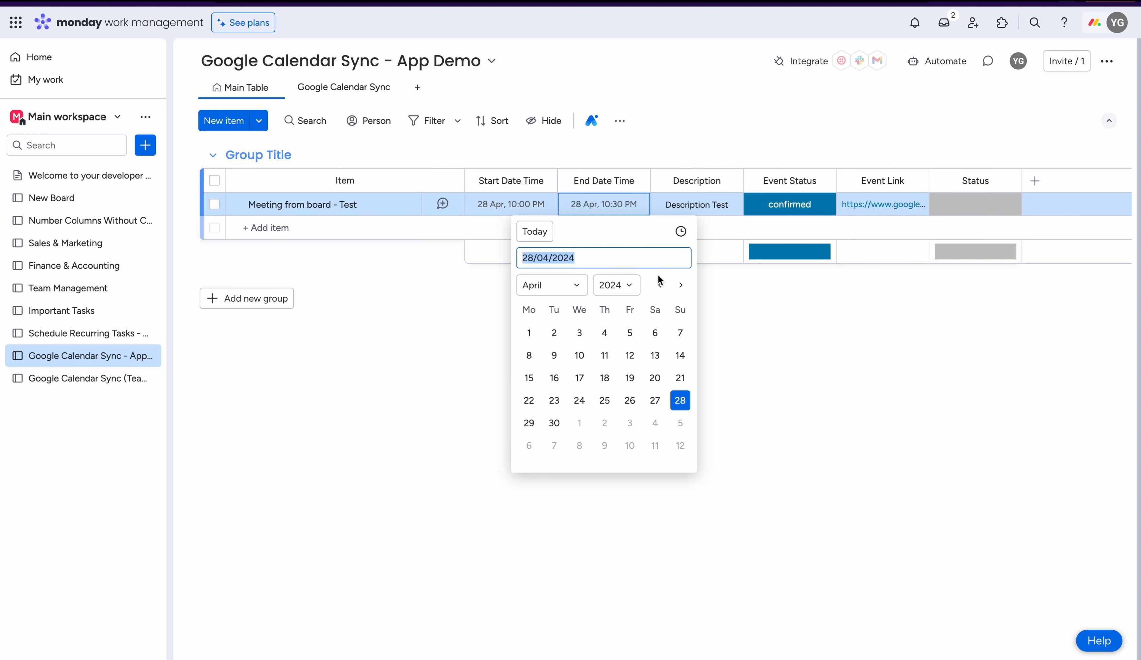
pyautogui.click(681, 232)
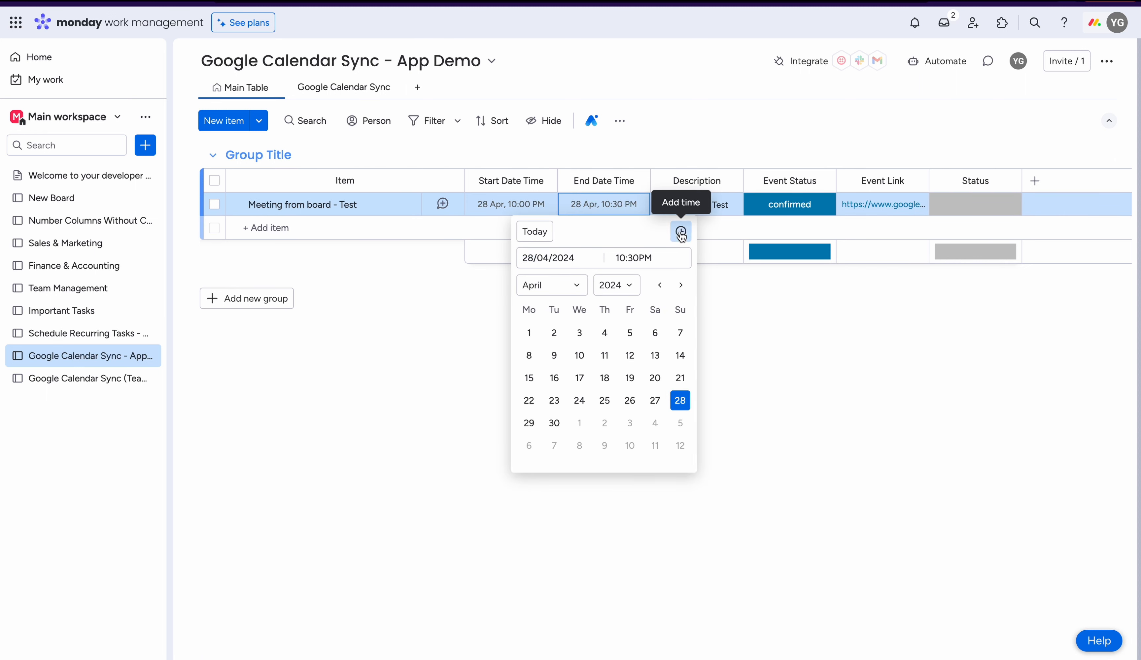
pyautogui.click(645, 258)
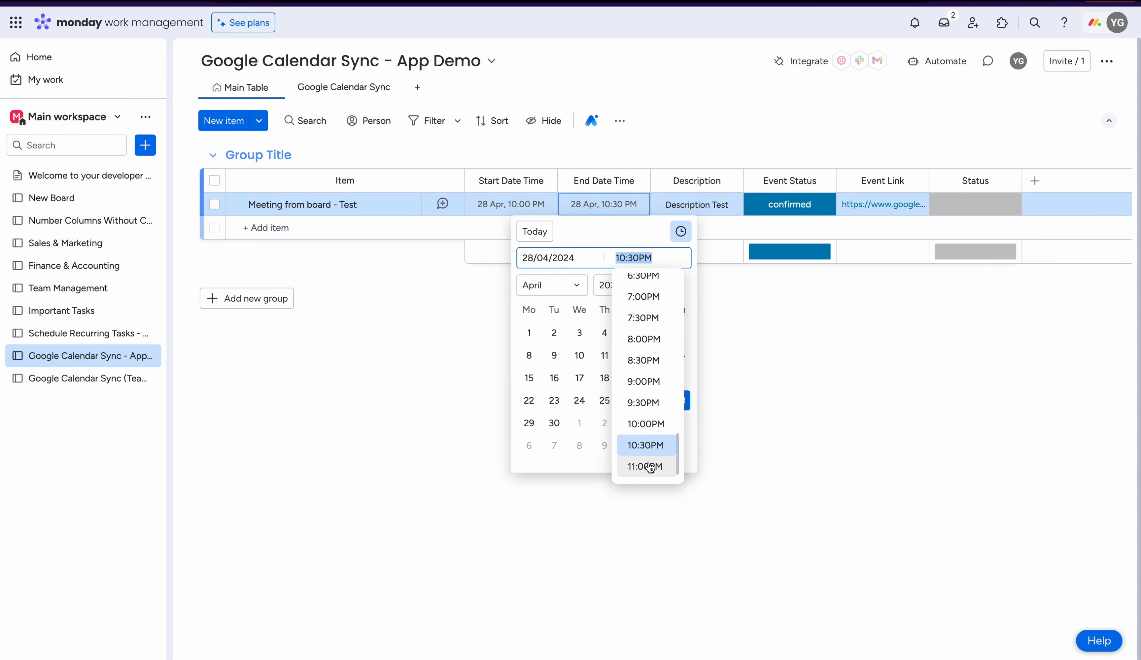
pyautogui.click(649, 469)
pyautogui.click(522, 205)
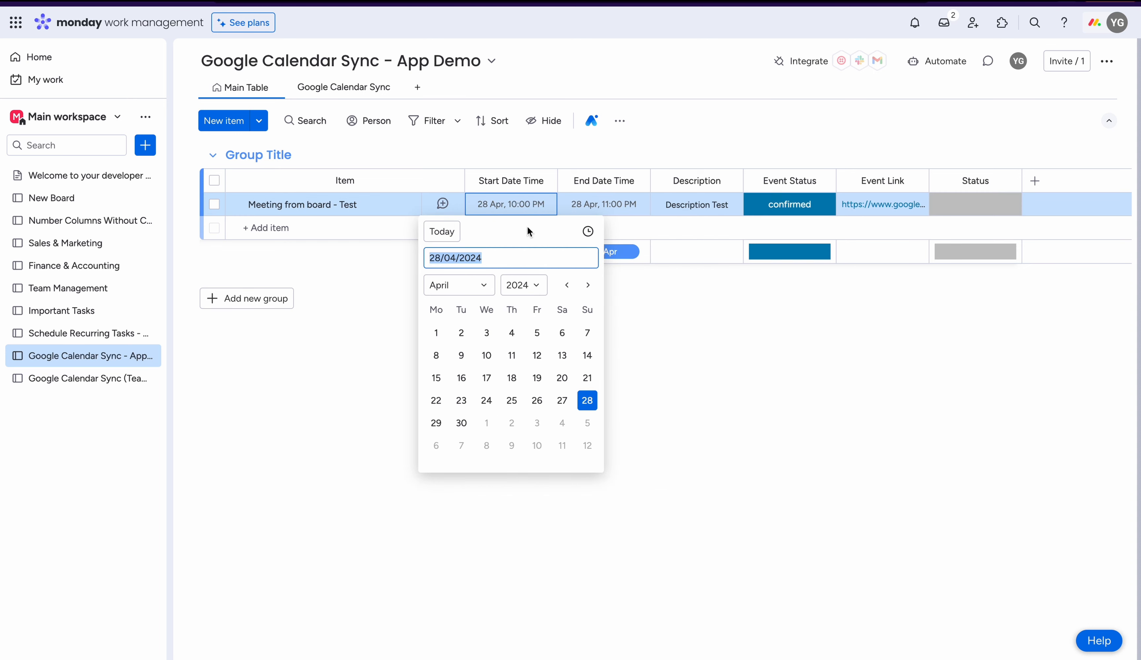
pyautogui.click(586, 233)
pyautogui.click(544, 258)
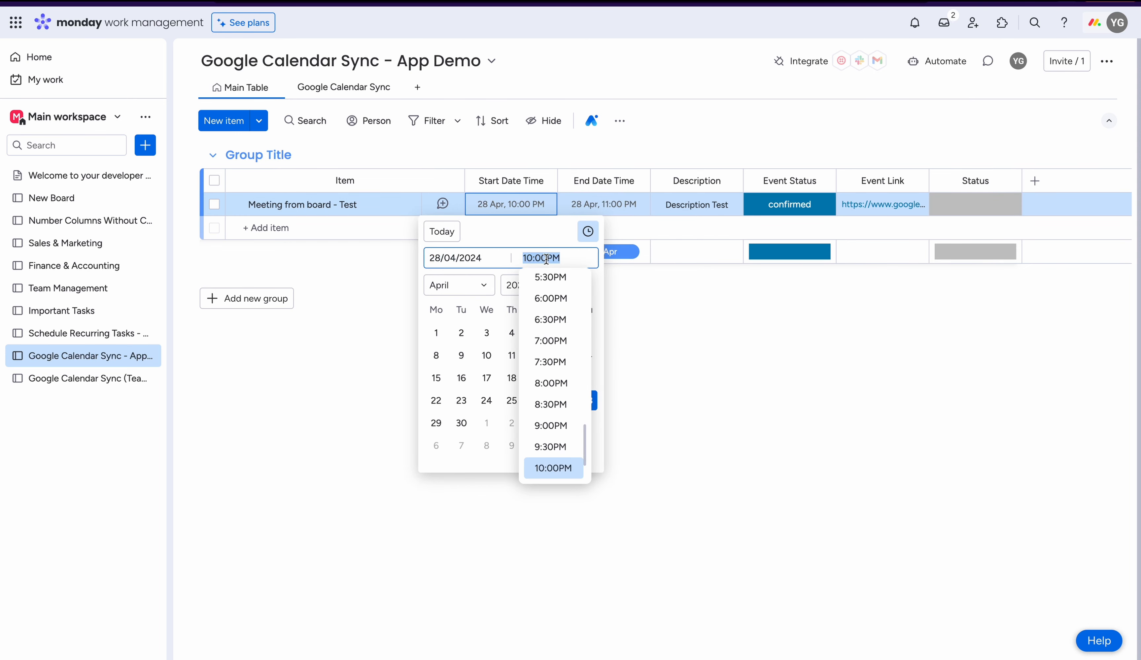
pyautogui.click(556, 390)
pyautogui.click(729, 363)
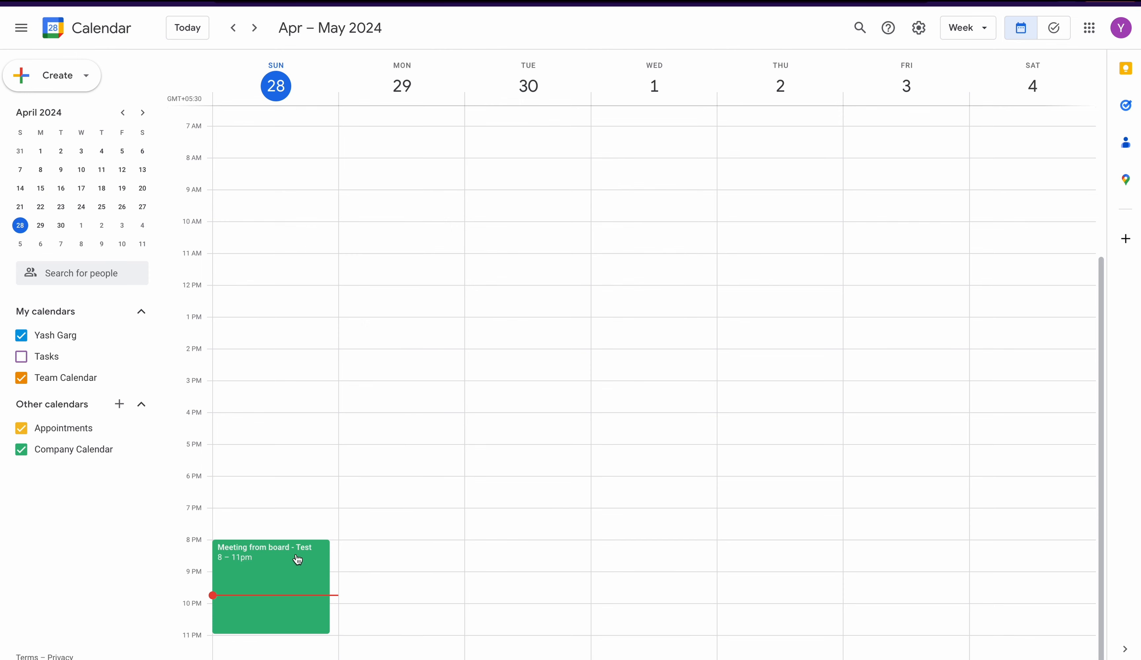
# - Switch to Google Calendar and examine the title, time and description of the "Meeting from board - Test" event
pyautogui.click(306, 553)
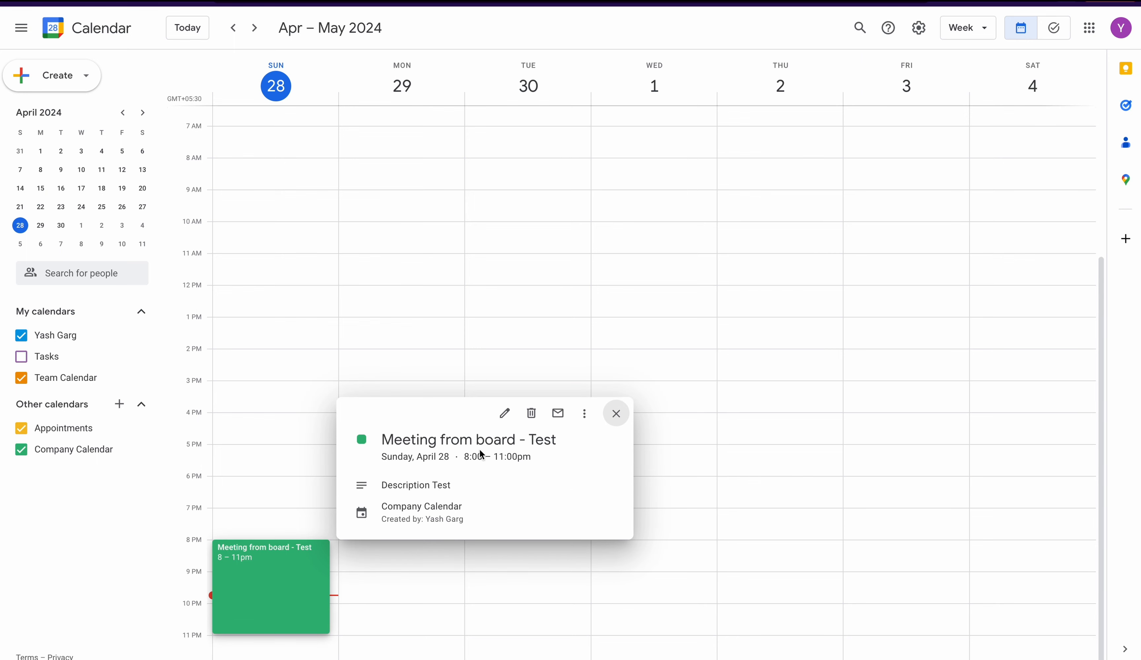
pyautogui.moveTo(380, 489); pyautogui.dragTo(481, 487)
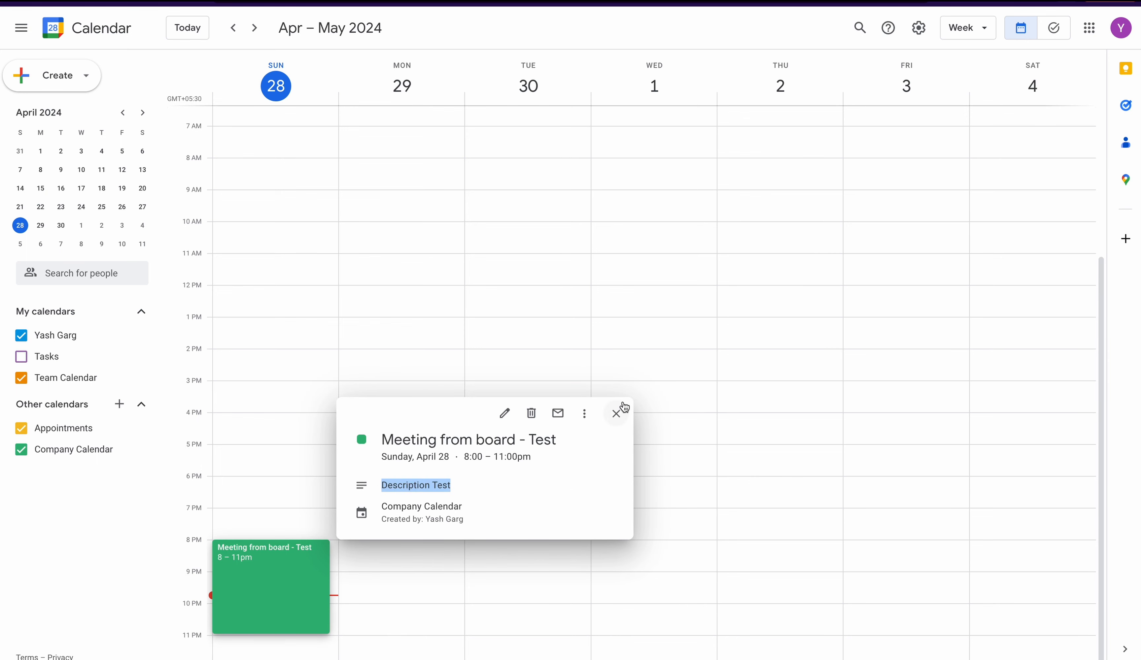
pyautogui.click(612, 418)
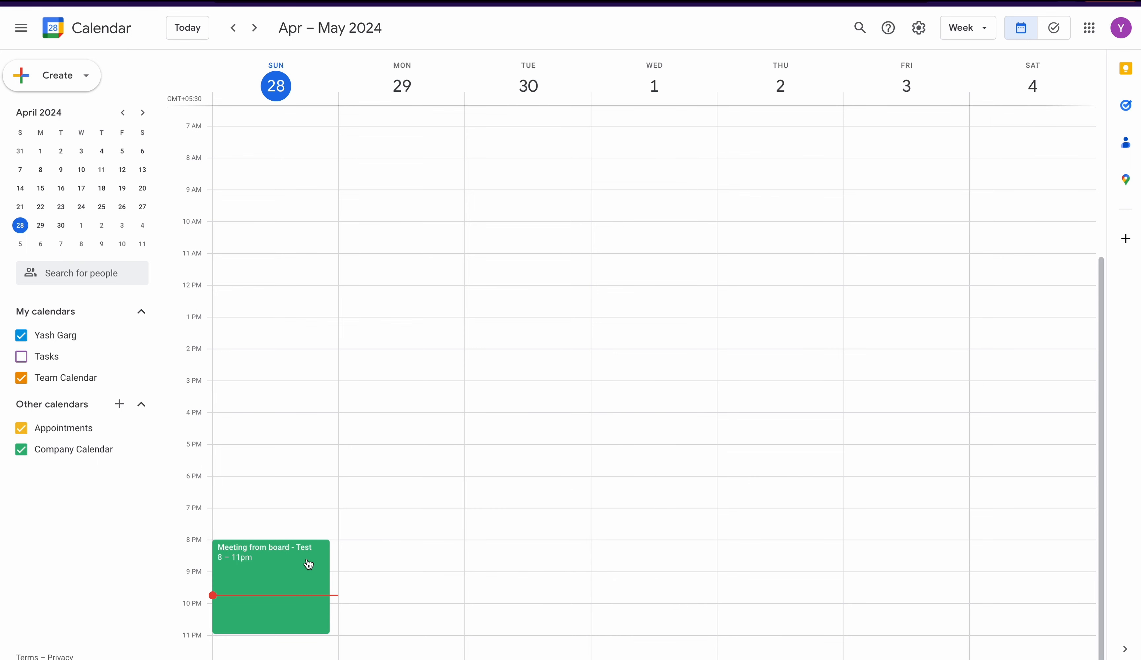
# - Move the event to Wednesday, May 1, 11am – 2pm, and retitle it "Meeting from board - Name"
pyautogui.moveTo(283, 576); pyautogui.dragTo(670, 291)
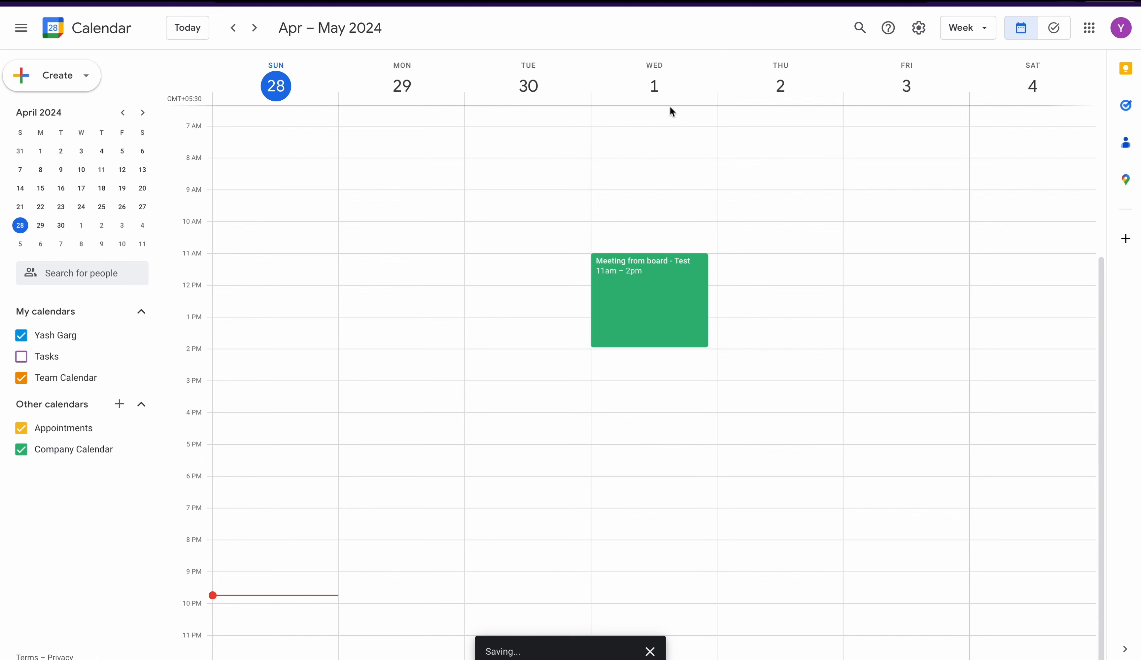
pyautogui.click(671, 287)
pyautogui.click(456, 268)
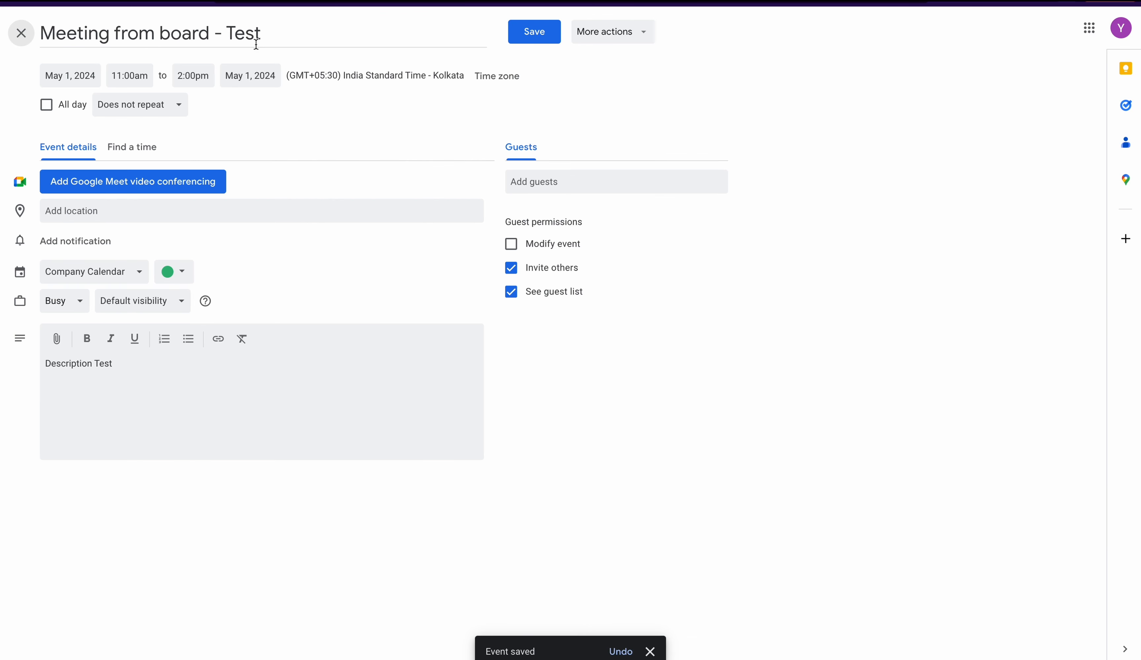
pyautogui.doubleClick(258, 28)
pyautogui.press('BackSpace')
pyautogui.press('BackSpace')
pyautogui.press('BackSpace')
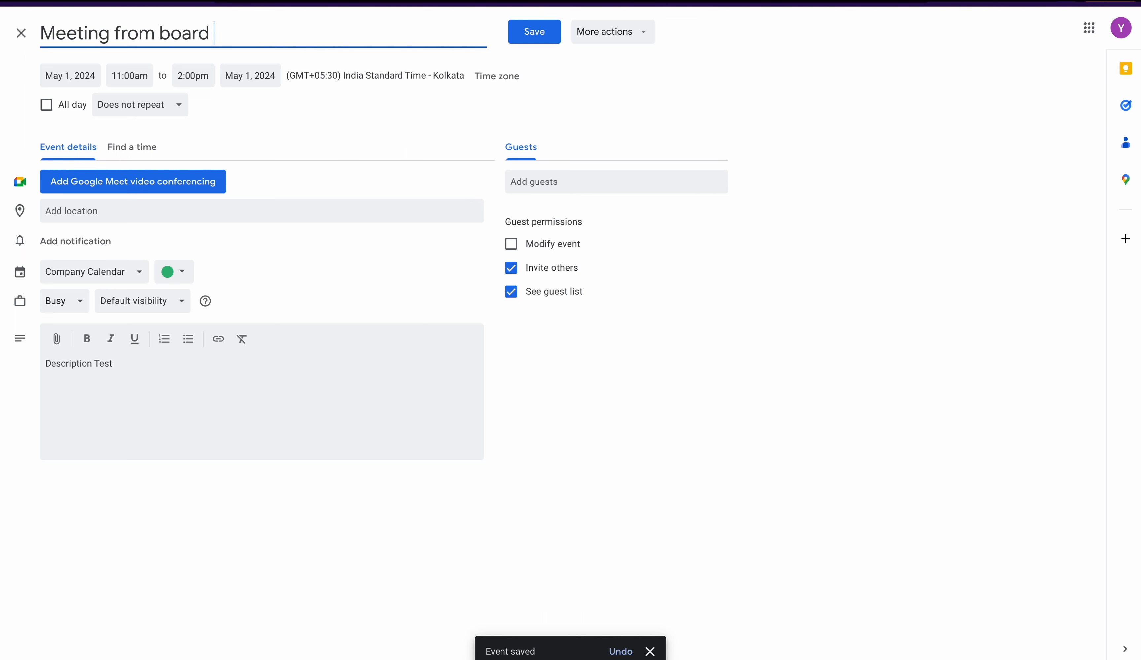
pyautogui.write('- Name')
# - Clear the event's description and save the event
pyautogui.tripleClick(84, 390)
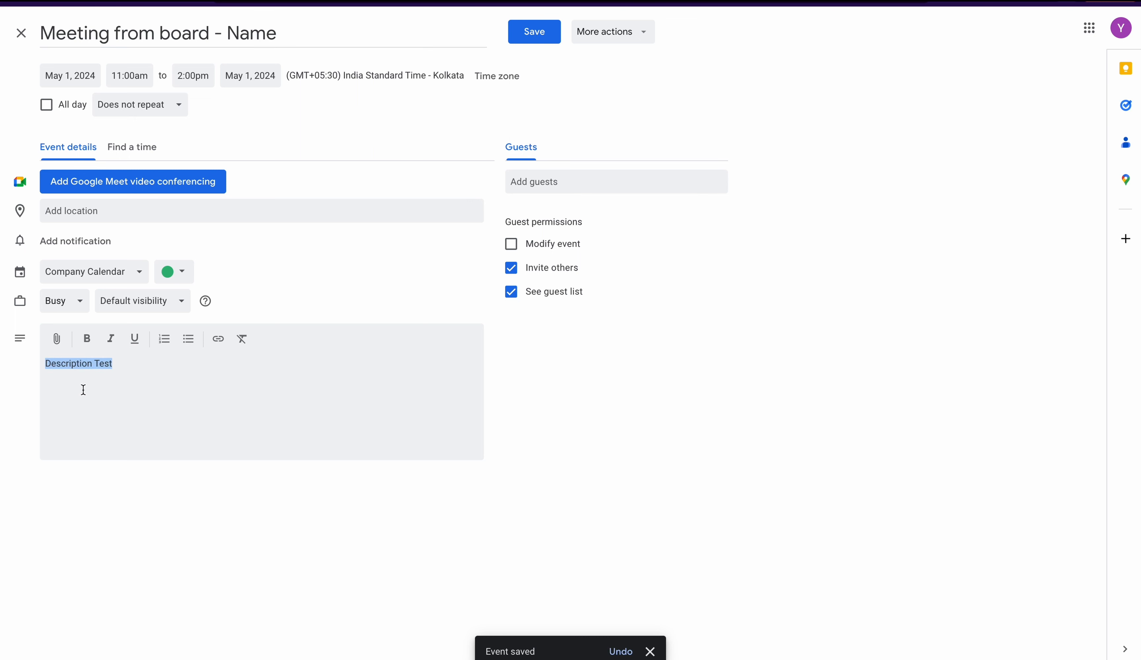
pyautogui.press('BackSpace')
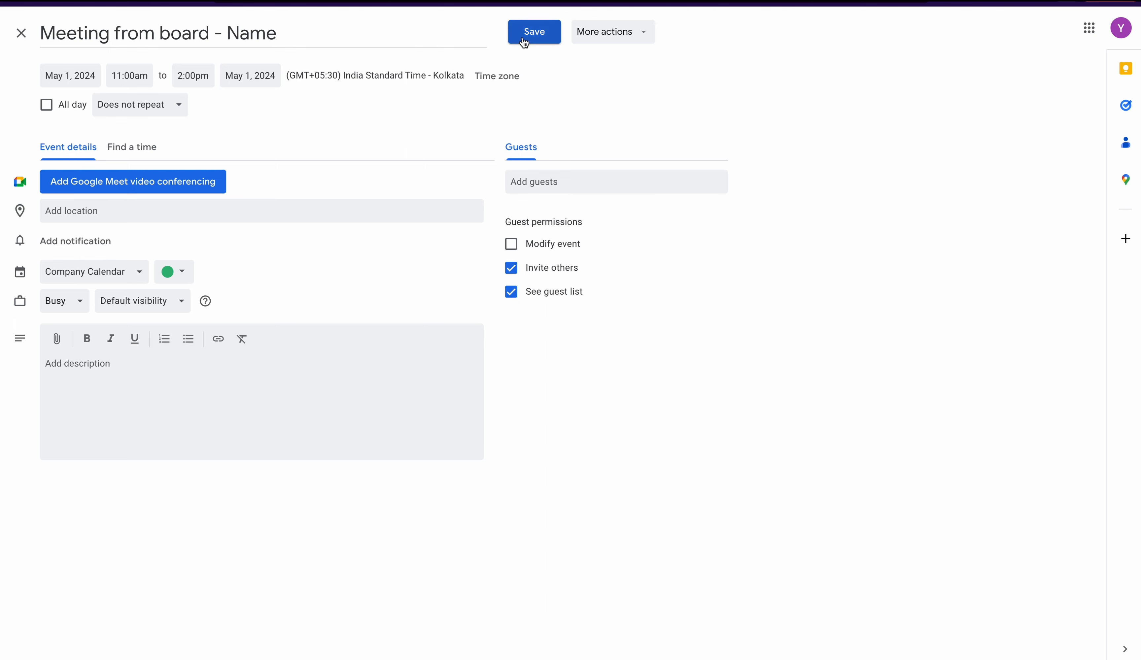
pyautogui.click(524, 41)
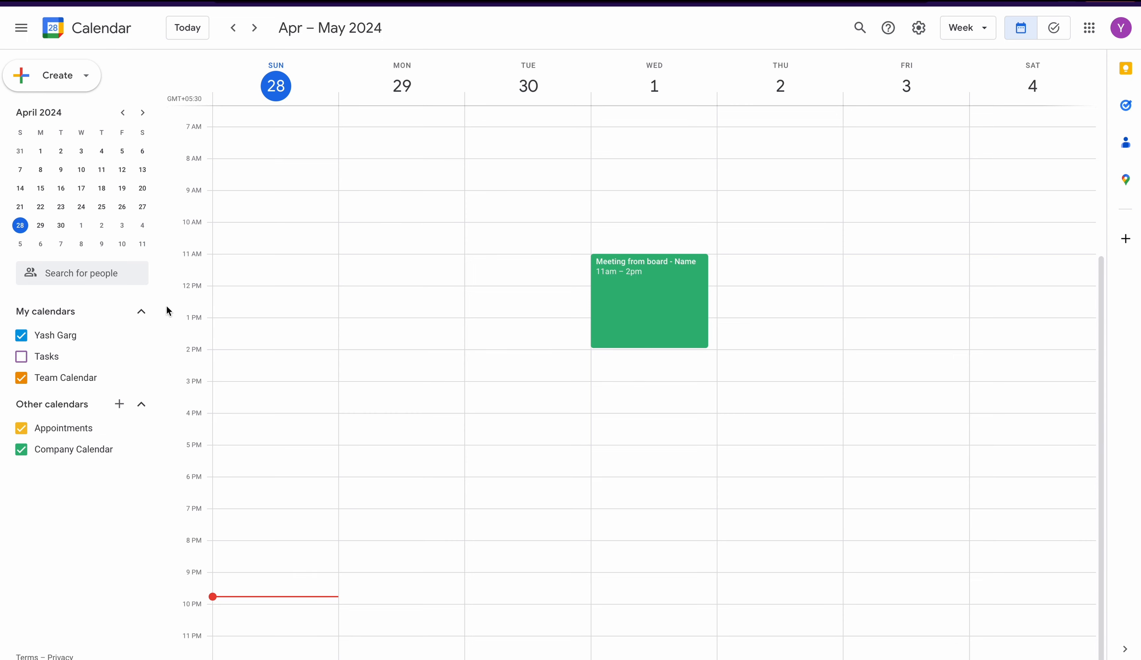
# - Hide the Appointments, Team Calendar and personal calendars so only Company Calendar is displayed
pyautogui.click(25, 434)
pyautogui.click(23, 379)
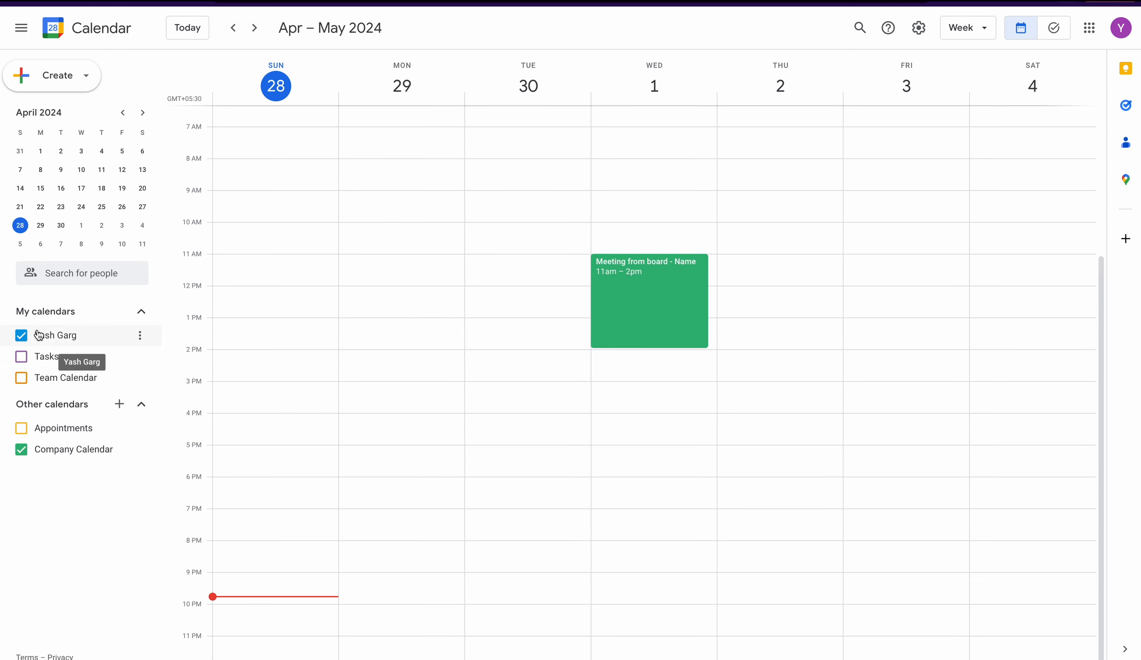
pyautogui.click(23, 336)
# - Create a Company Calendar event titled "Meeting from calendar" on Thursday, May 2, 1:00pm – 2:00pm
pyautogui.click(781, 334)
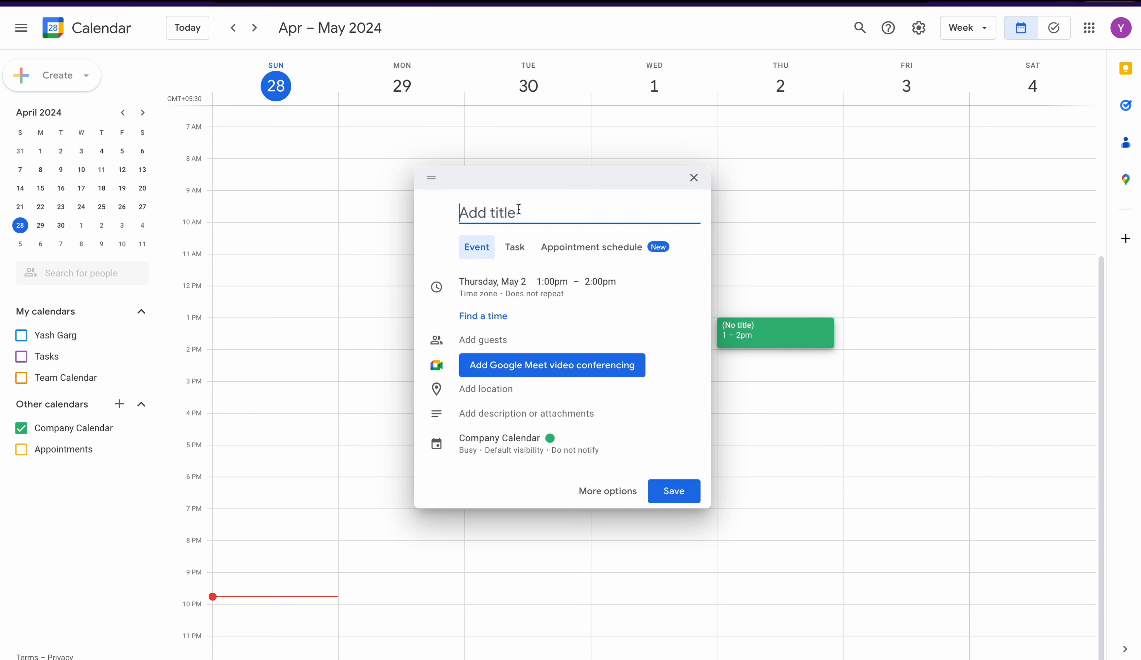
pyautogui.write('Meet')
pyautogui.press('BackSpace')
pyautogui.write('eting from calendar')
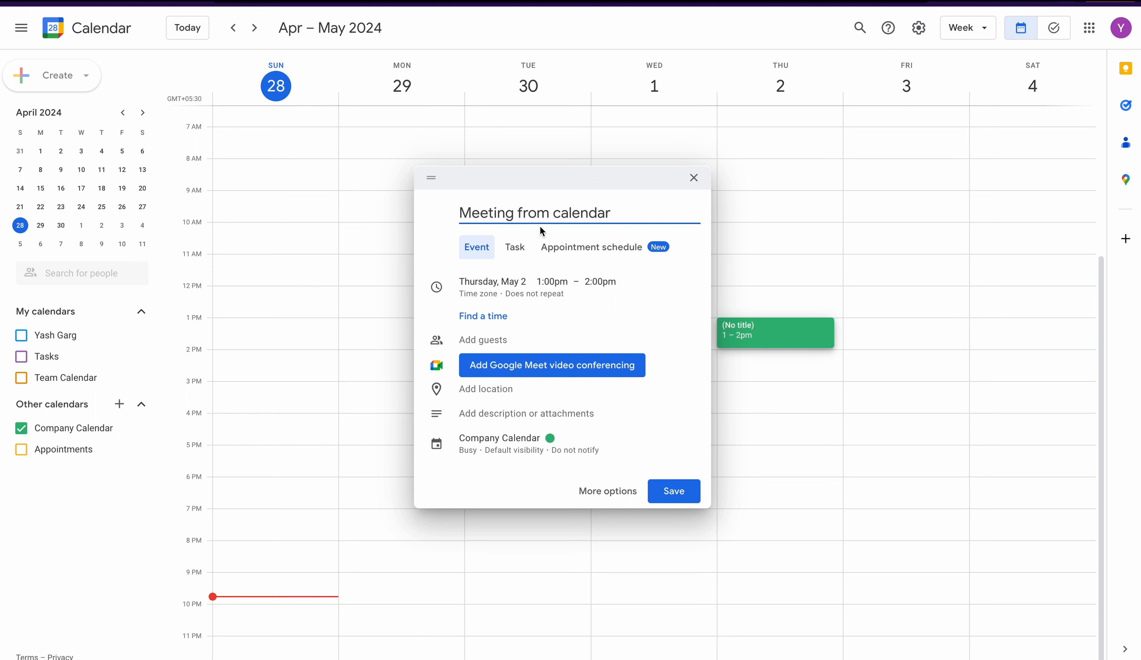
pyautogui.click(669, 489)
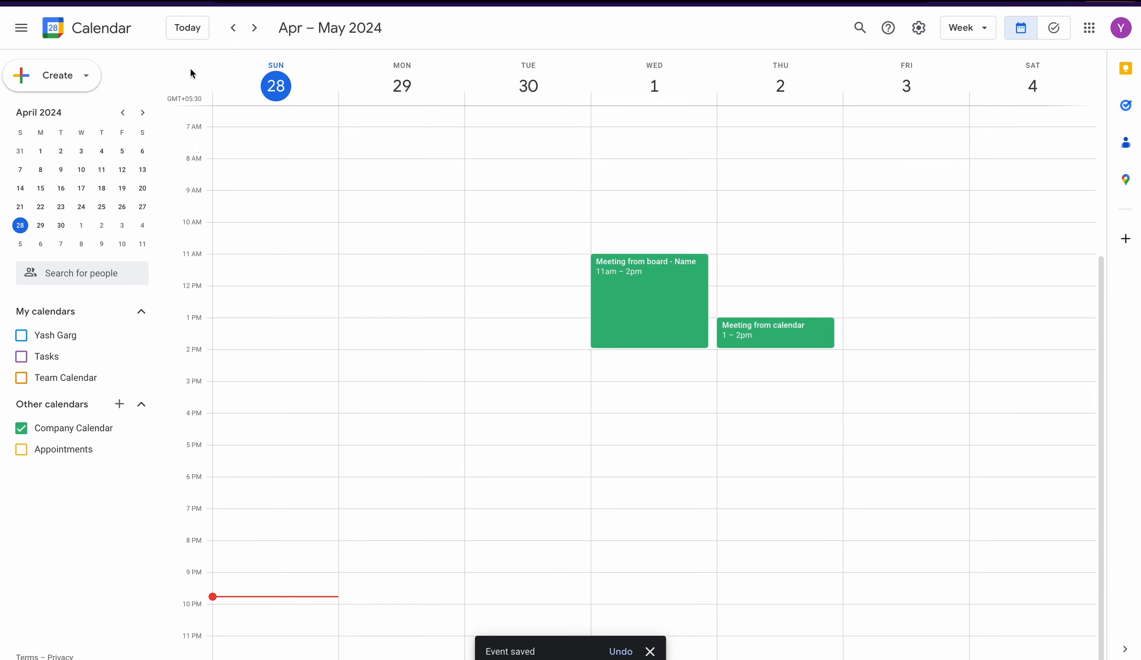
# - Check the monday.com board for the item linked to the new event, and return to Google Calendar
pyautogui.click(109, 1)
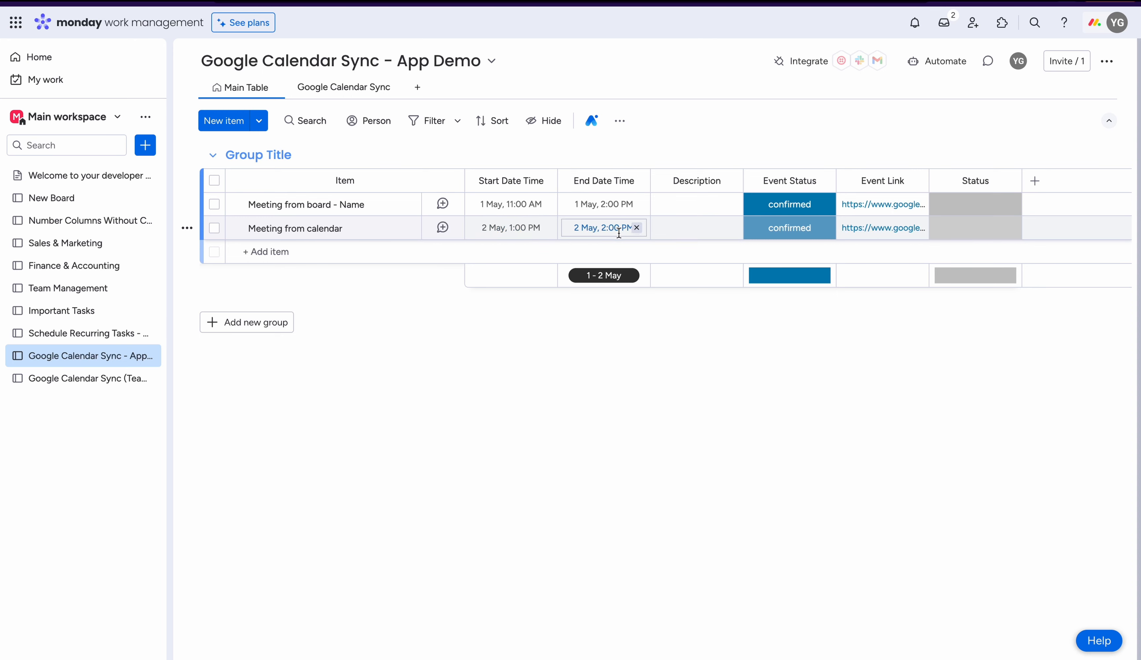
pyautogui.click(218, 2)
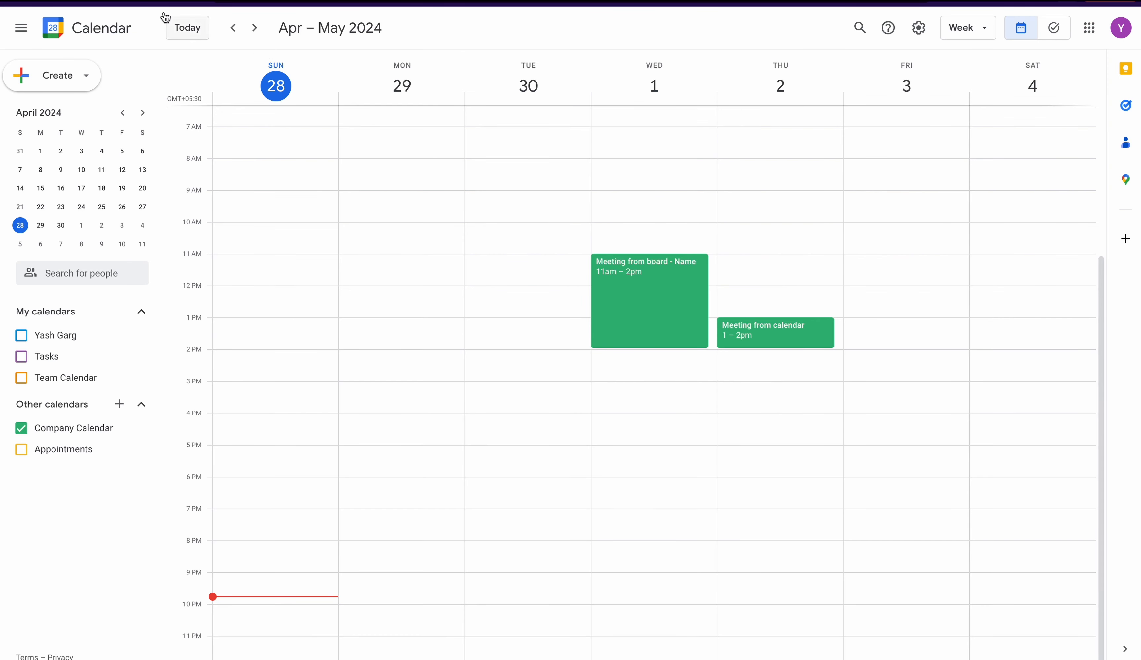
# - Check the linked board item, then add "Test description" as the description of the "Meeting from calendar" event in Google Calendar
pyautogui.click(156, 2)
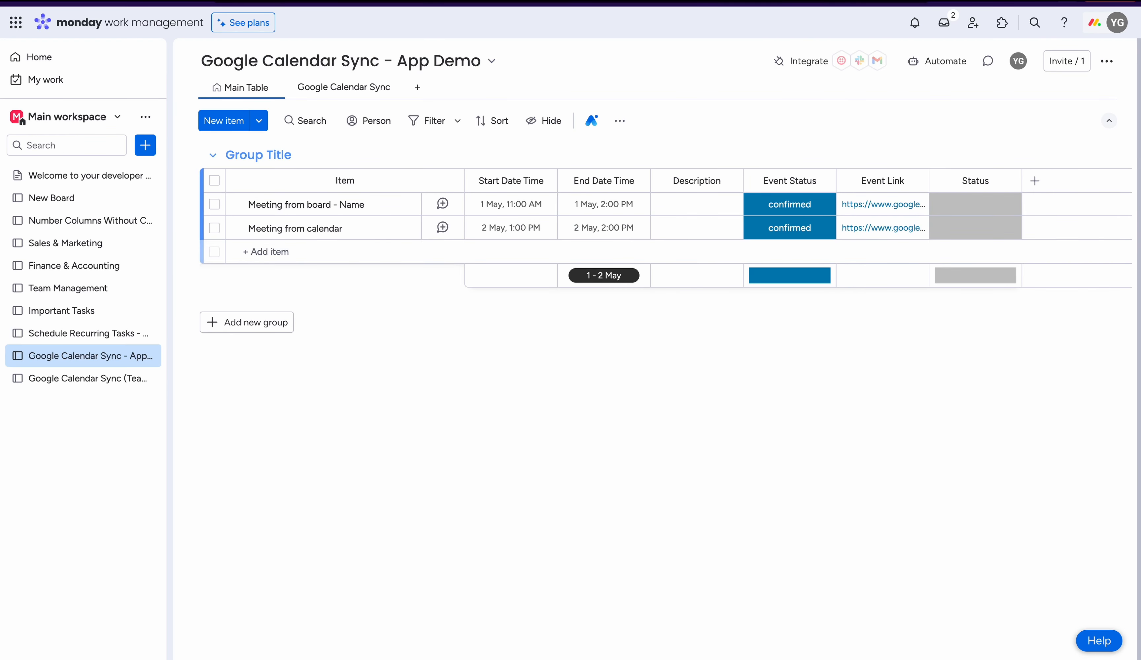
pyautogui.click(218, 2)
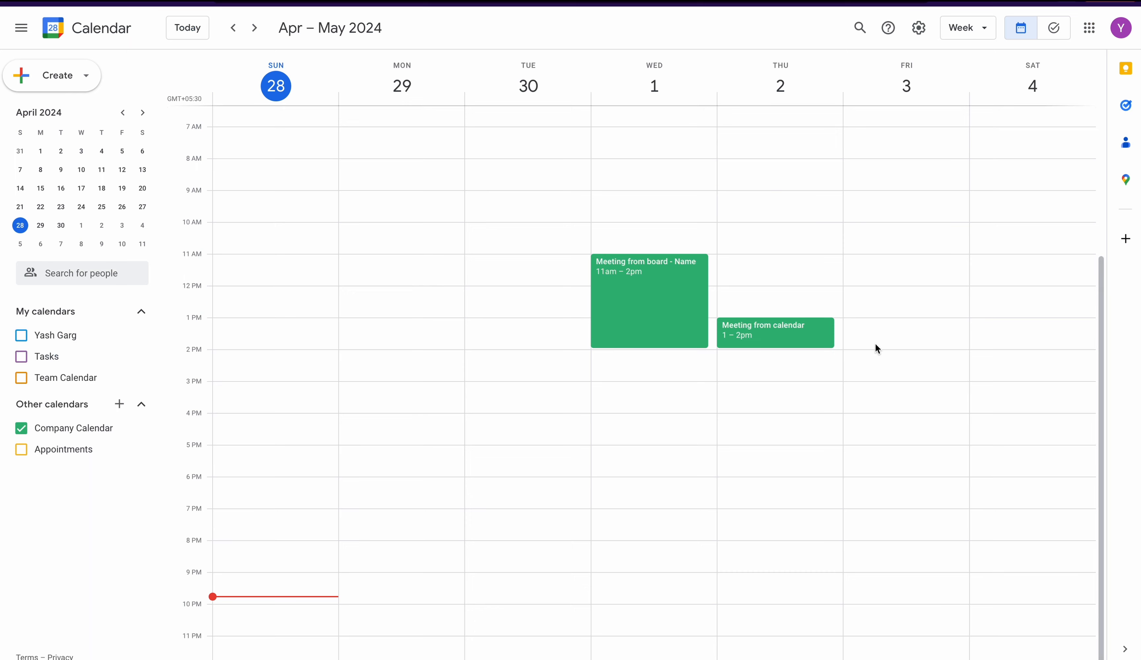
pyautogui.click(784, 340)
pyautogui.click(586, 292)
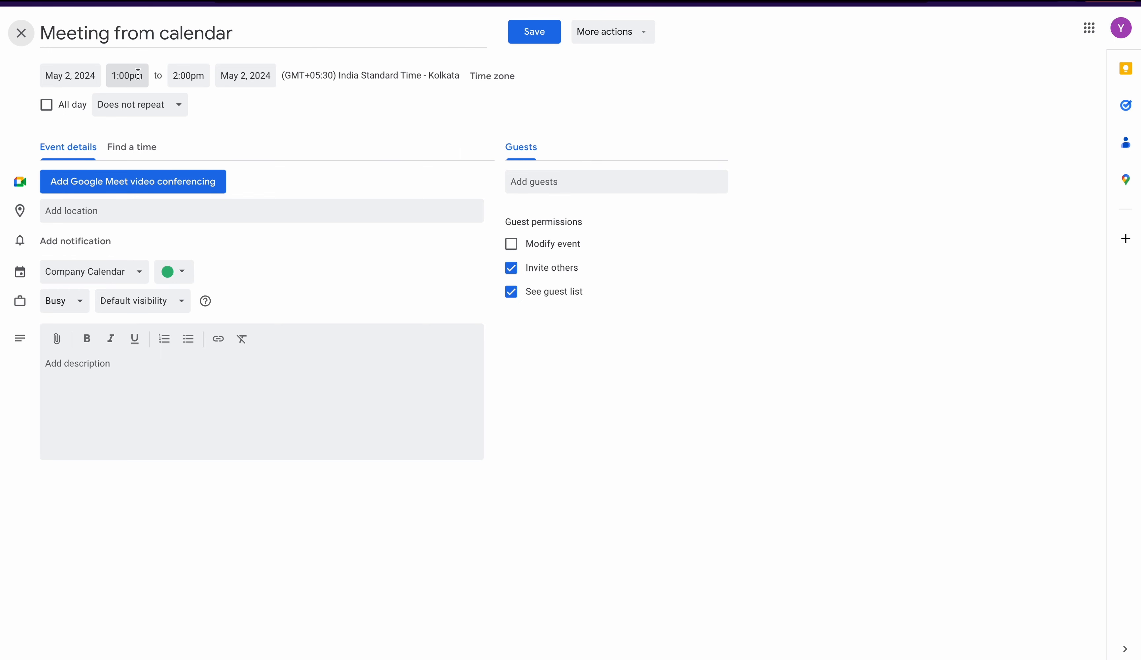
pyautogui.click(116, 365)
pyautogui.write('Tes')
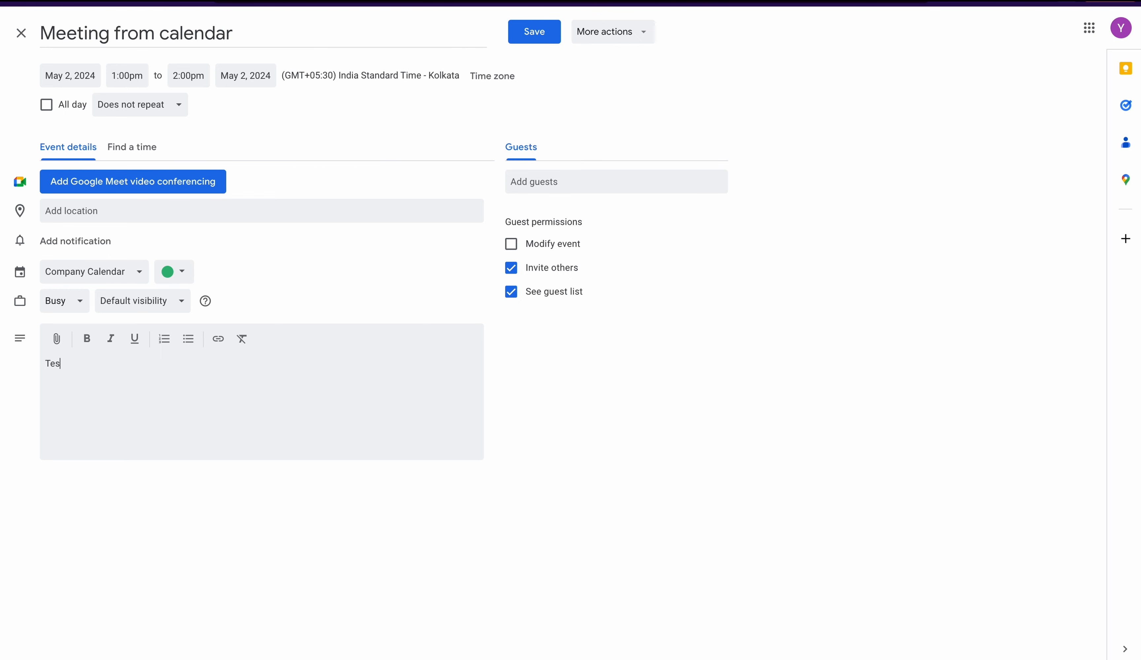
pyautogui.write('t description')
# - Rename the event "Meeting from calendar - Name" and save it
pyautogui.click(280, 39)
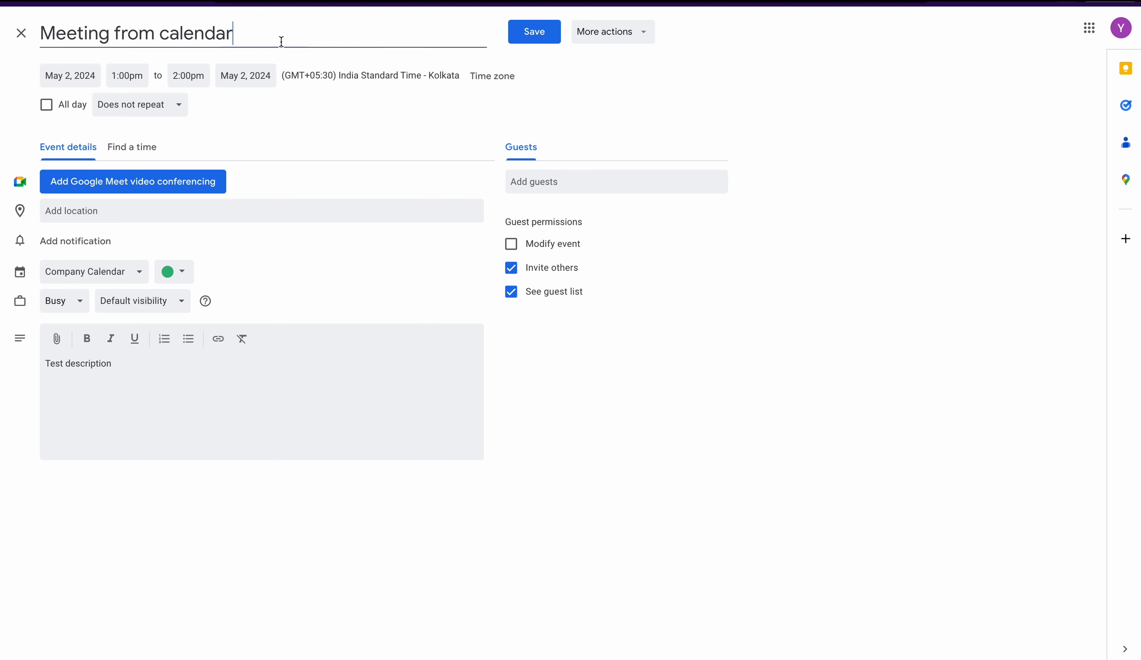
pyautogui.write('- Name')
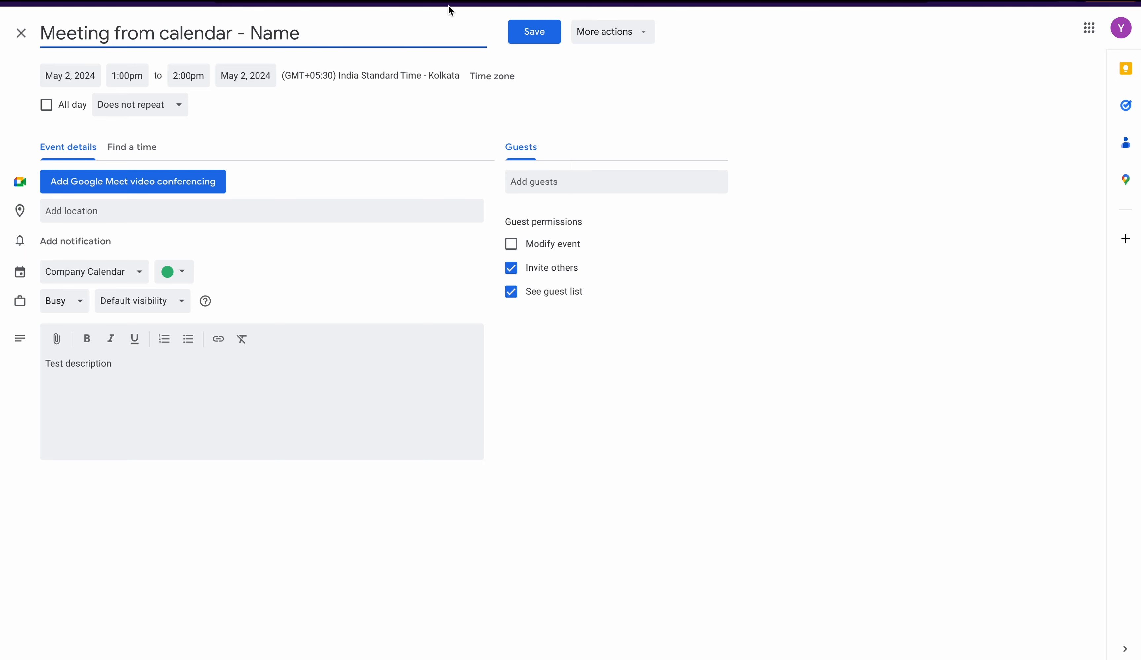
pyautogui.click(522, 34)
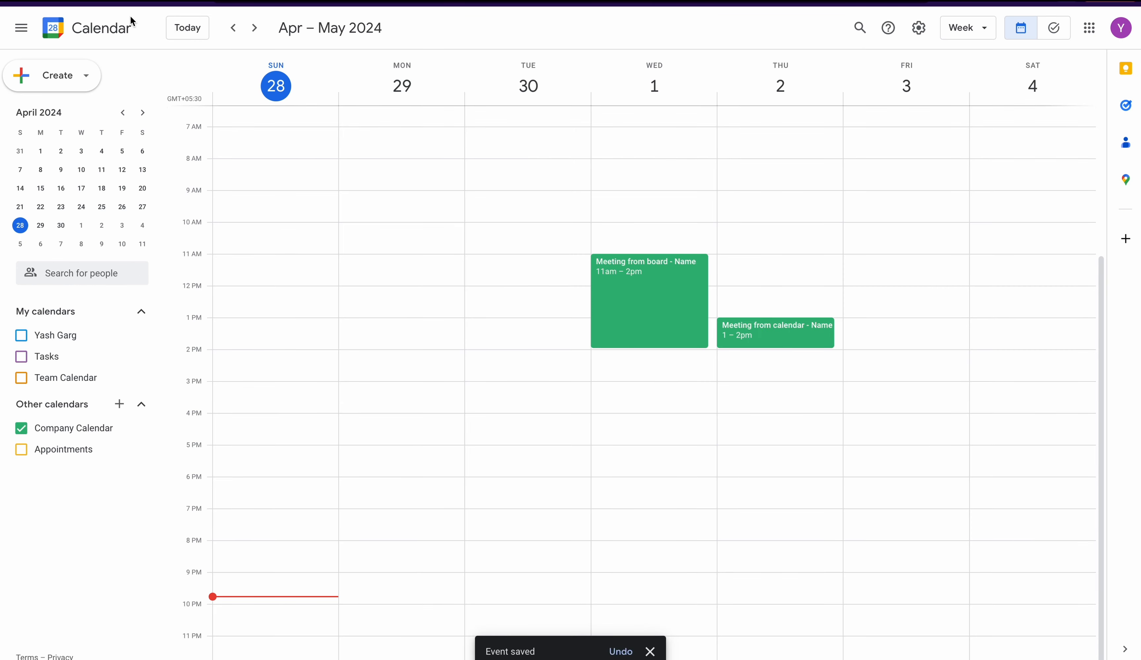
# - Switch to the monday.com board and set the "Meeting from calendar - Name" item's end time to 5:00 PM on 2 May
pyautogui.hotkey('ctrl', 'shift', 'Tab')
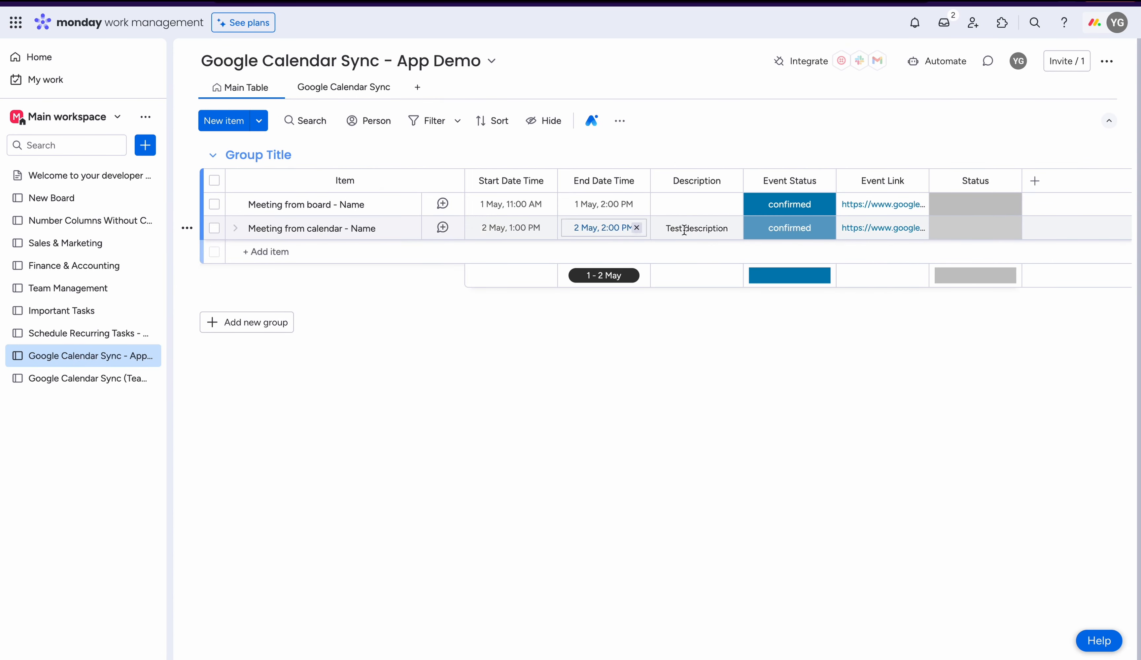
pyautogui.click(602, 227)
pyautogui.click(635, 282)
pyautogui.scroll(-5, 657, 391)
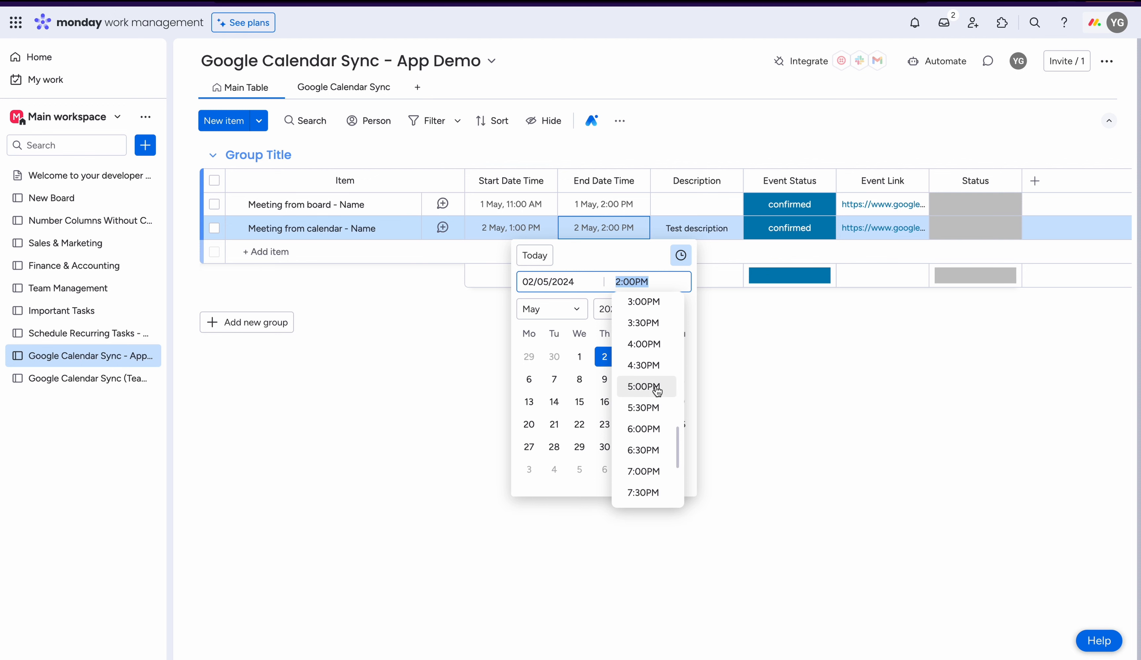
pyautogui.click(657, 391)
pyautogui.click(749, 363)
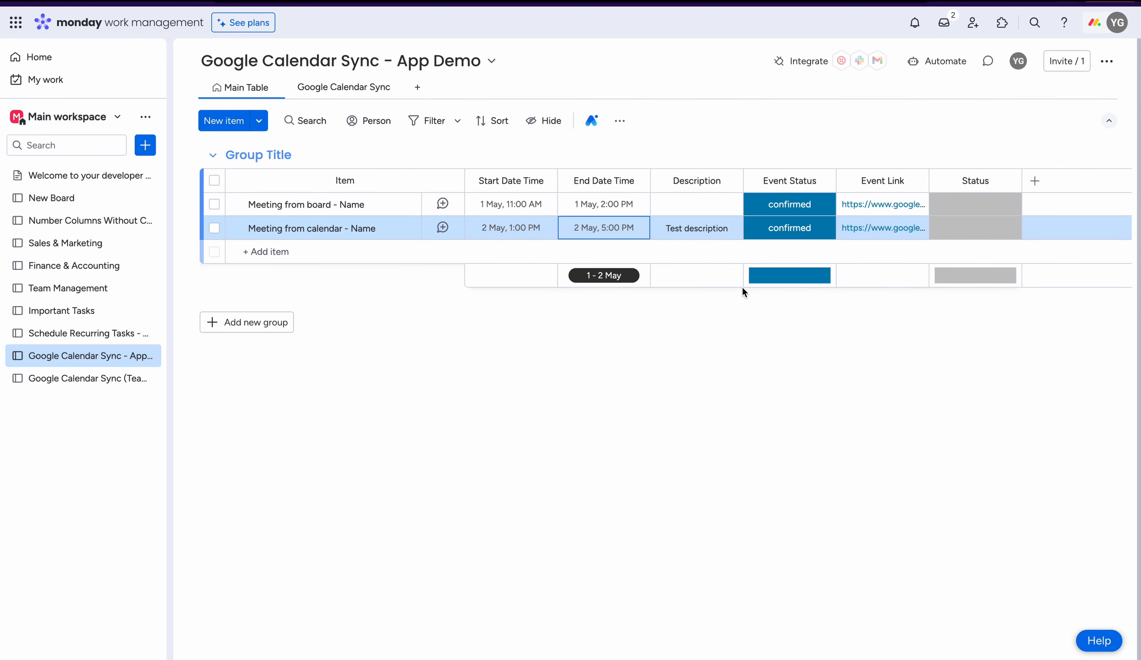
# - Shorten the "Meeting from calendar - Name" item's description to "Test"
pyautogui.click(693, 230)
pyautogui.press('BackSpace')
pyautogui.press('BackSpace')
pyautogui.press('BackSpace')
pyautogui.press('BackSpace')
pyautogui.press('BackSpace')
pyautogui.press('BackSpace')
pyautogui.press('BackSpace')
pyautogui.press('BackSpace')
pyautogui.press('BackSpace')
pyautogui.press('BackSpace')
pyautogui.press('BackSpace')
pyautogui.press('BackSpace')
pyautogui.press('Return')
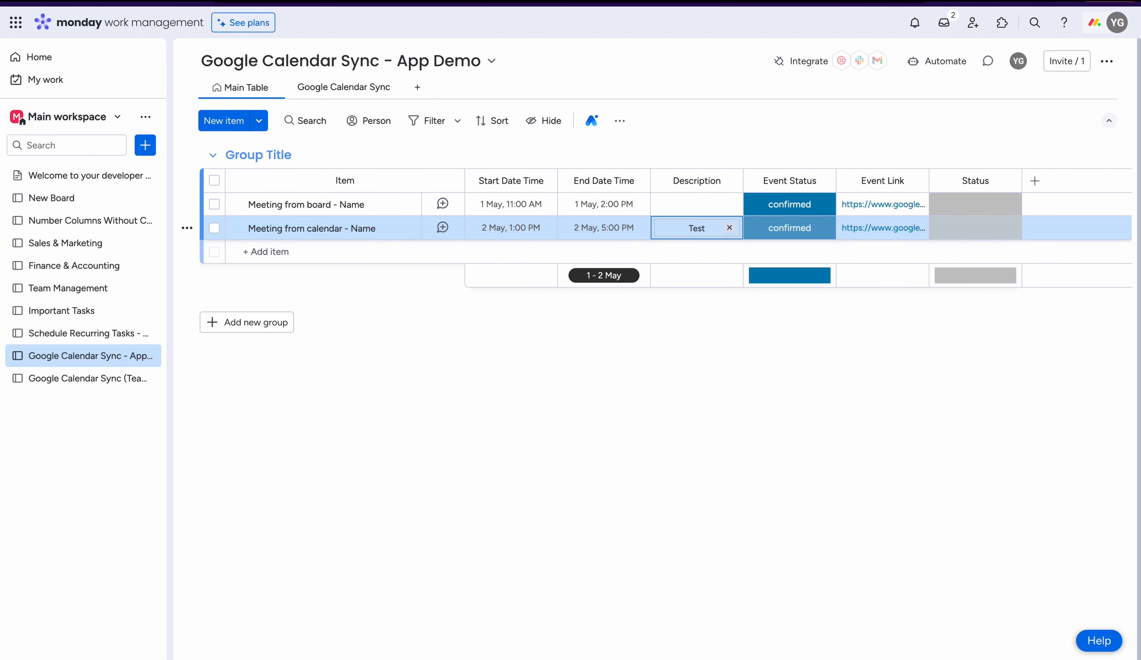
# - Check the synced "Meeting from calendar - Name" event in Google Calendar, and delete the "Meeting from board - Name" event on May 1
pyautogui.click(300, 2)
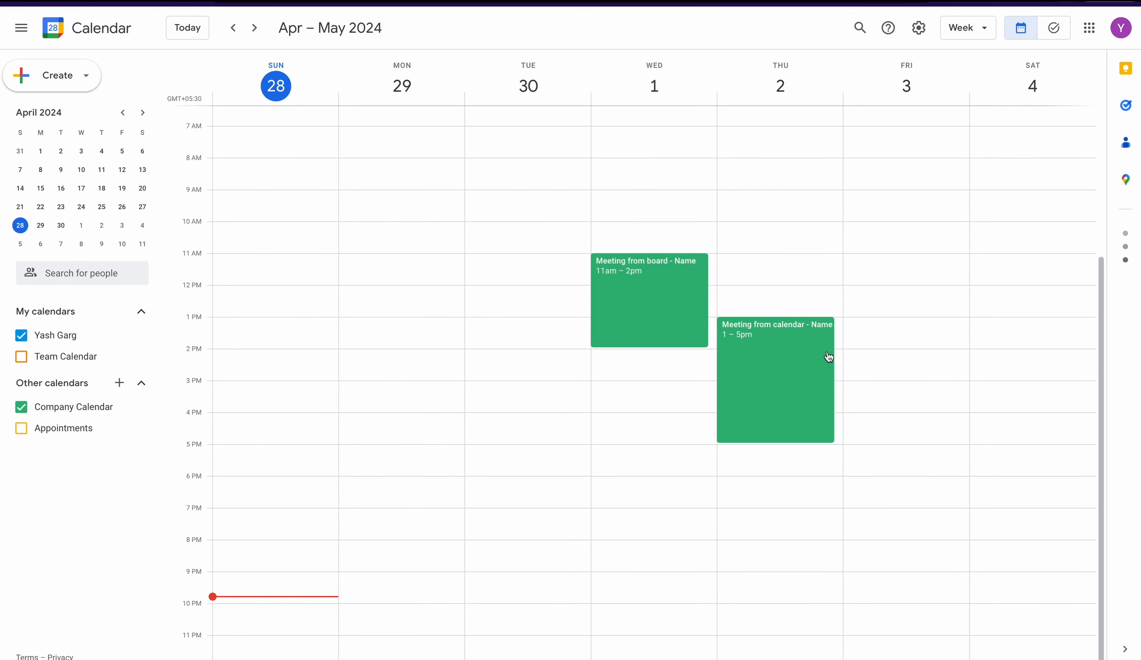
pyautogui.click(778, 392)
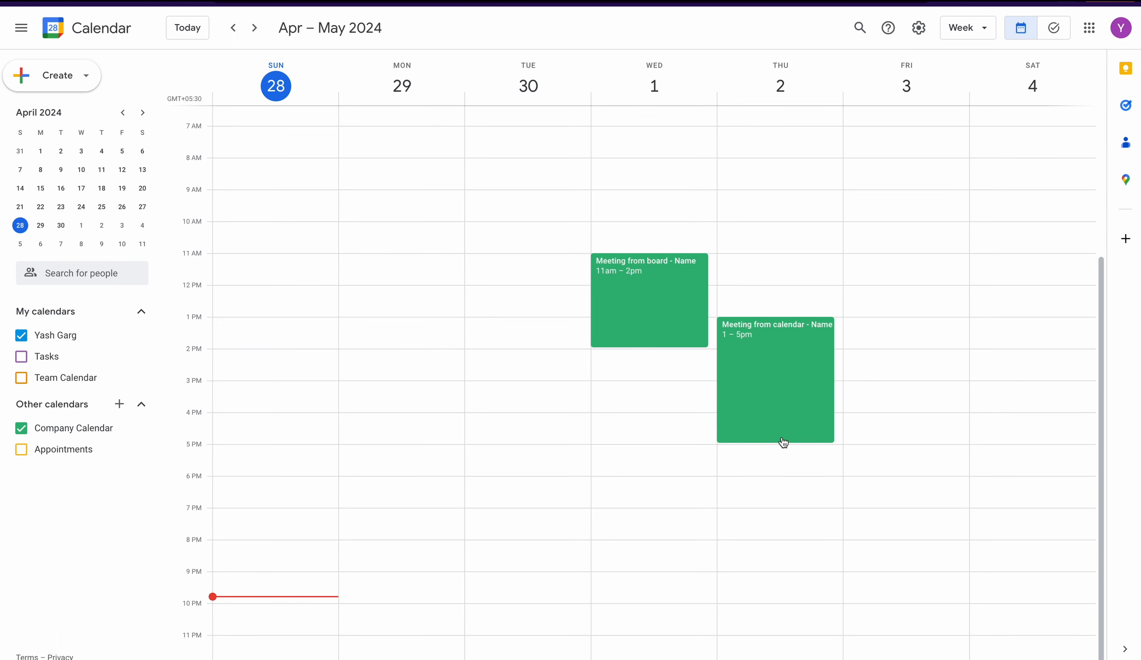
pyautogui.rightClick(664, 325)
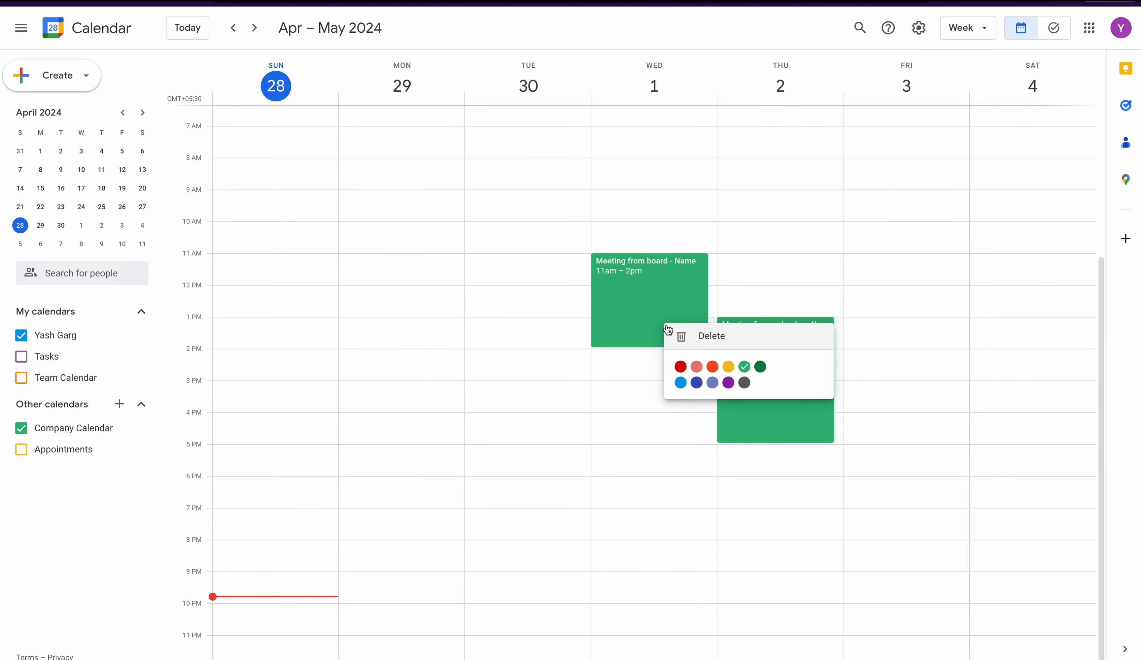
pyautogui.click(687, 339)
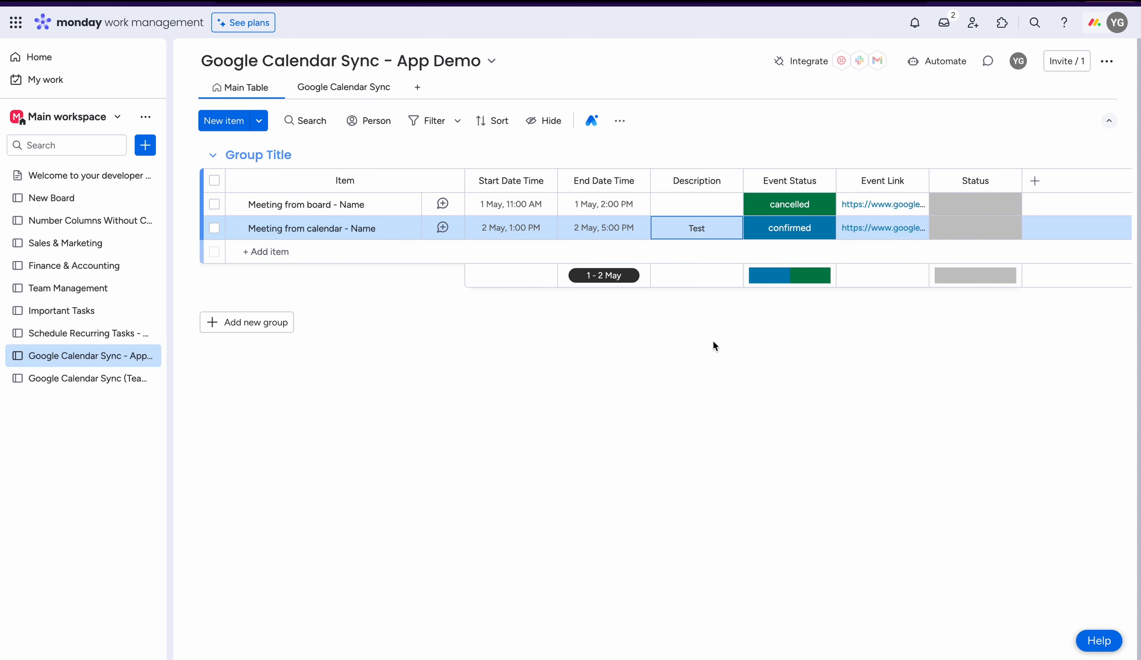
# - In the board's Google Calendar Sync integration settings, disable creating a linked calendar event when an item is created
pyautogui.click(352, 89)
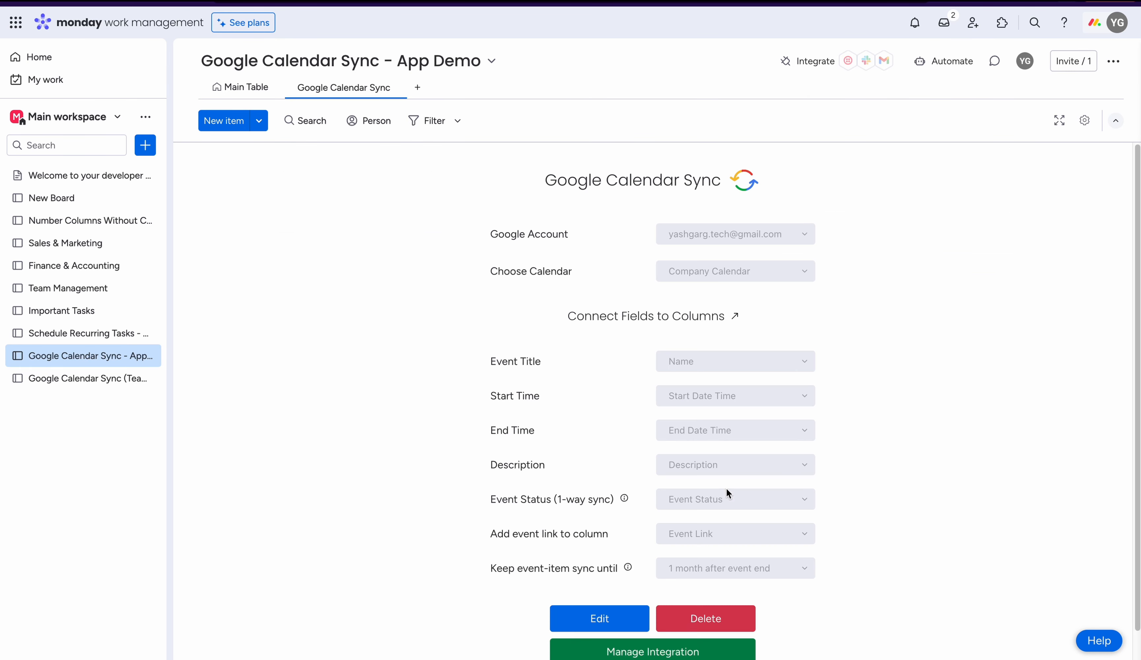
pyautogui.click(667, 651)
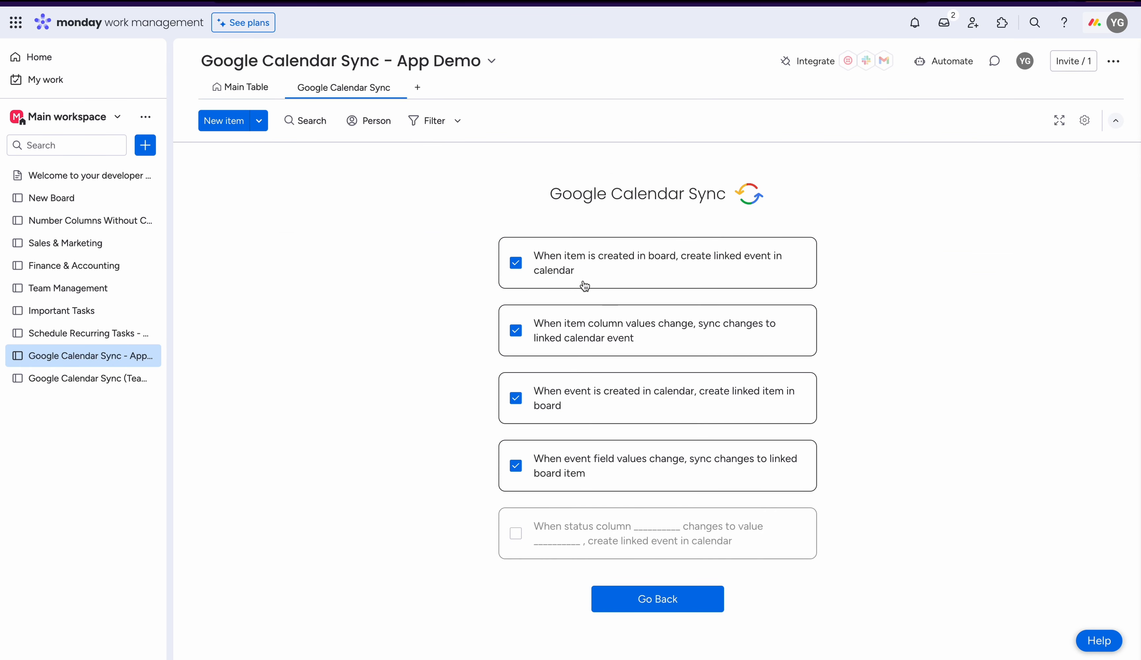
pyautogui.click(565, 266)
# - Enable creating a linked calendar event when the Status column changes to Done, and save the integration changes
pyautogui.click(518, 522)
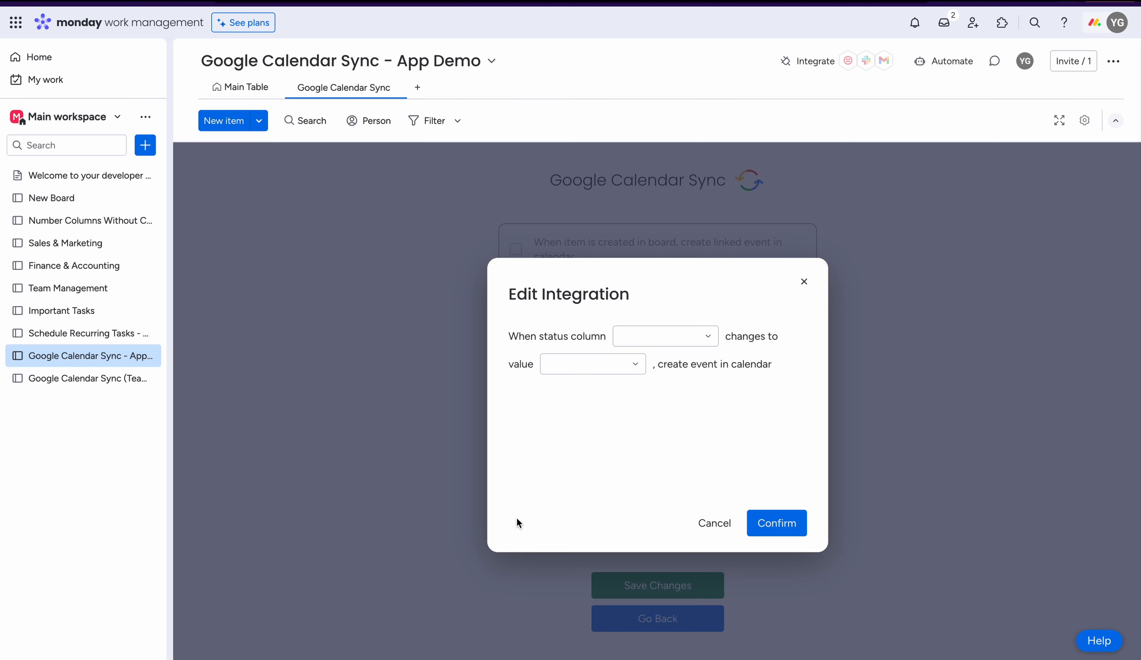
pyautogui.click(625, 339)
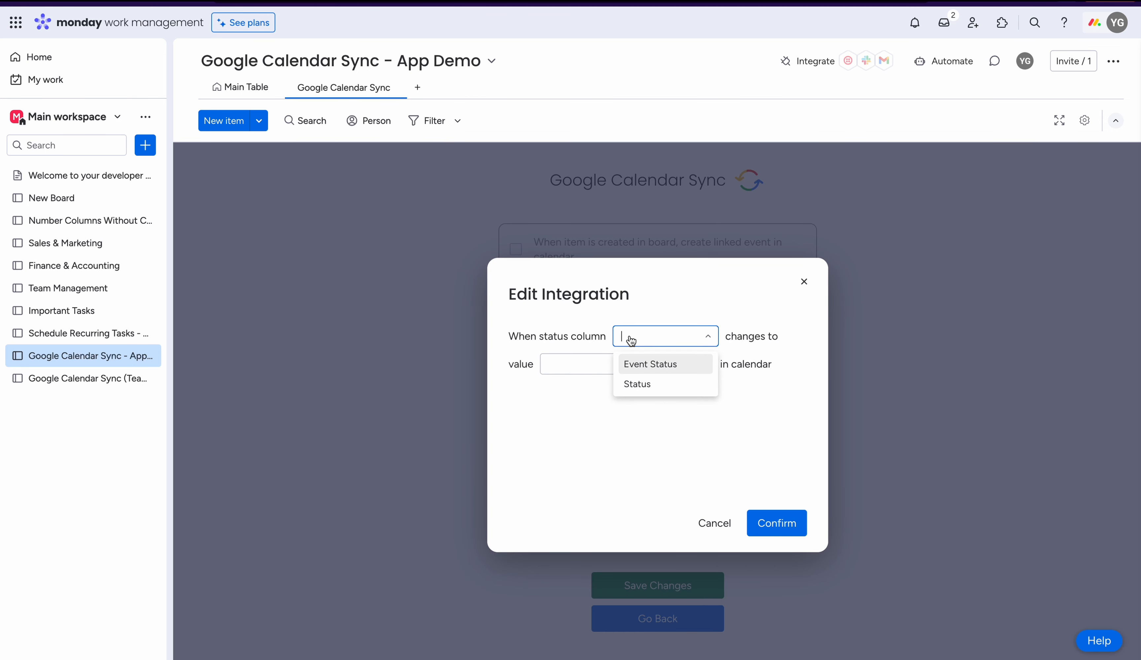
pyautogui.click(661, 389)
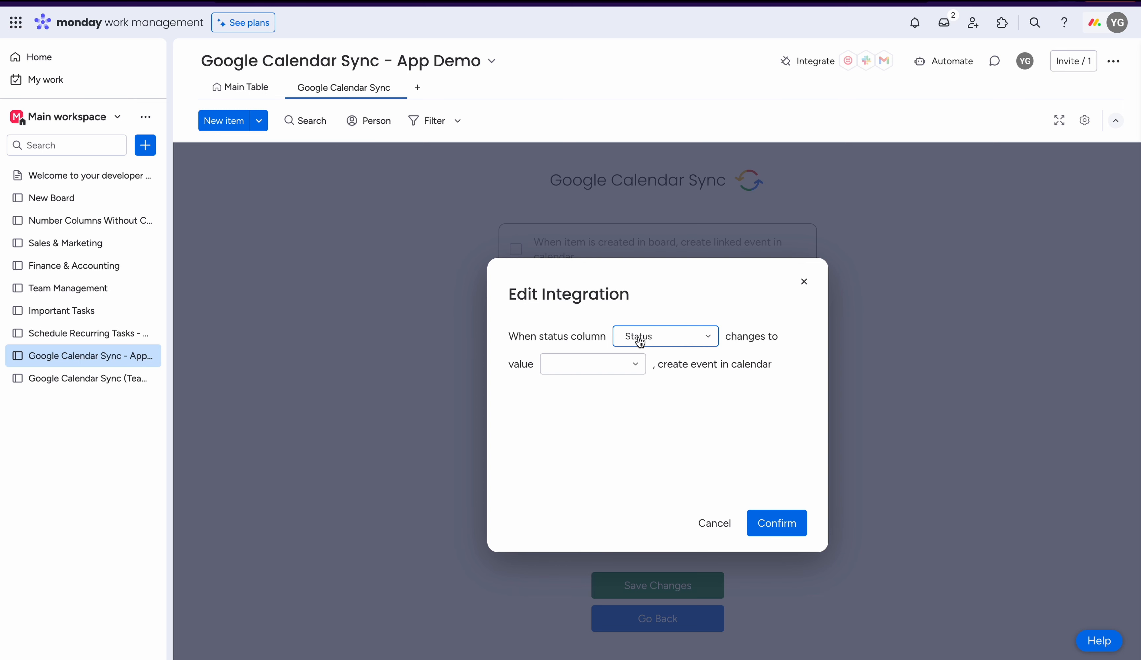
pyautogui.click(638, 364)
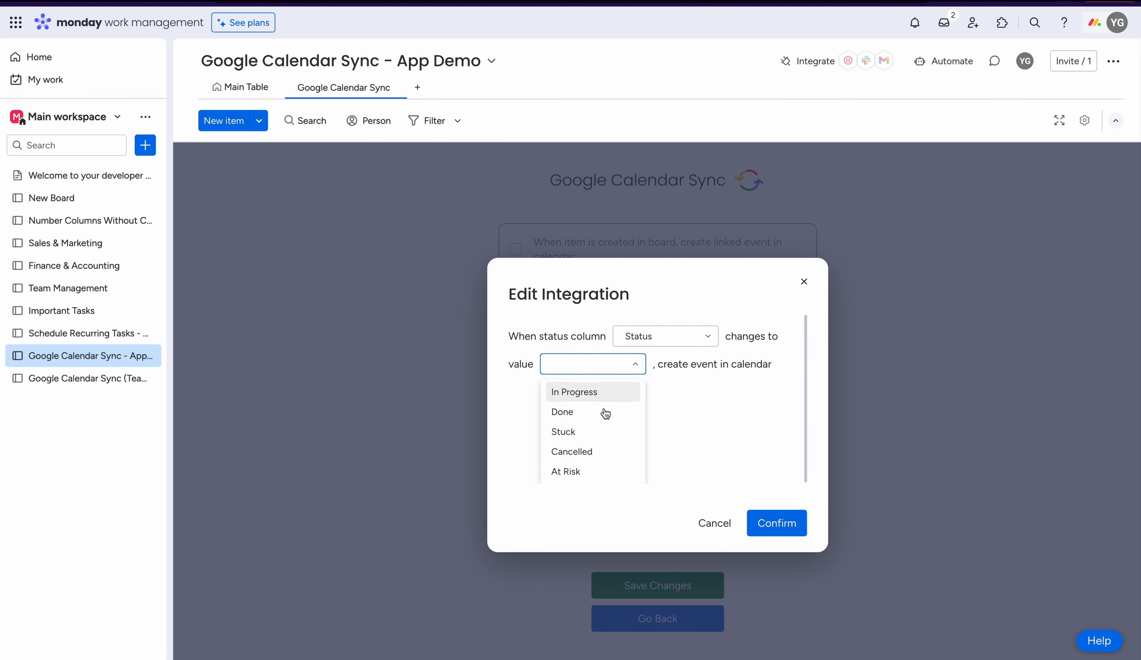
pyautogui.click(588, 415)
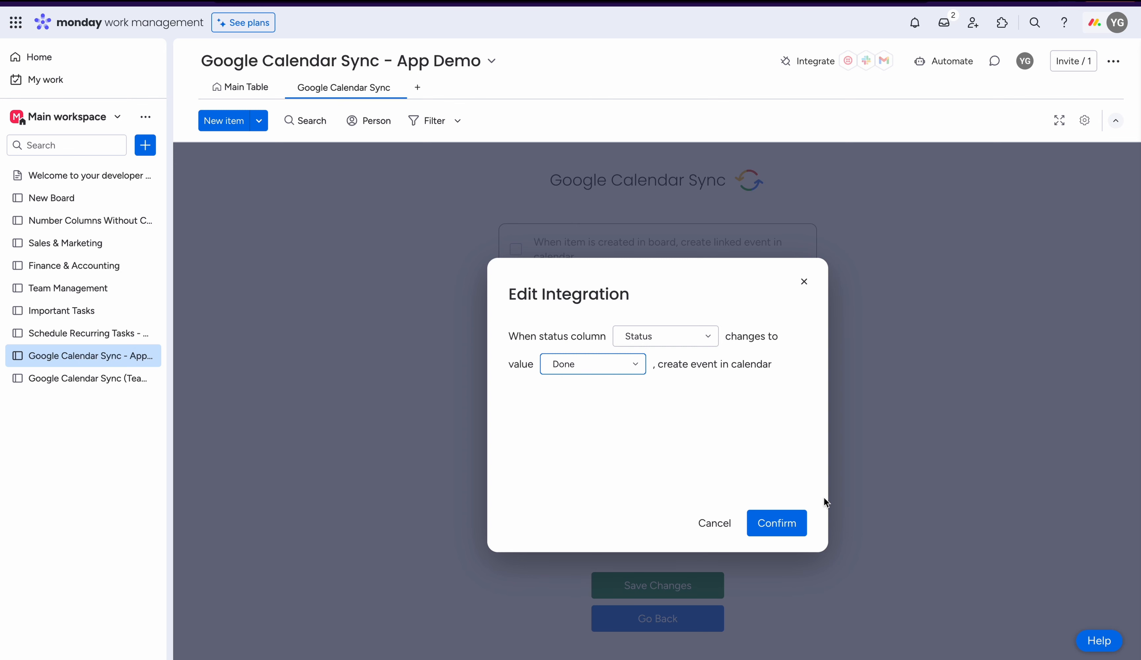
pyautogui.click(781, 527)
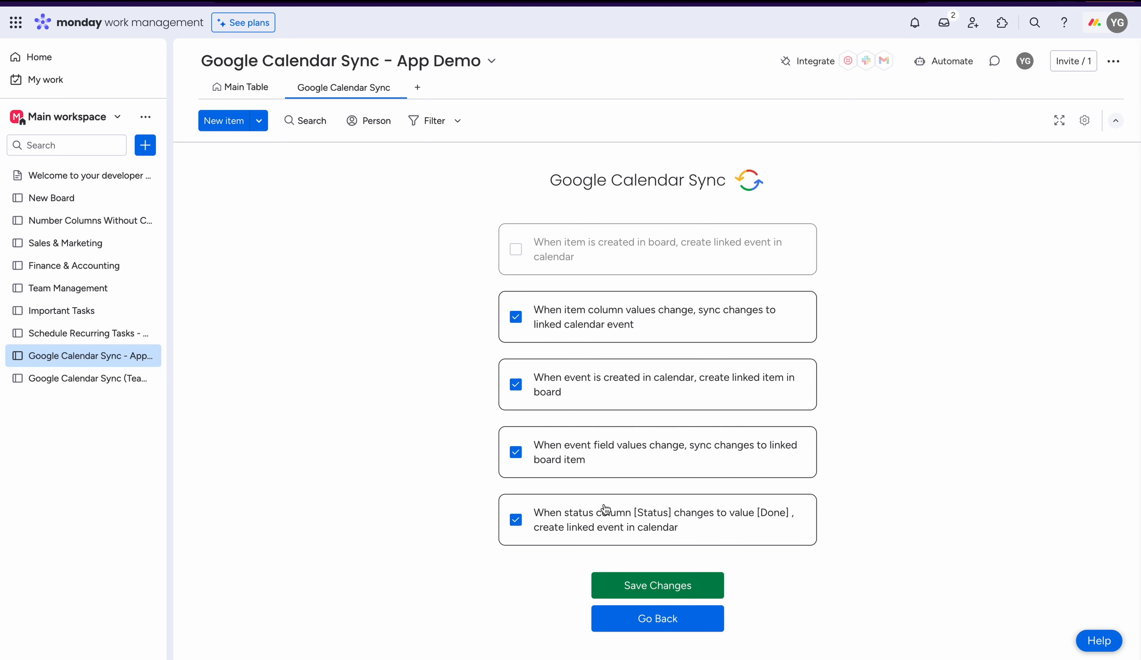
pyautogui.click(657, 586)
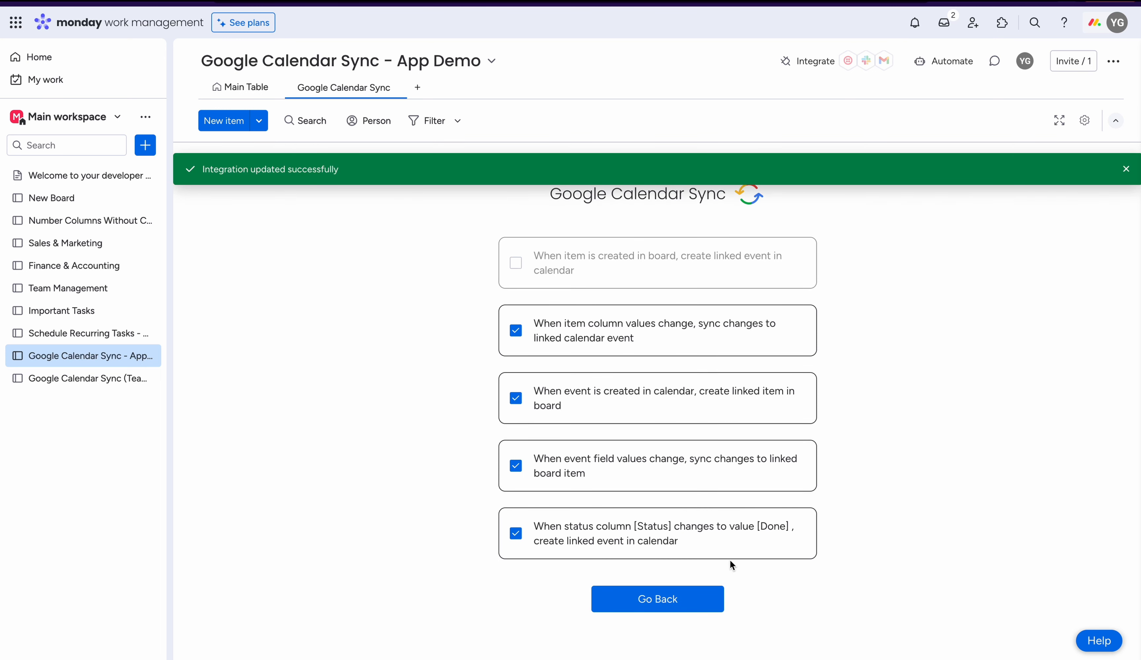
# - Add an item named "Meeting from Status" to the board's main table
pyautogui.click(234, 91)
pyautogui.click(292, 251)
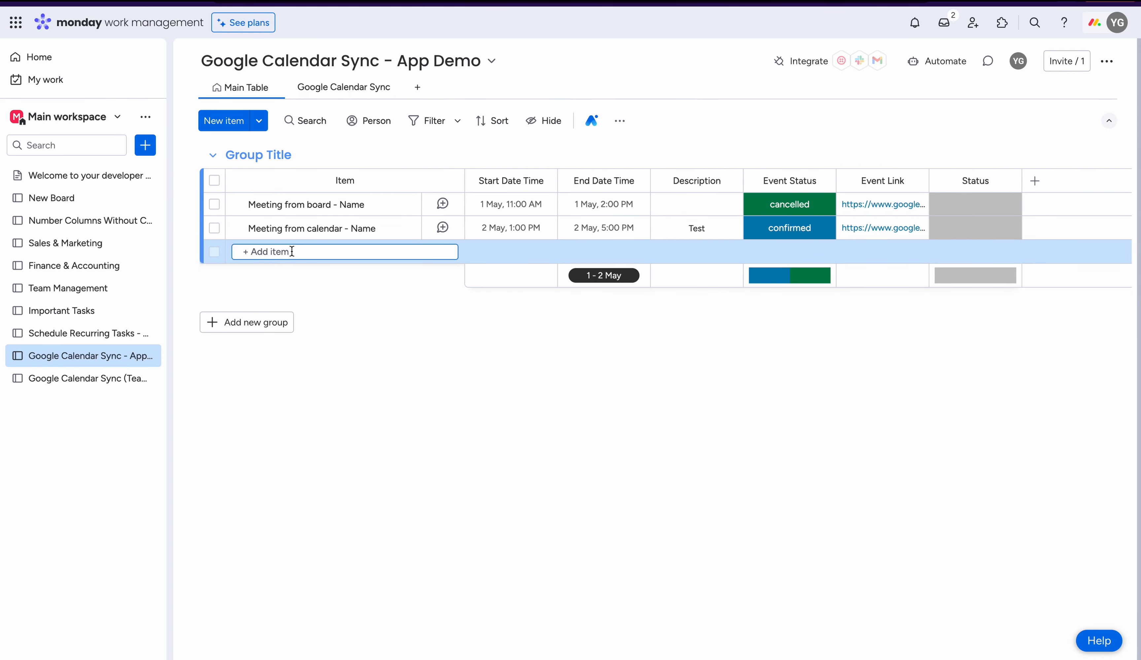
pyautogui.write('Meeting fr')
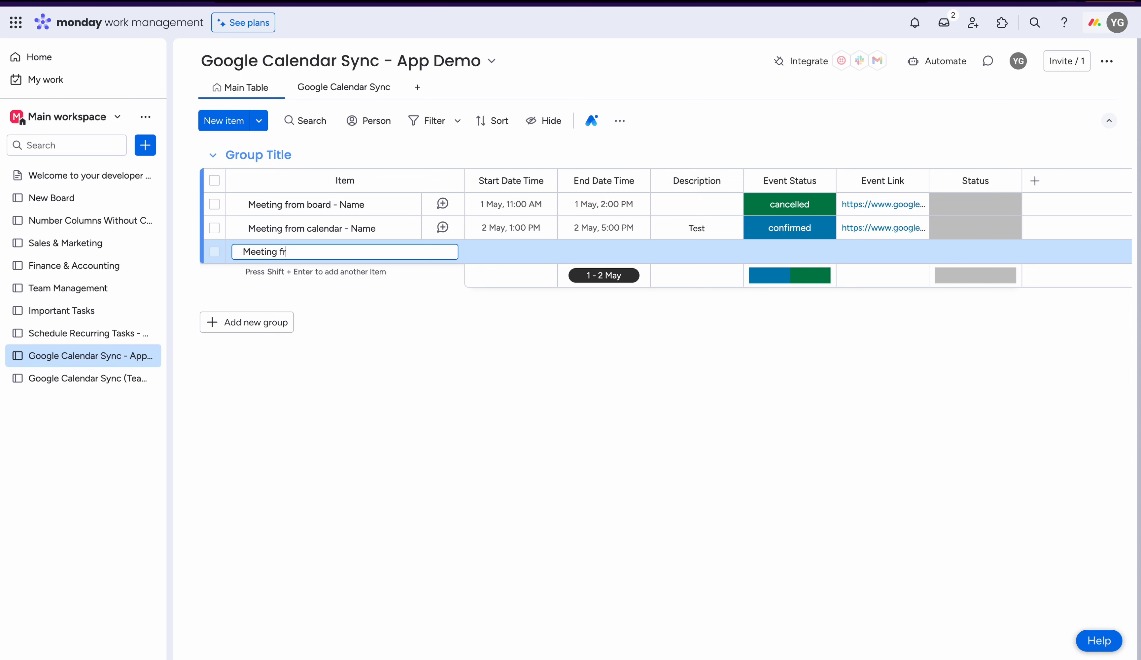
pyautogui.write('om Status')
pyautogui.press('Return')
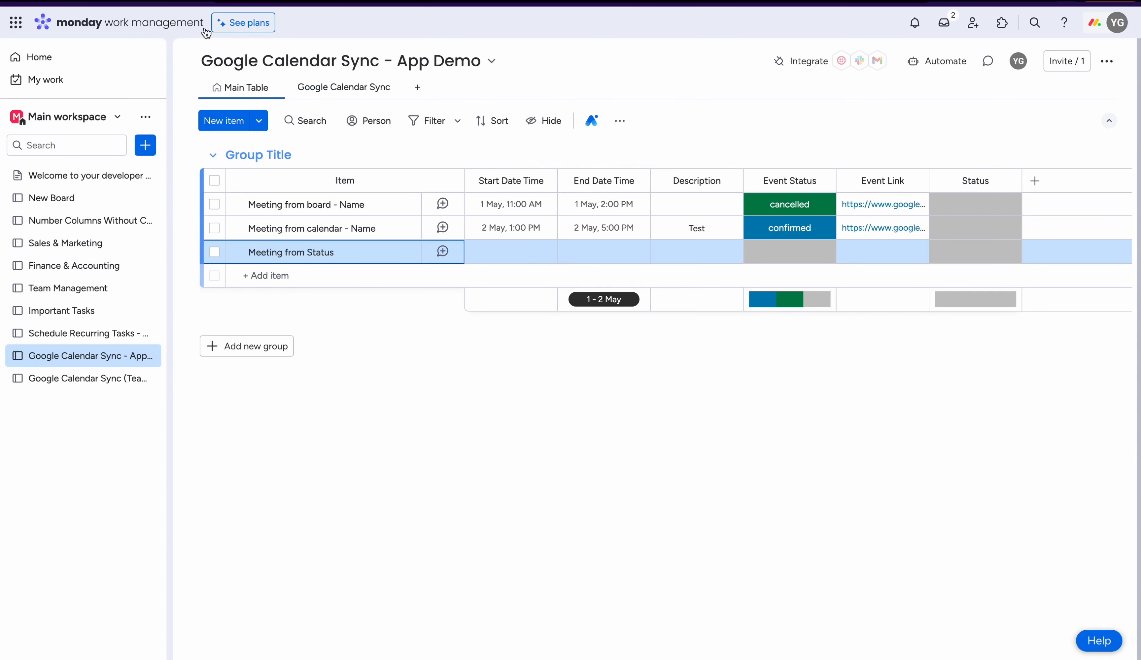
# - Give the "Meeting from Status" item a start of 28 April 2024, 9:00 AM and an end of 11:00 AM the same day
pyautogui.click(513, 252)
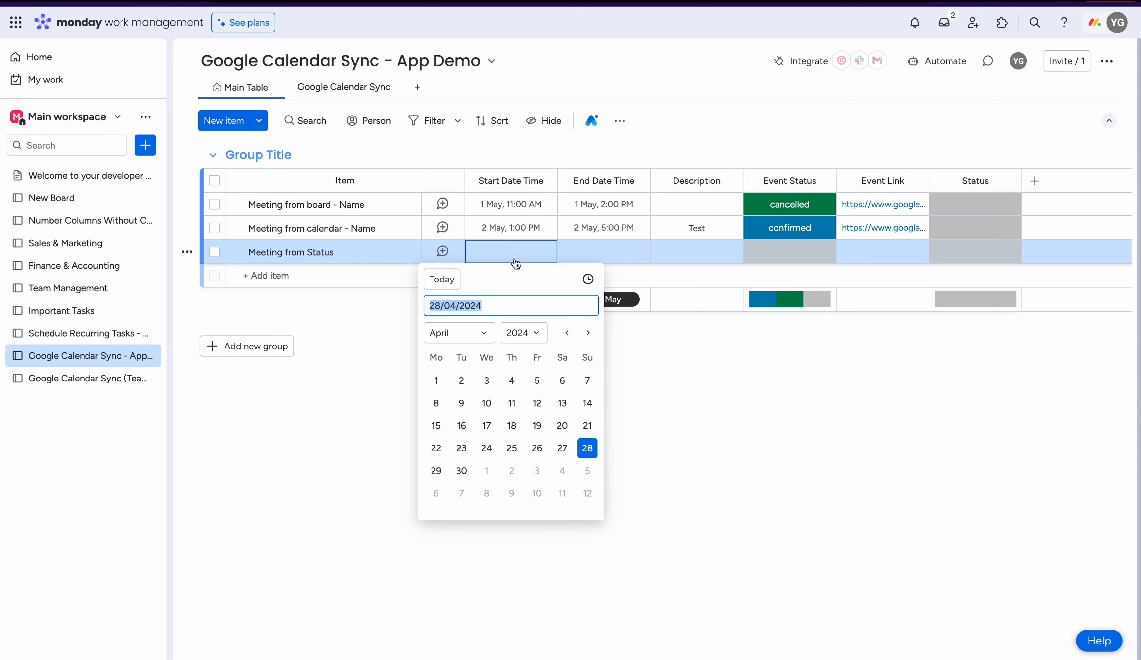
pyautogui.click(588, 279)
pyautogui.click(598, 252)
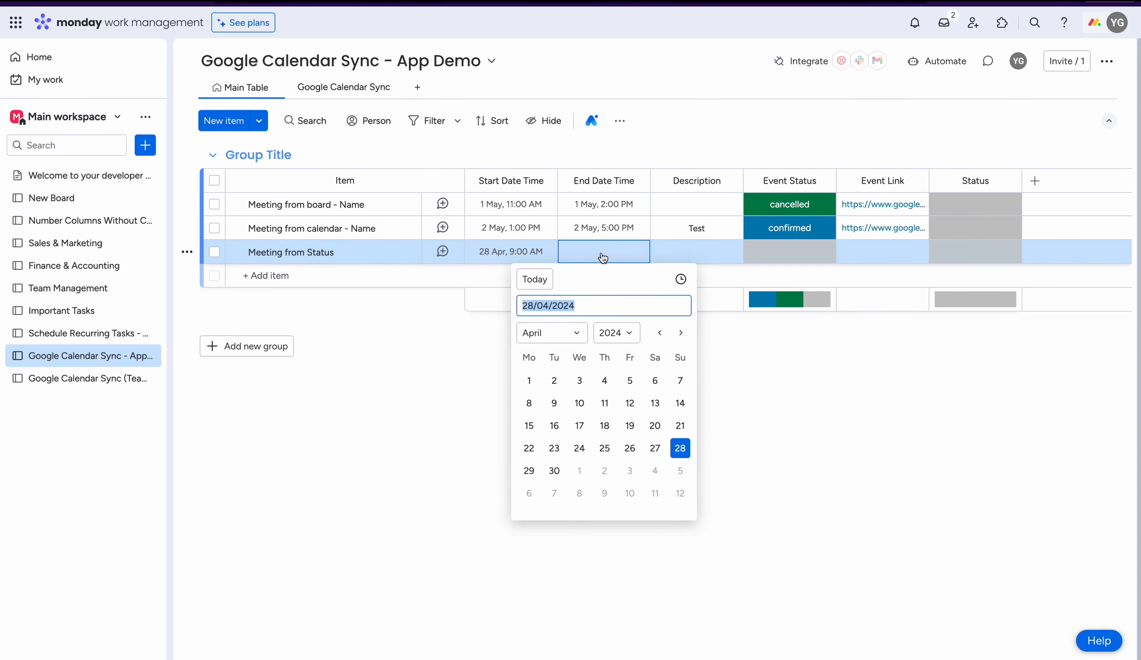
pyautogui.click(681, 279)
pyautogui.click(635, 306)
pyautogui.scroll(-5, 646, 341)
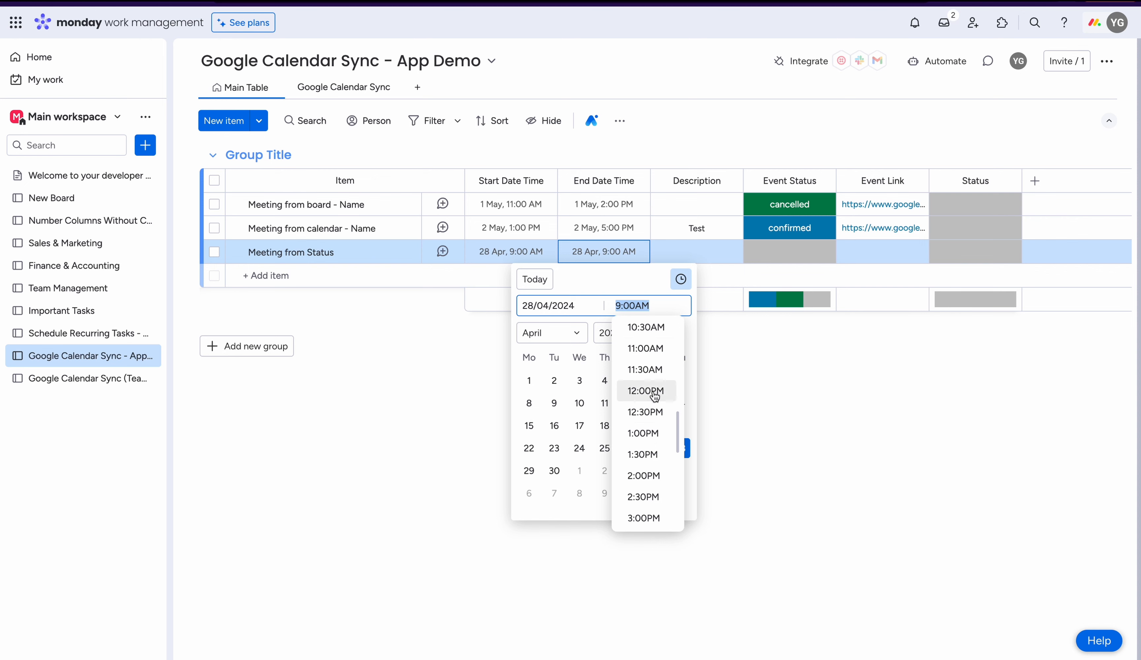
pyautogui.click(650, 352)
pyautogui.click(752, 357)
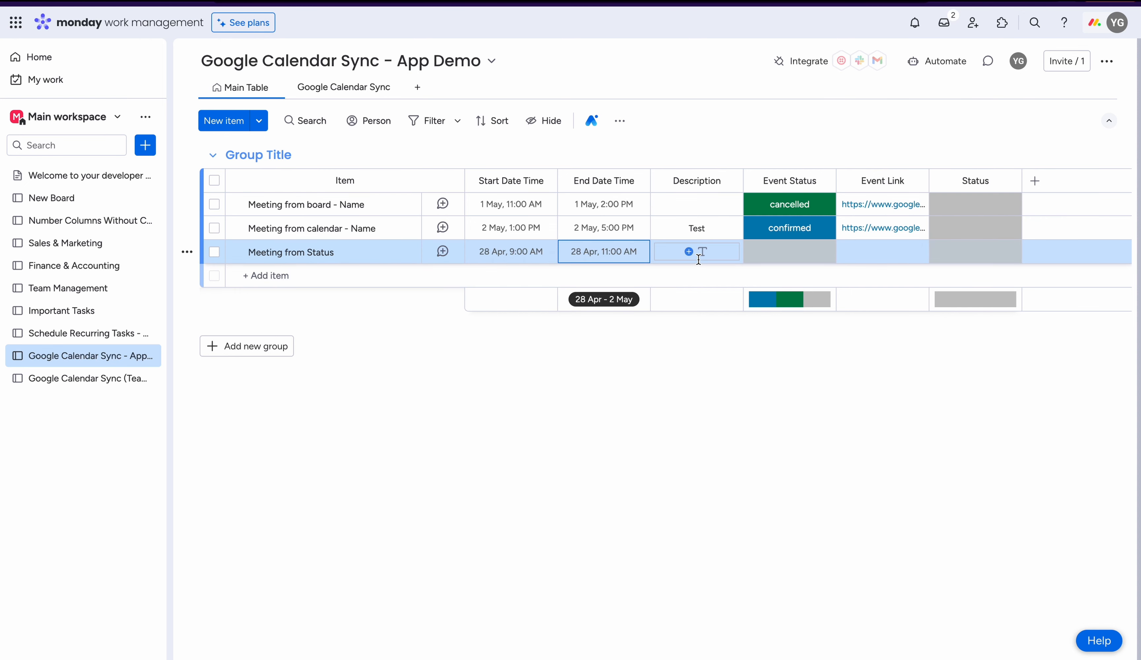
# - Enter "Status" as the "Meeting from Status" item's description and set its Status to Done
pyautogui.click(689, 250)
pyautogui.write('Status')
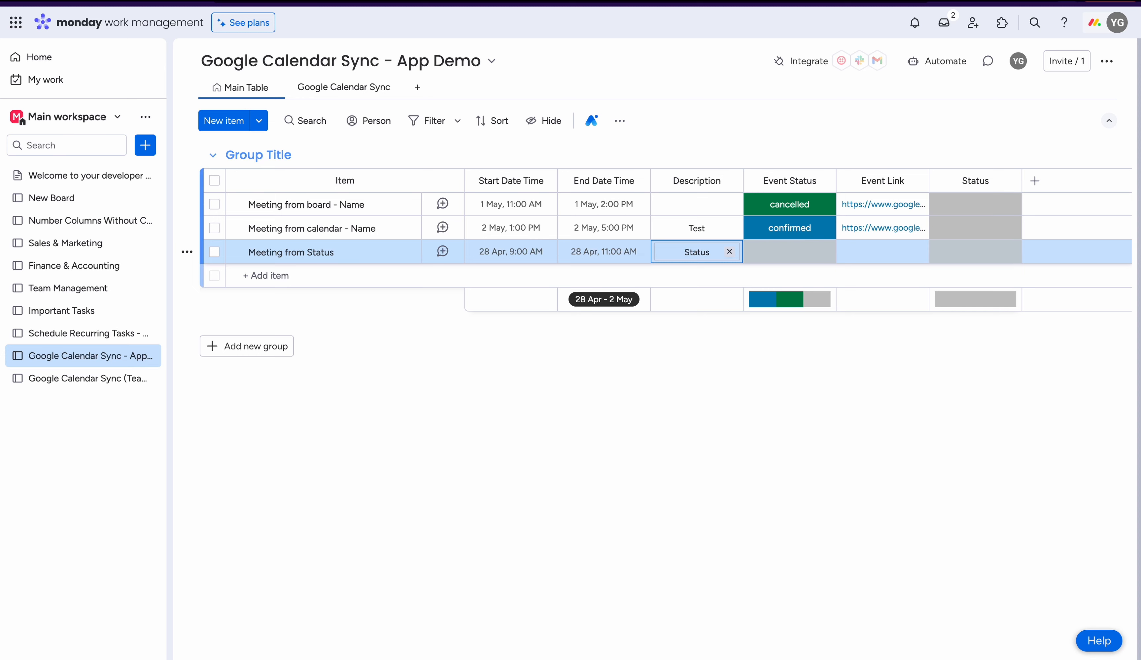
pyautogui.click(744, 351)
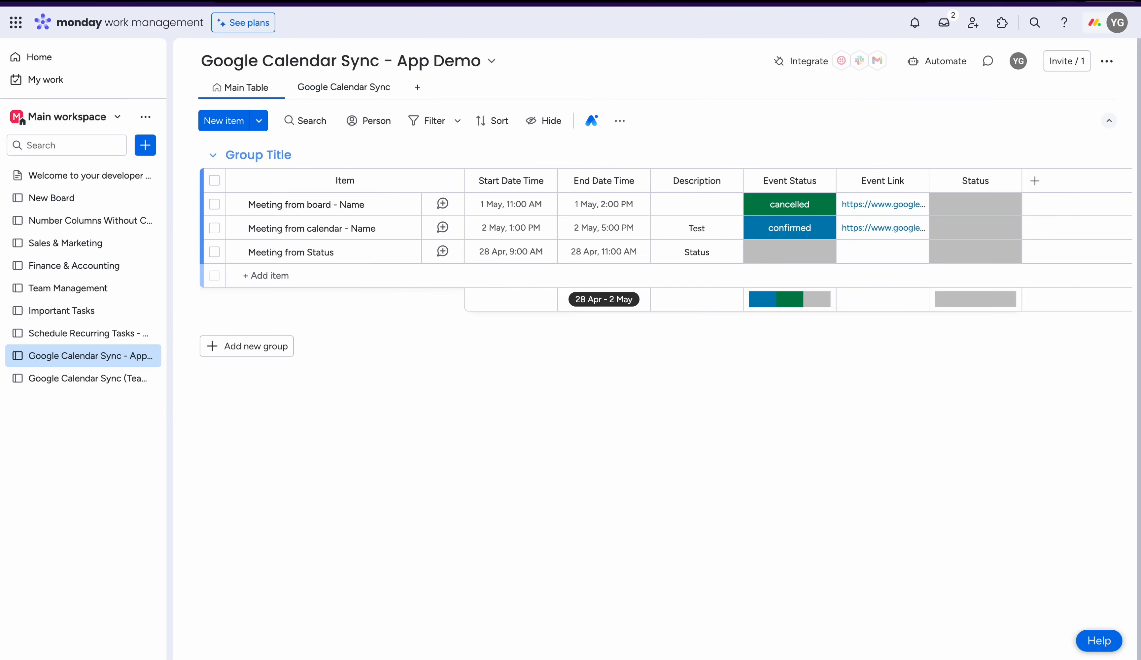
pyautogui.click(951, 255)
pyautogui.click(973, 295)
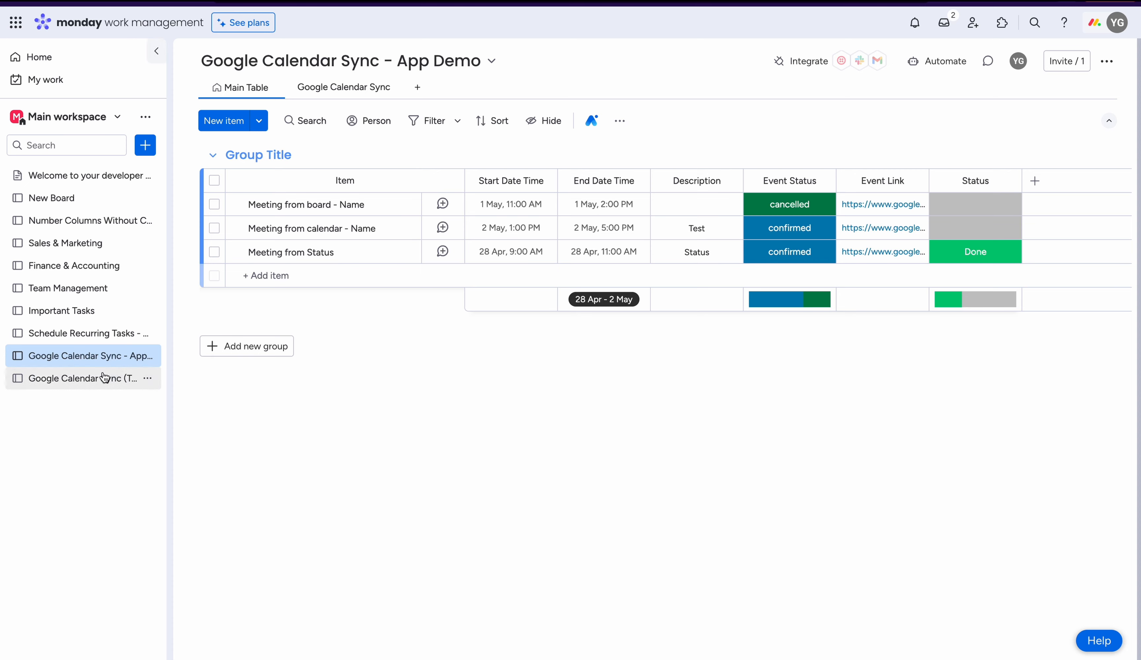
# - Open the Google Calendar Sync (Team) - App Demo board and add a Google Calendar Sync app view to it
pyautogui.click(90, 378)
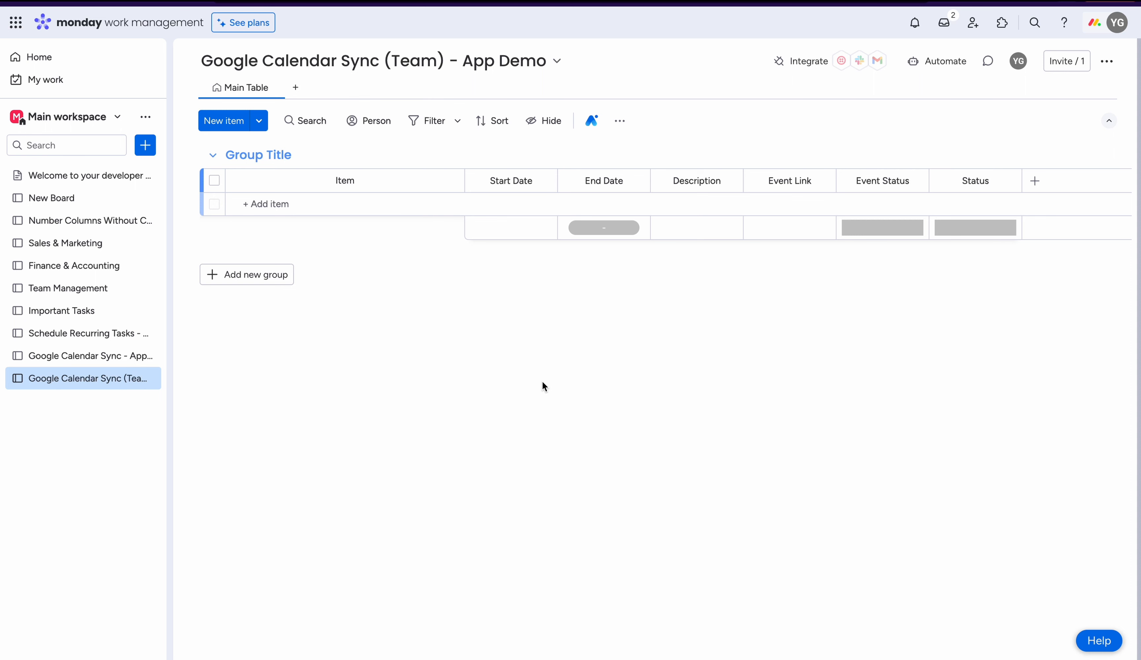
pyautogui.click(296, 87)
pyautogui.moveTo(400, 319)
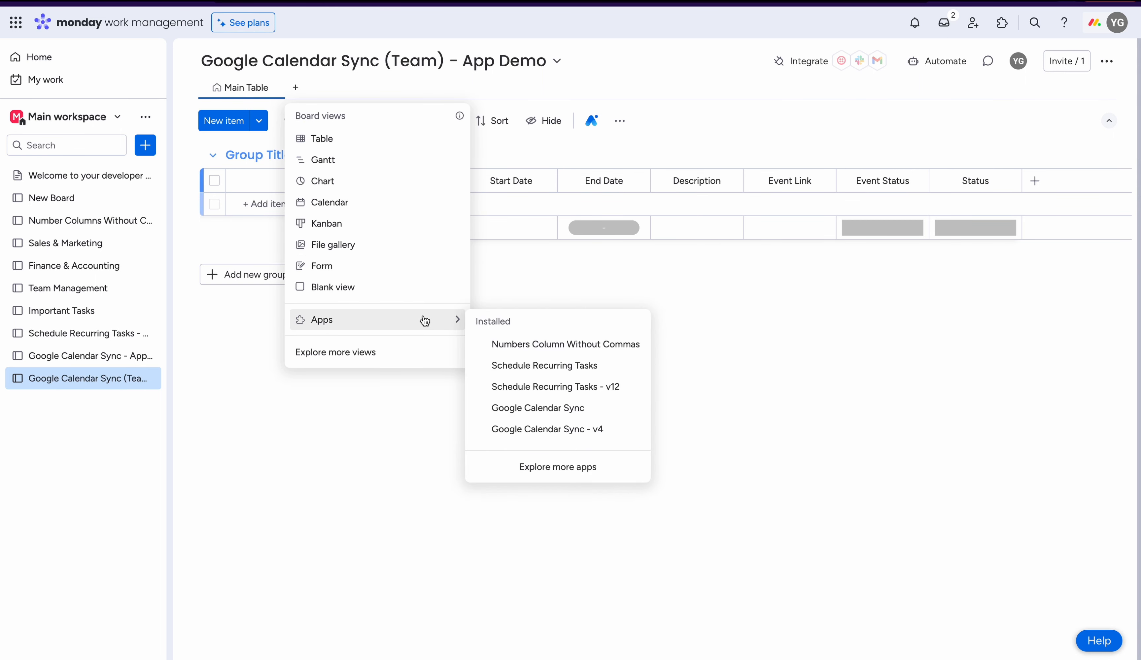
pyautogui.click(549, 413)
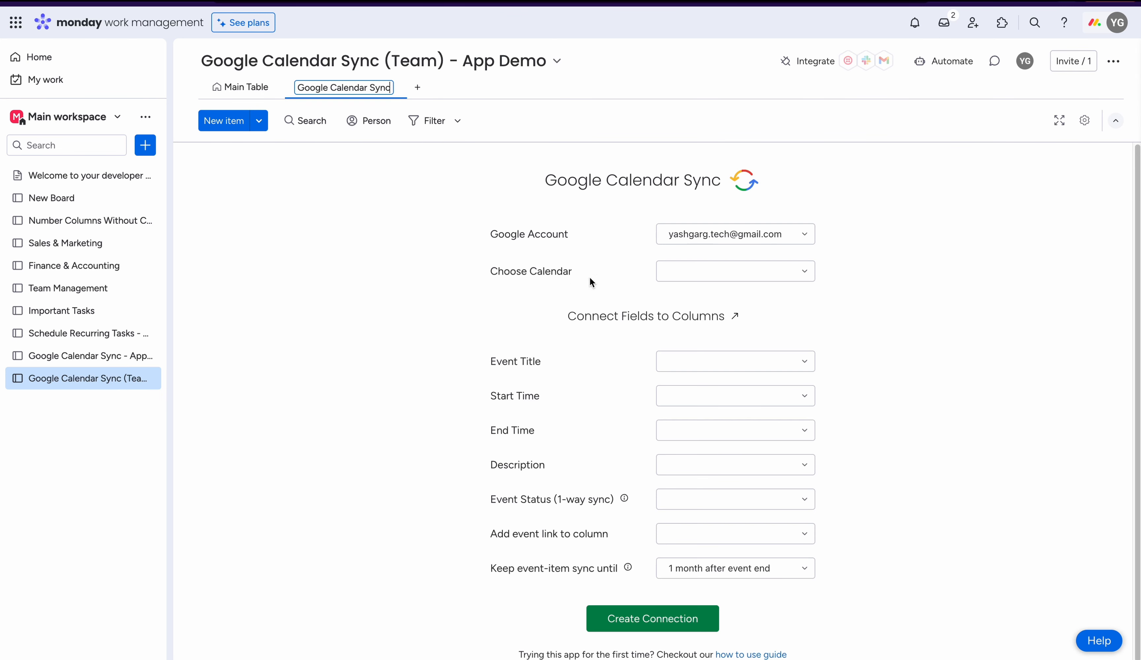
# - Choose Team Calendar for the connection and map Event Title to Name, Start Time to Start Date and End Time to End Date
pyautogui.click(714, 272)
pyautogui.click(701, 338)
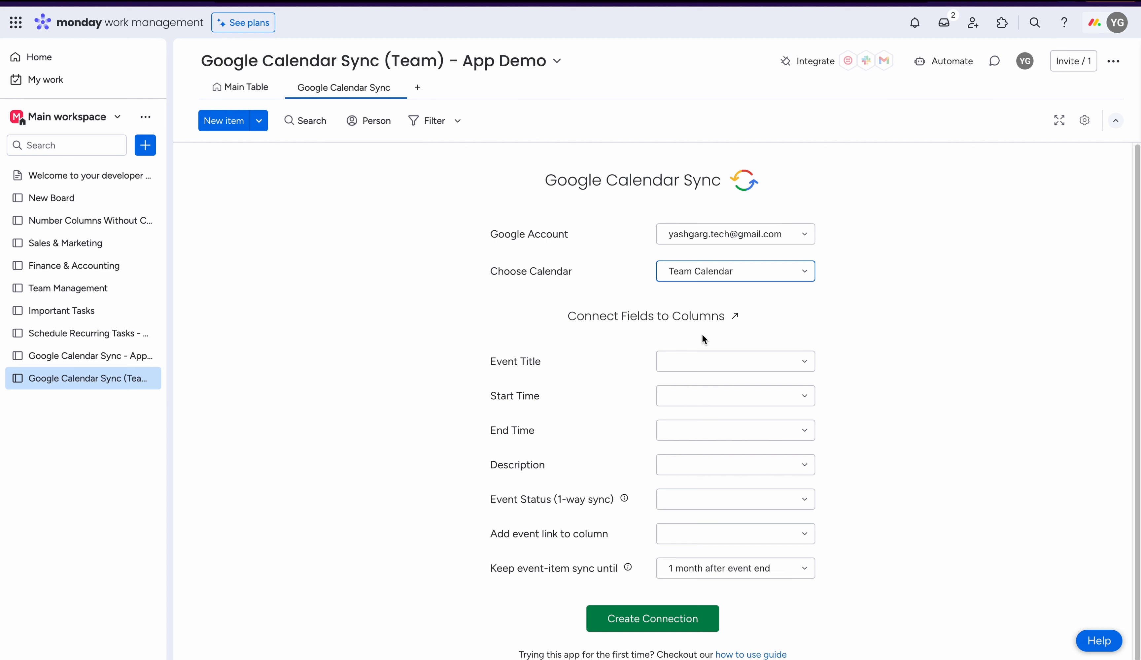
pyautogui.click(708, 361)
pyautogui.click(713, 387)
pyautogui.click(713, 425)
pyautogui.click(713, 427)
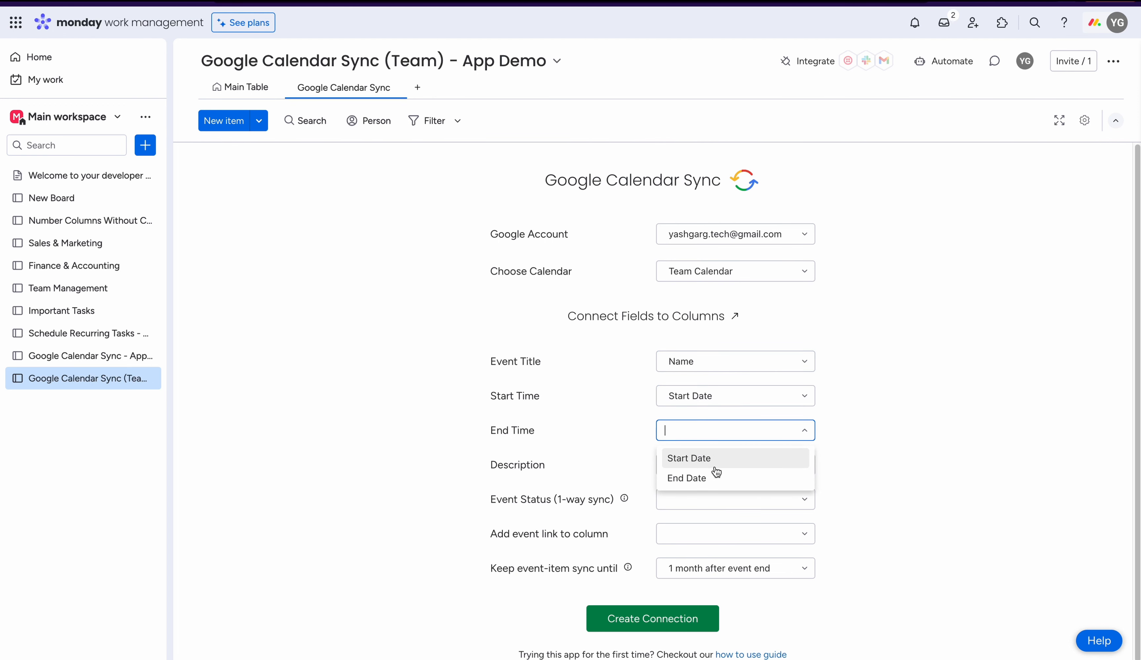
pyautogui.click(715, 470)
# - Map the Description, Event Status and event link fields to the Description, Event Status and Event Link columns, and create the connection
pyautogui.click(716, 465)
pyautogui.click(713, 494)
pyautogui.click(708, 524)
pyautogui.click(712, 540)
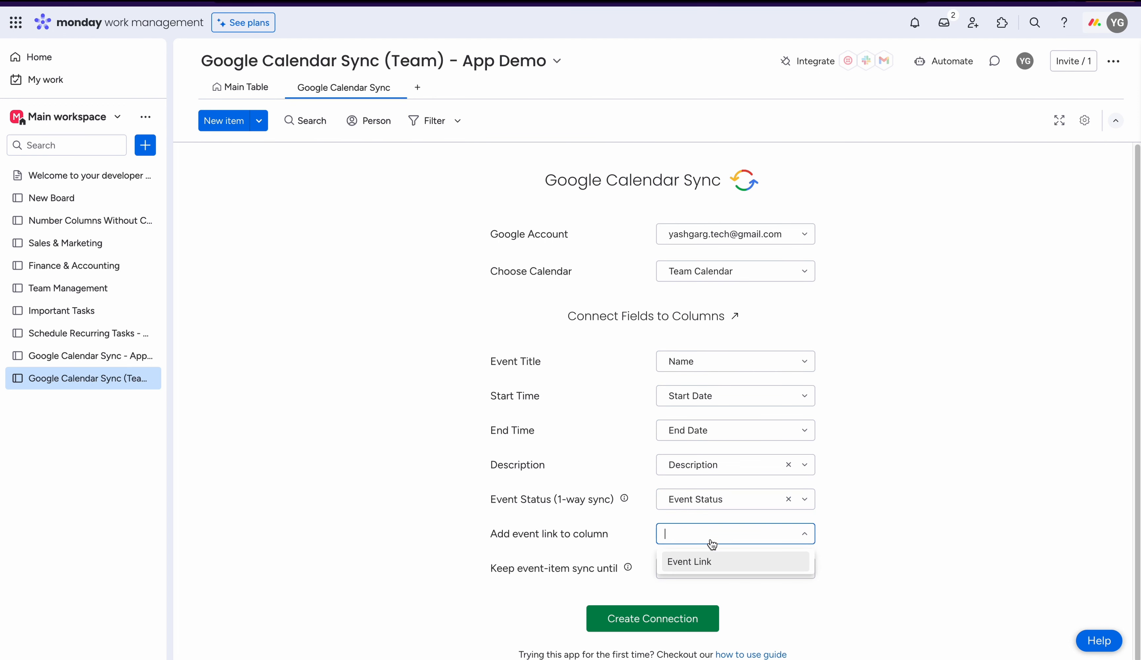
pyautogui.click(711, 558)
pyautogui.click(674, 630)
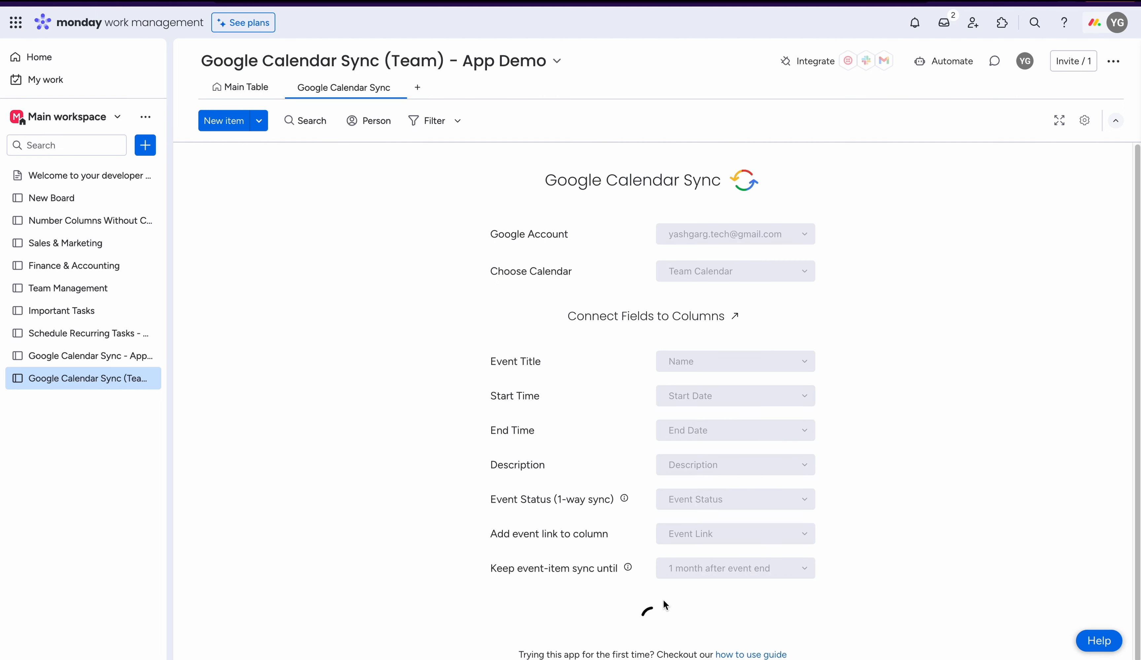
# - Add an item named "Team meeting" to the Team board's main table
pyautogui.click(242, 87)
pyautogui.click(289, 205)
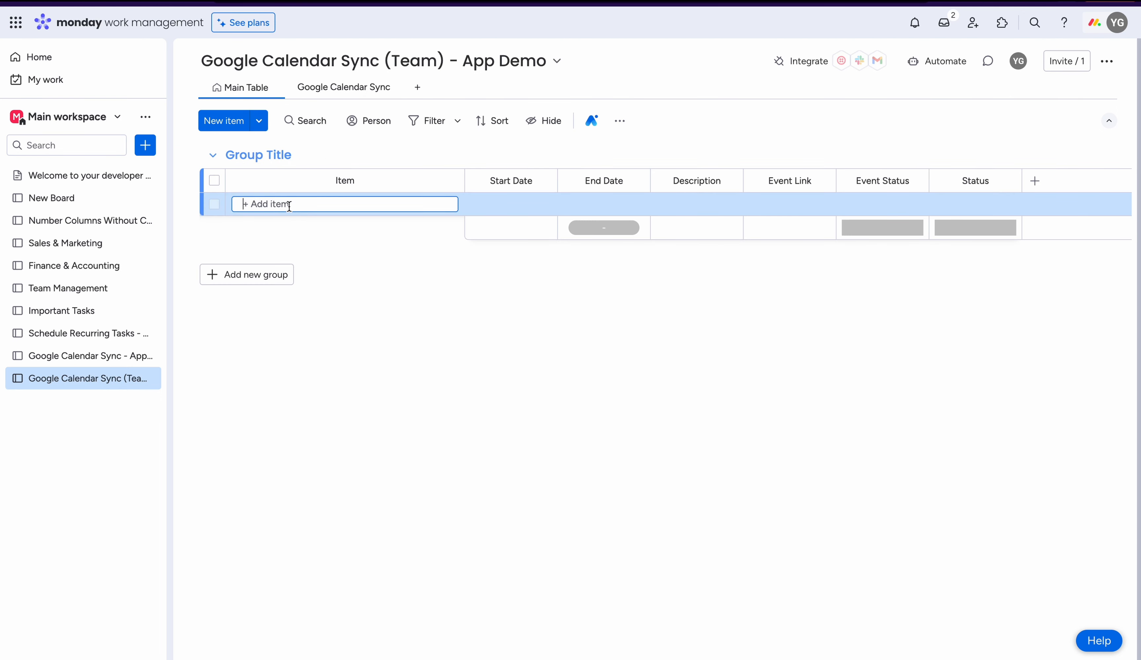
pyautogui.write('Team meet')
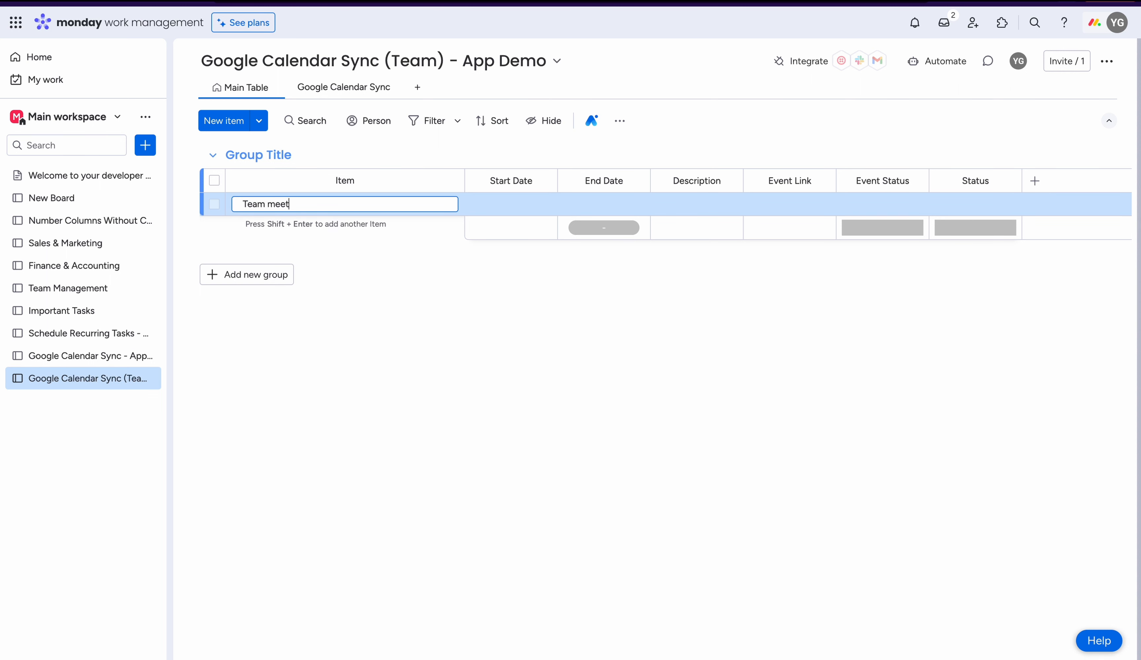
pyautogui.write('ing')
pyautogui.press('Return')
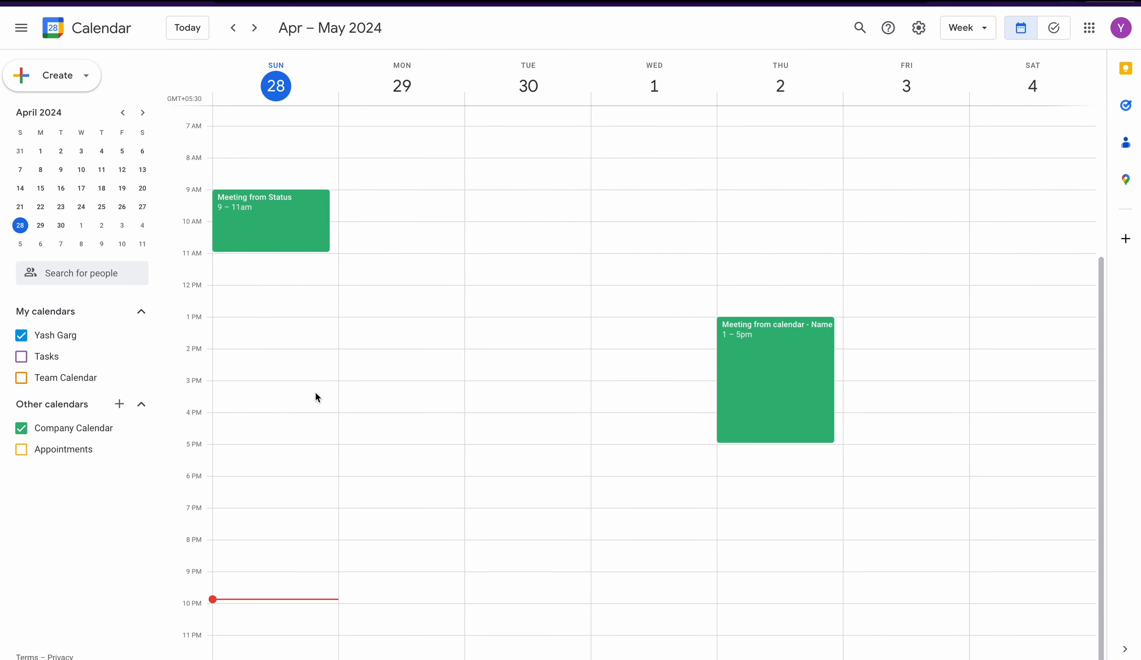
# - In Google Calendar, show Team Calendar and hide Company Calendar and the account owner's personal calendar
pyautogui.click(22, 377)
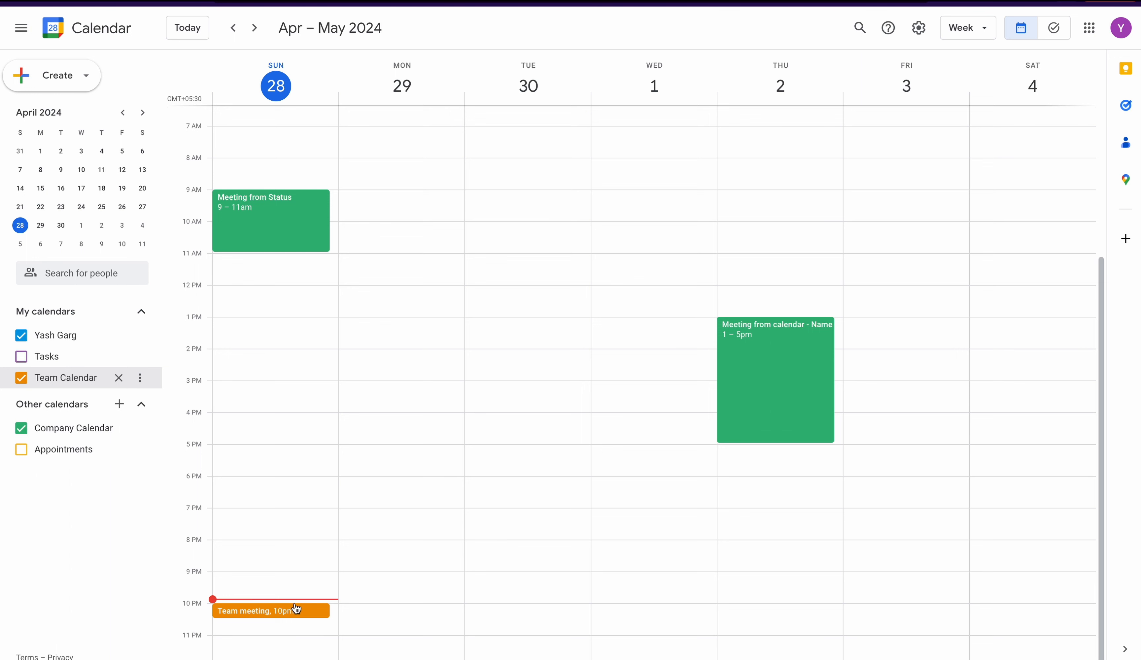
pyautogui.click(21, 429)
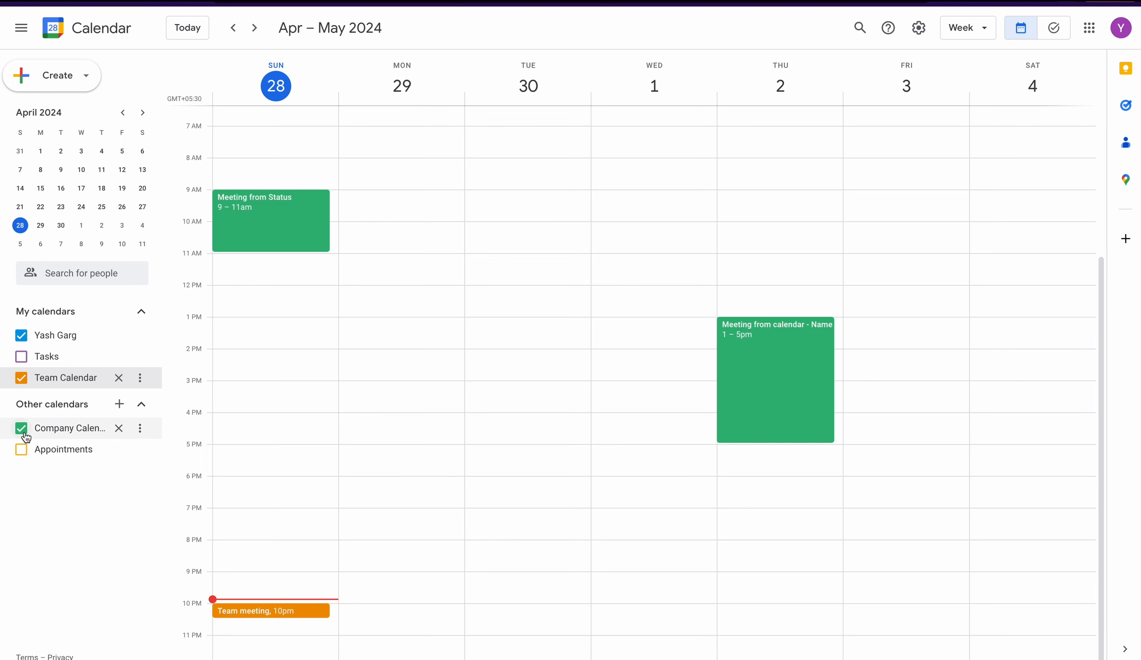
pyautogui.click(19, 335)
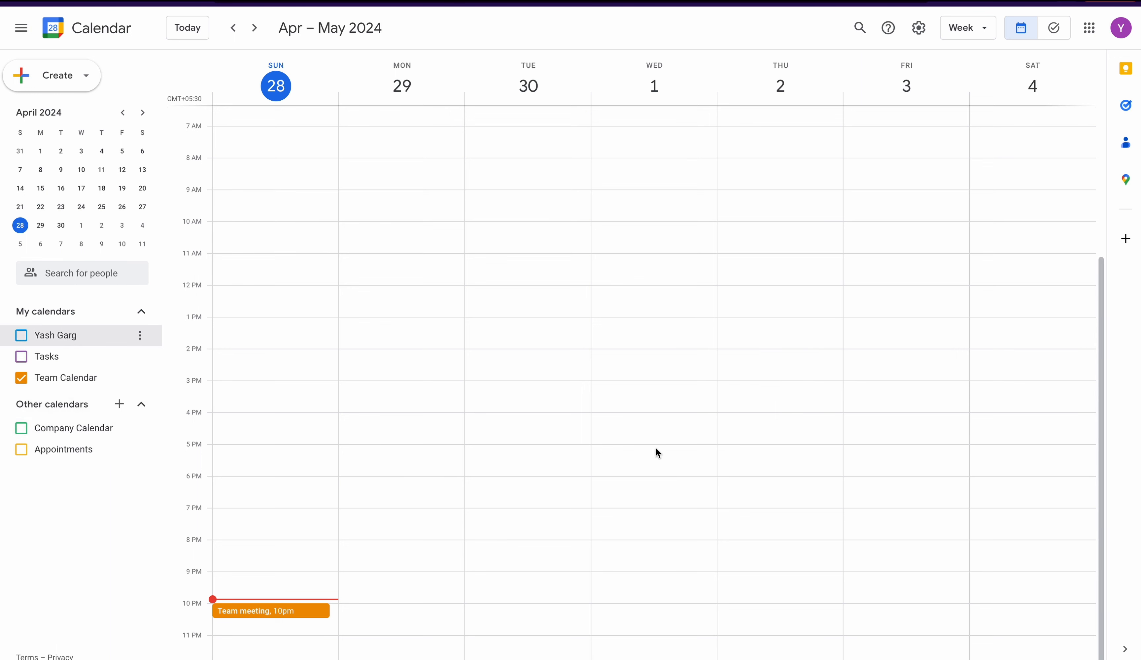
# - Create a "Sprint Planning" event in Team Calendar on Tuesday, April 30, from 4:00pm to 5:00pm
pyautogui.click(565, 414)
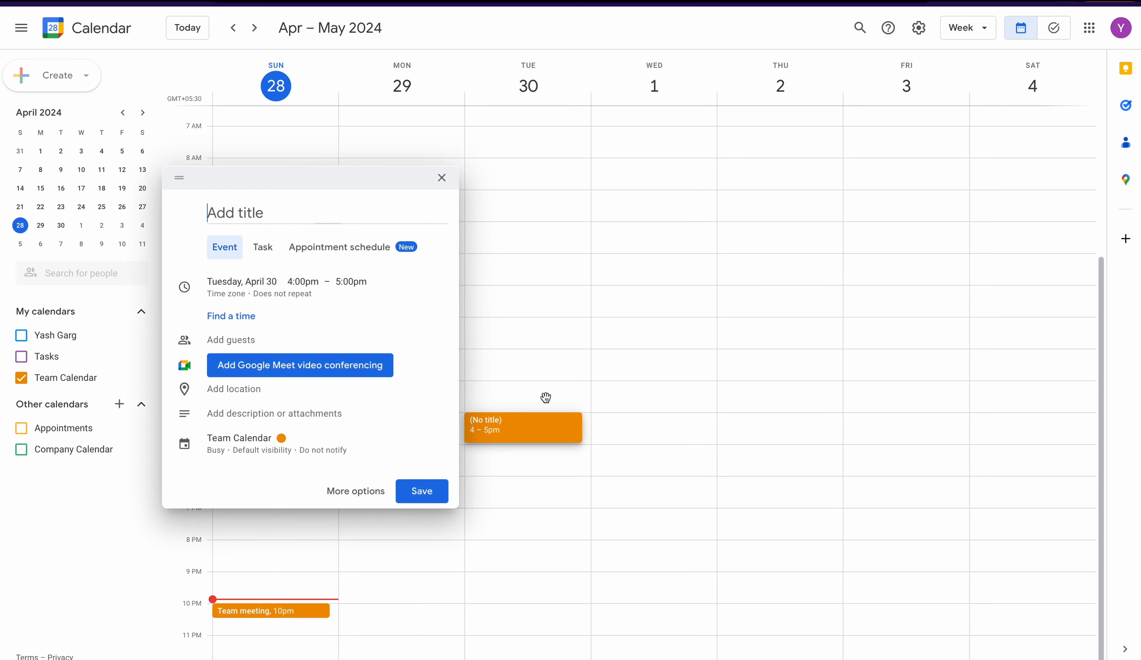
pyautogui.write('S')
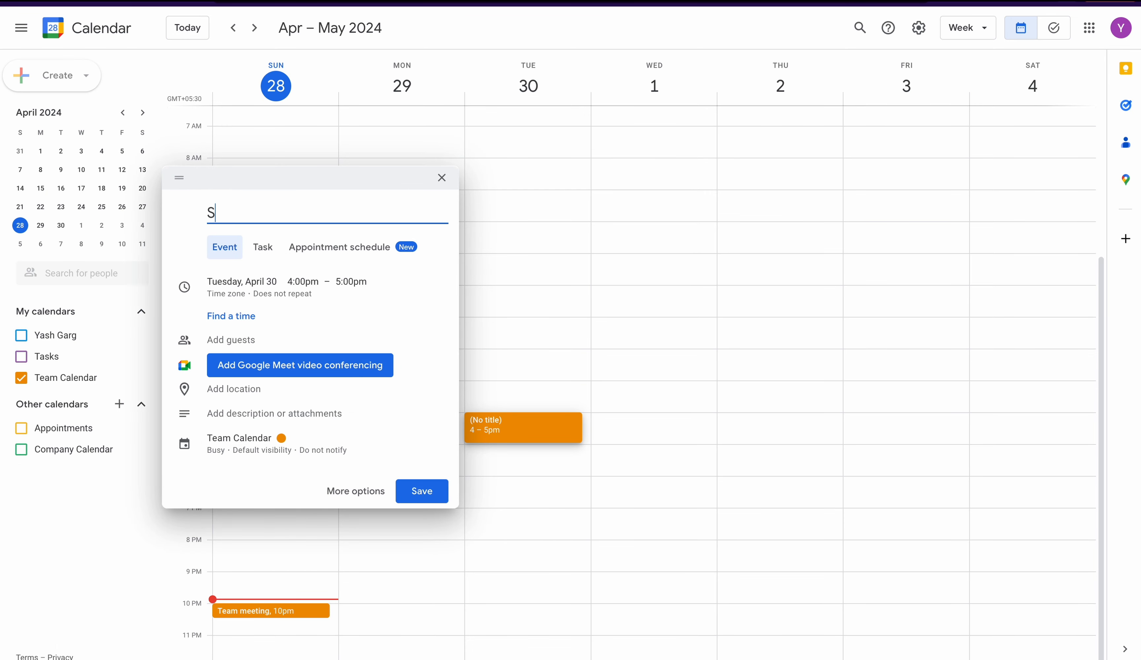
pyautogui.write('print Planning')
pyautogui.press('Return')
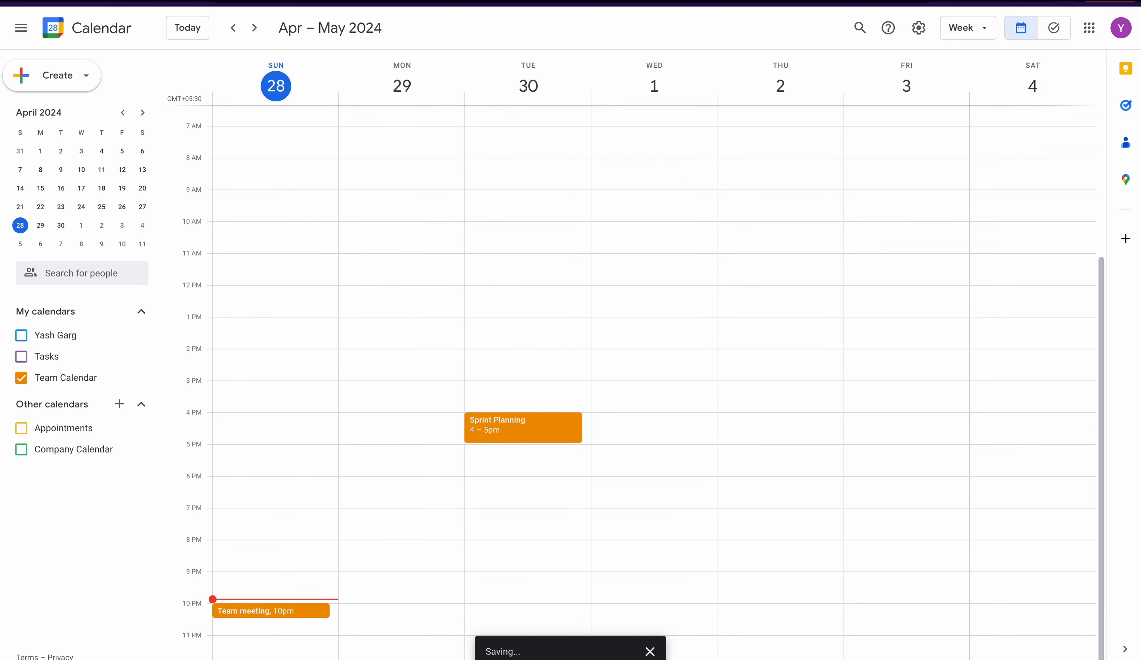
# - Show the account owner's personal calendar, Appointments and Company Calendar in the week view
pyautogui.click(21, 335)
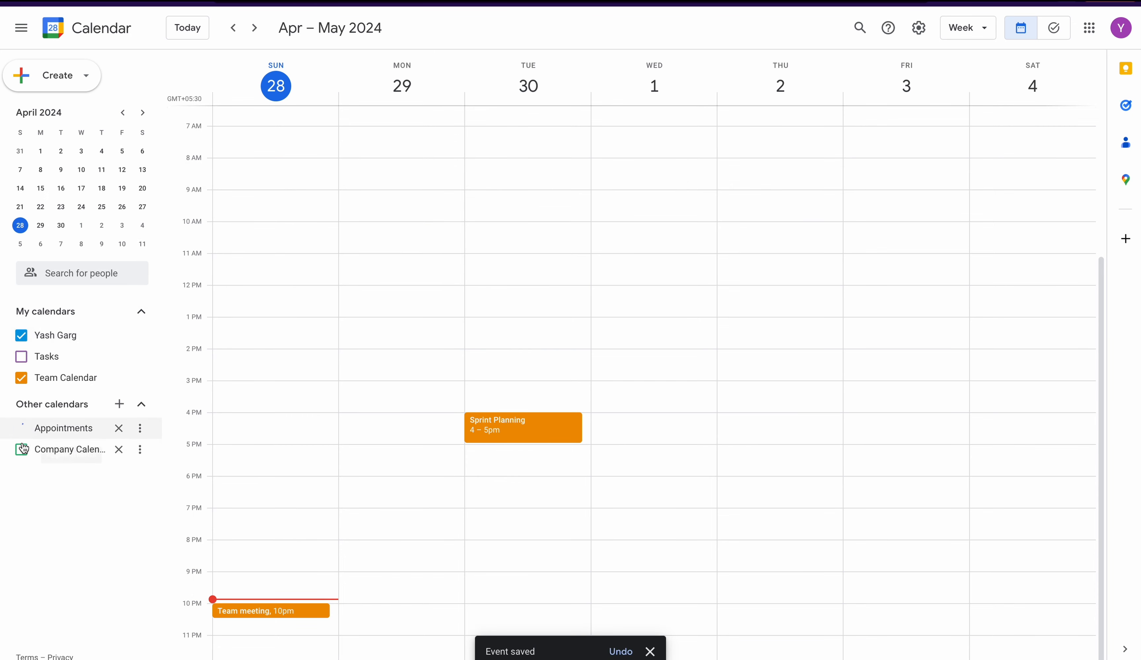
pyautogui.click(22, 428)
pyautogui.click(21, 449)
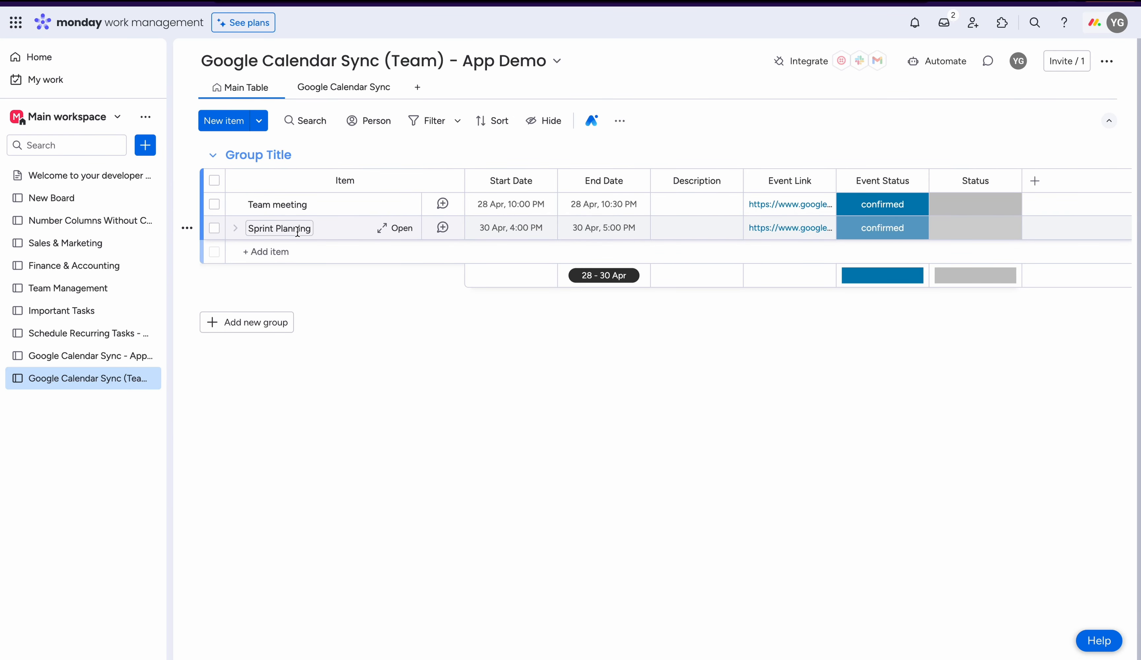
# - Switch to monday.com and compare the items on the Google Calendar Sync - App Demo board with those on the Team board
pyautogui.click(70, 356)
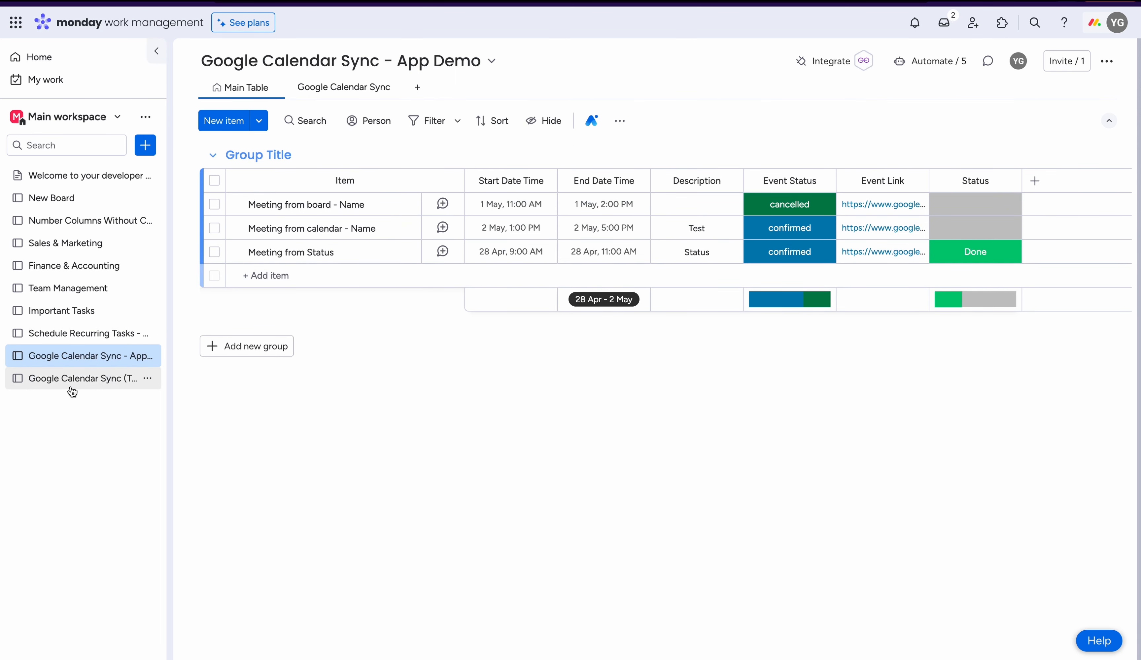
pyautogui.click(89, 381)
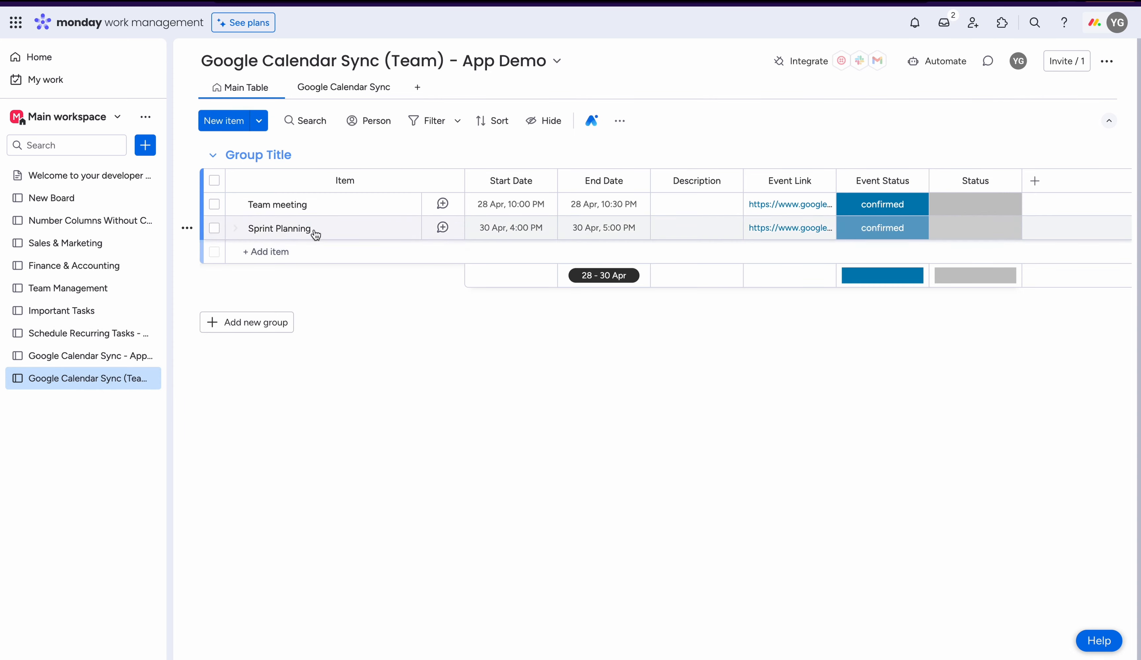